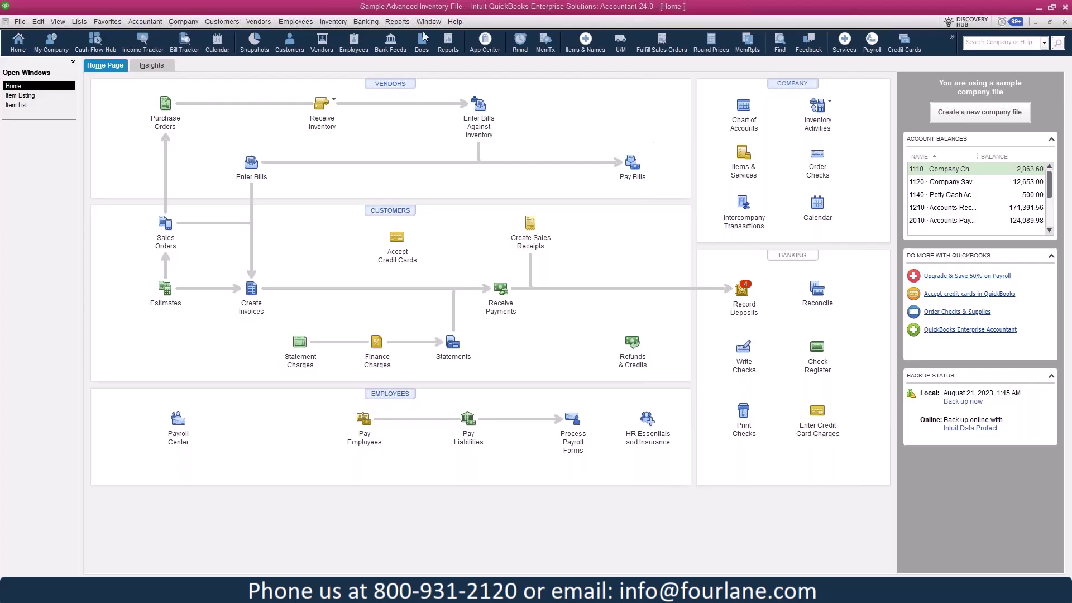
# Switch to the Item List window and generate the Item Listing report from it
pyautogui.click(35, 107)
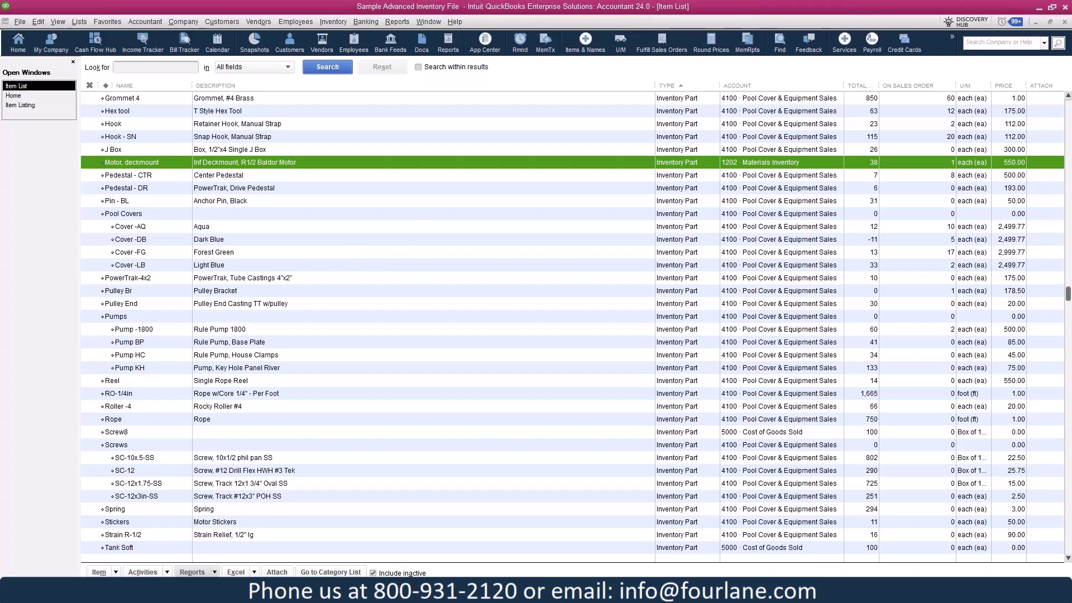
pyautogui.click(214, 572)
pyautogui.click(217, 547)
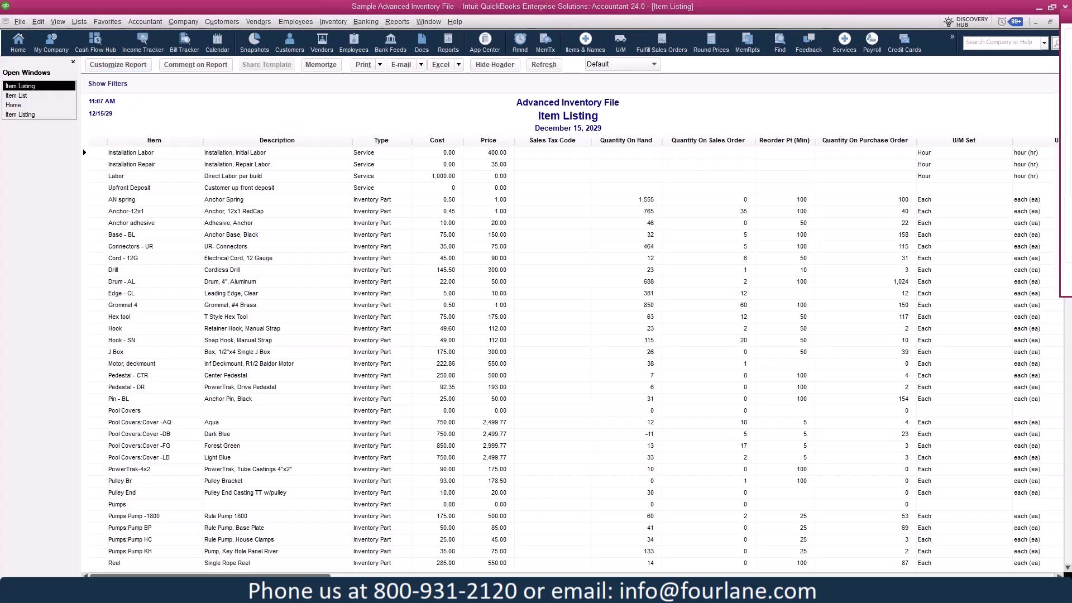
# Customize the Item Listing report to add the Active Status and Account columns, keeping Quantity On Hand included
pyautogui.click(118, 65)
pyautogui.moveTo(426, 147); pyautogui.dragTo(447, 129)
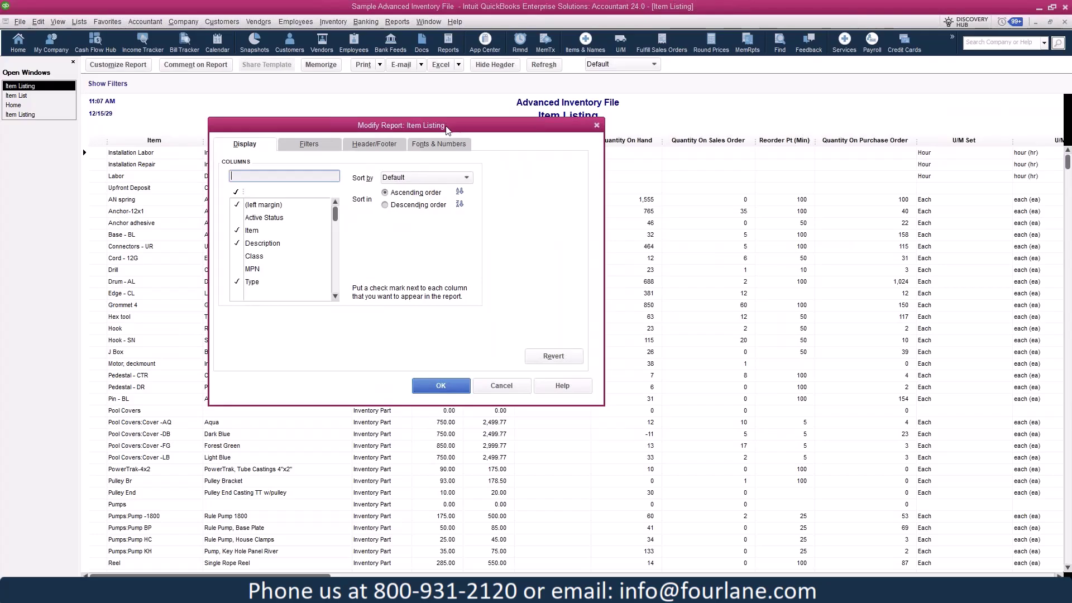
pyautogui.click(291, 217)
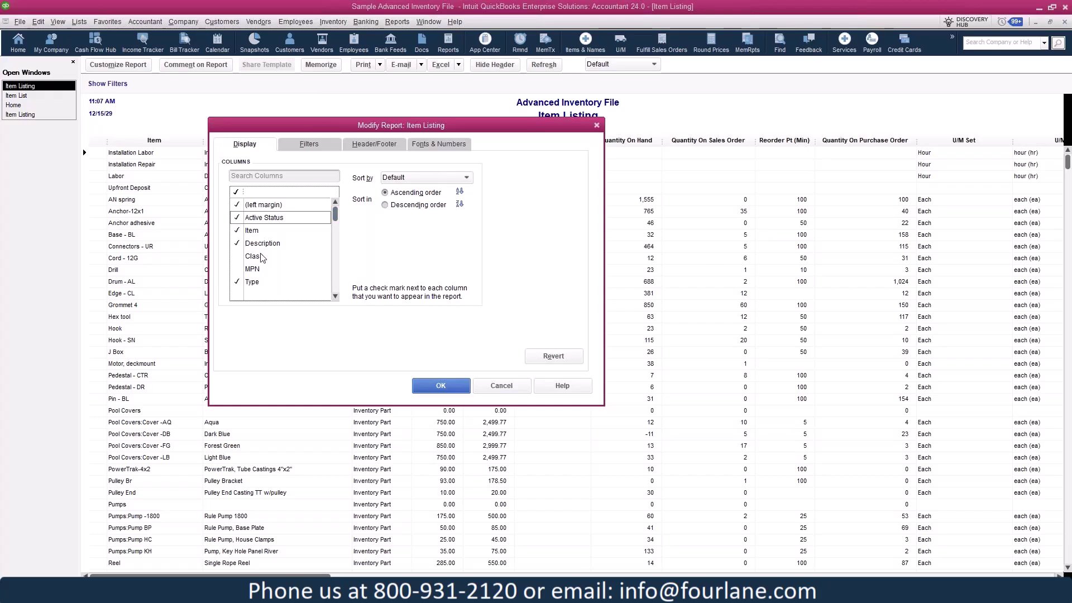
pyautogui.scroll(-1, 263, 257)
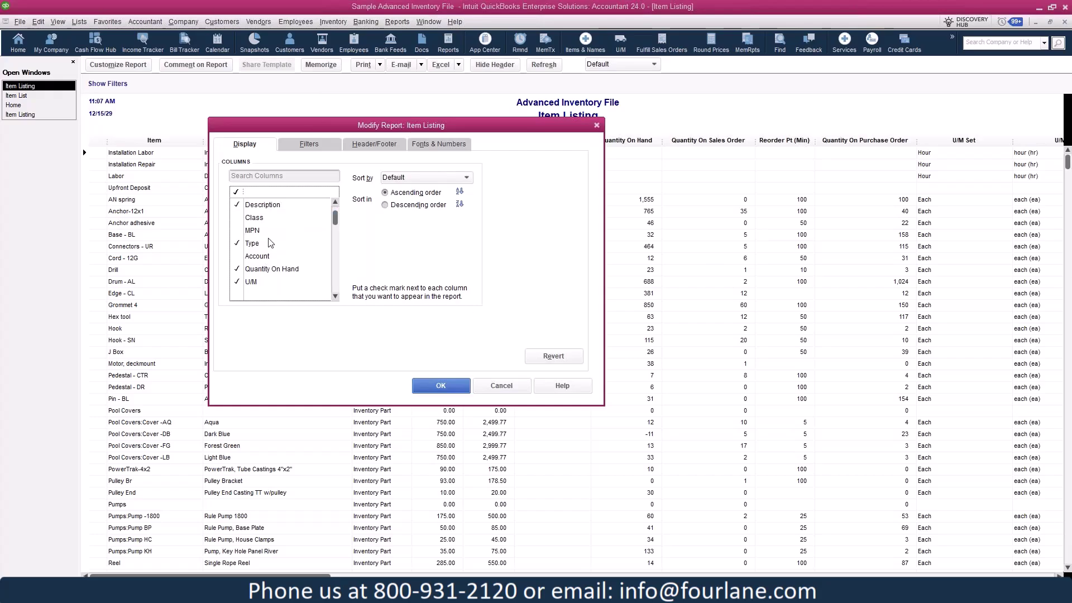
pyautogui.click(266, 257)
pyautogui.click(294, 270)
pyautogui.click(273, 269)
# Remove the U/M, U/M Set and Price columns from the report
pyautogui.click(287, 283)
pyautogui.scroll(-1, 287, 287)
pyautogui.click(283, 257)
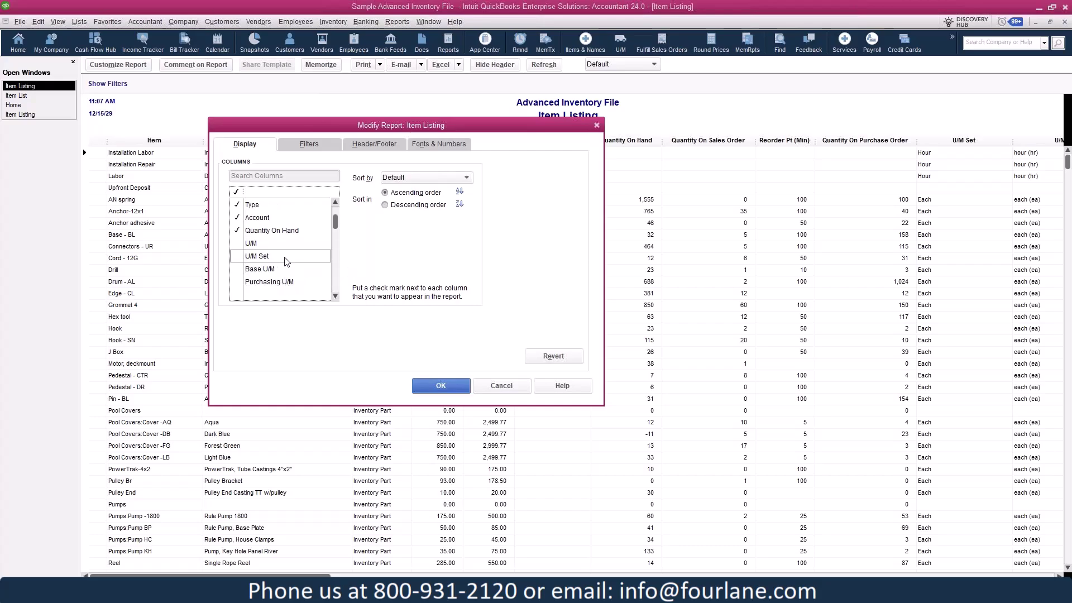
pyautogui.scroll(-1, 283, 258)
pyautogui.click(283, 281)
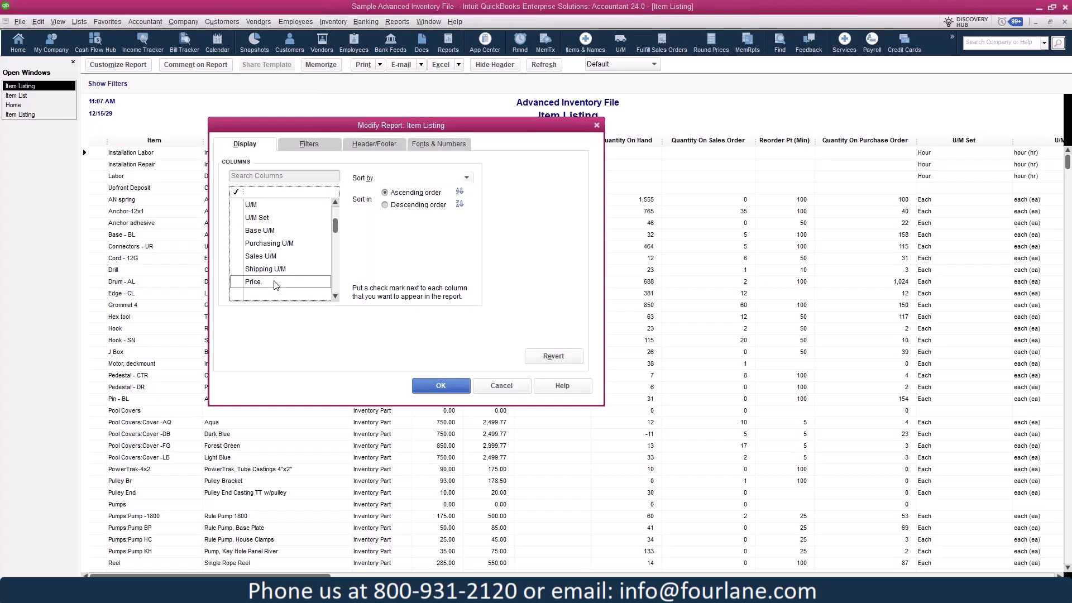
# Add the Asset Account and COGS Account columns to the report
pyautogui.scroll(-1, 283, 279)
pyautogui.click(283, 270)
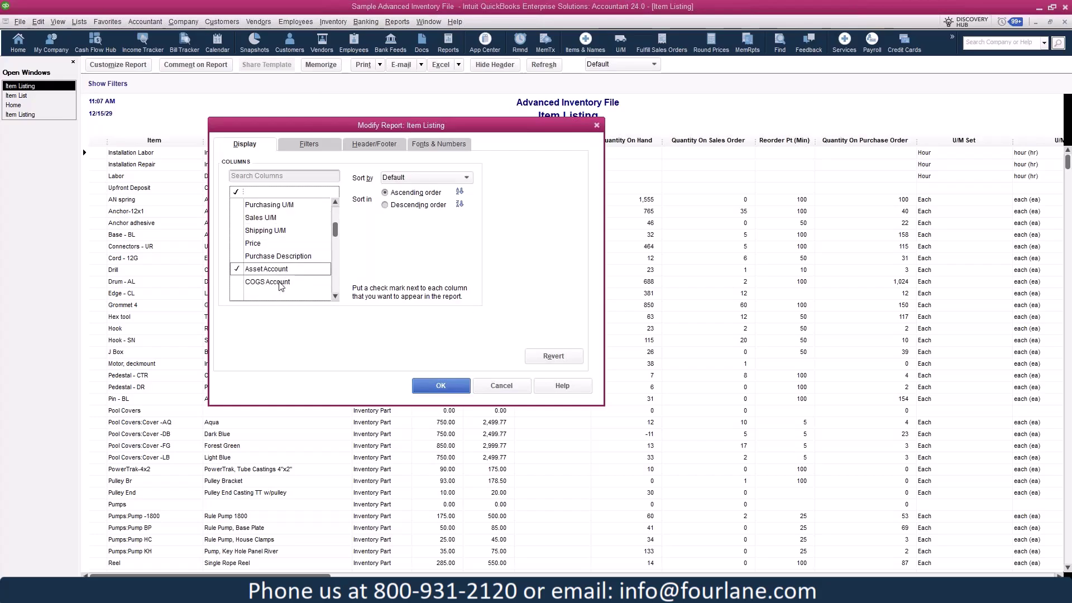
pyautogui.click(279, 283)
# Remove the remaining unneeded columns, including Cost, Sales Tax Code, Quantity On Sales Order, Reorder Pt (Min) and Quantity On Purchase Order
pyautogui.scroll(-1, 282, 281)
pyautogui.click(279, 257)
pyautogui.click(280, 268)
pyautogui.scroll(-1, 281, 263)
pyautogui.click(281, 257)
pyautogui.click(281, 268)
pyautogui.scroll(-1, 282, 270)
pyautogui.click(281, 269)
pyautogui.scroll(-1, 281, 273)
pyautogui.click(281, 270)
pyautogui.scroll(-2, 281, 273)
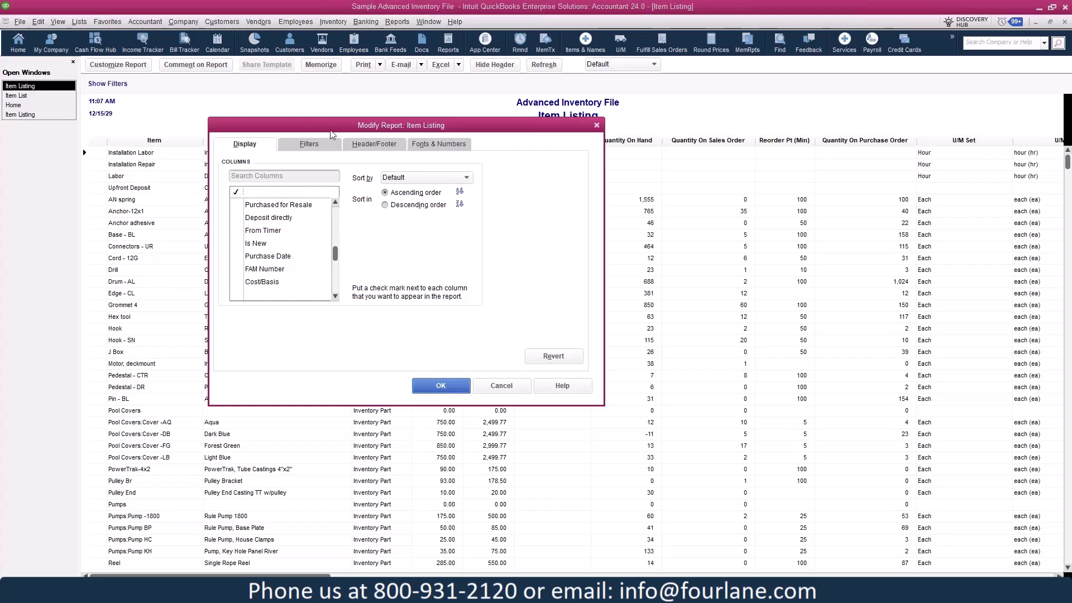
# Set the Active Status filter to All, keep the Item filter at All except fixed asset items, and apply the report changes
pyautogui.click(322, 145)
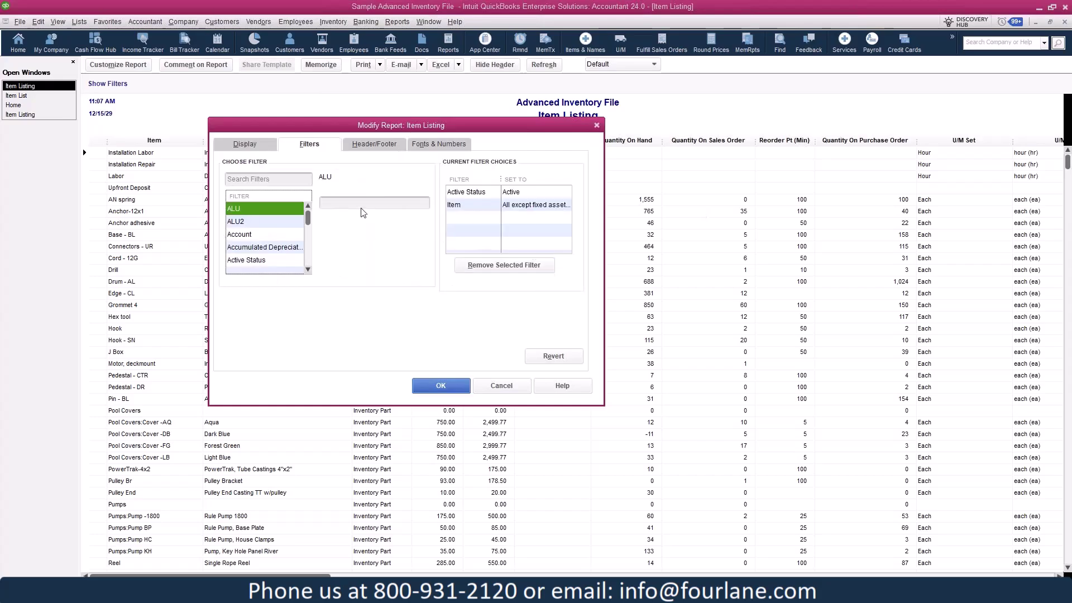
pyautogui.click(479, 191)
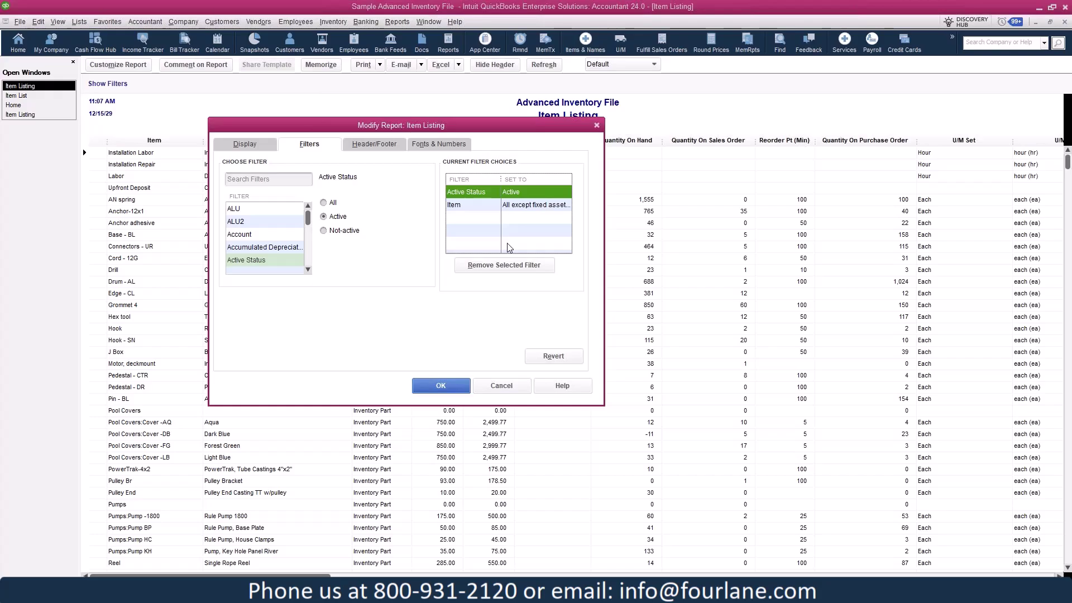
pyautogui.click(332, 203)
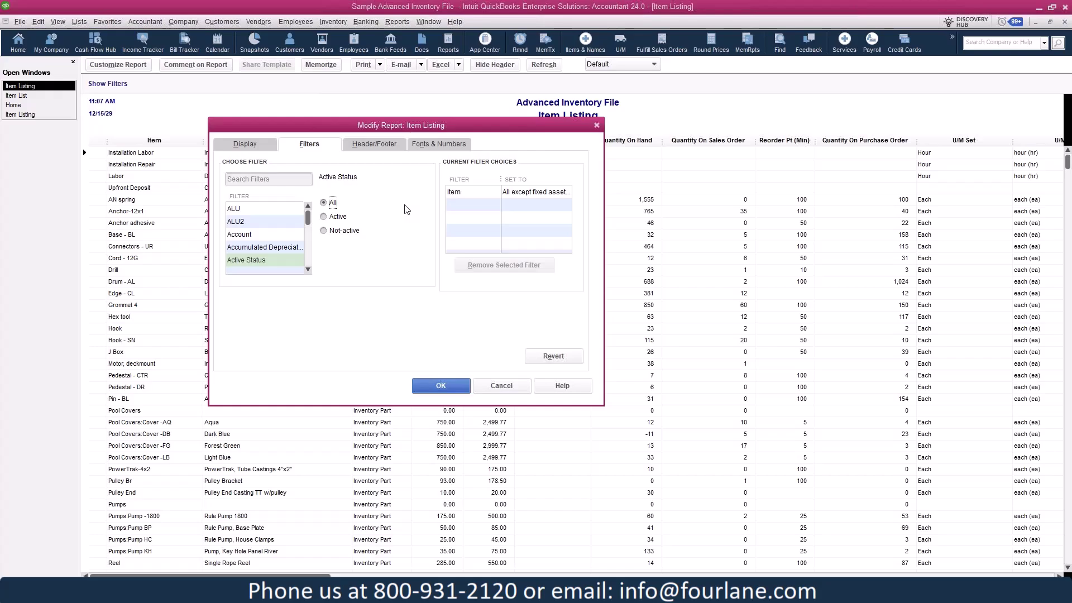
pyautogui.click(484, 191)
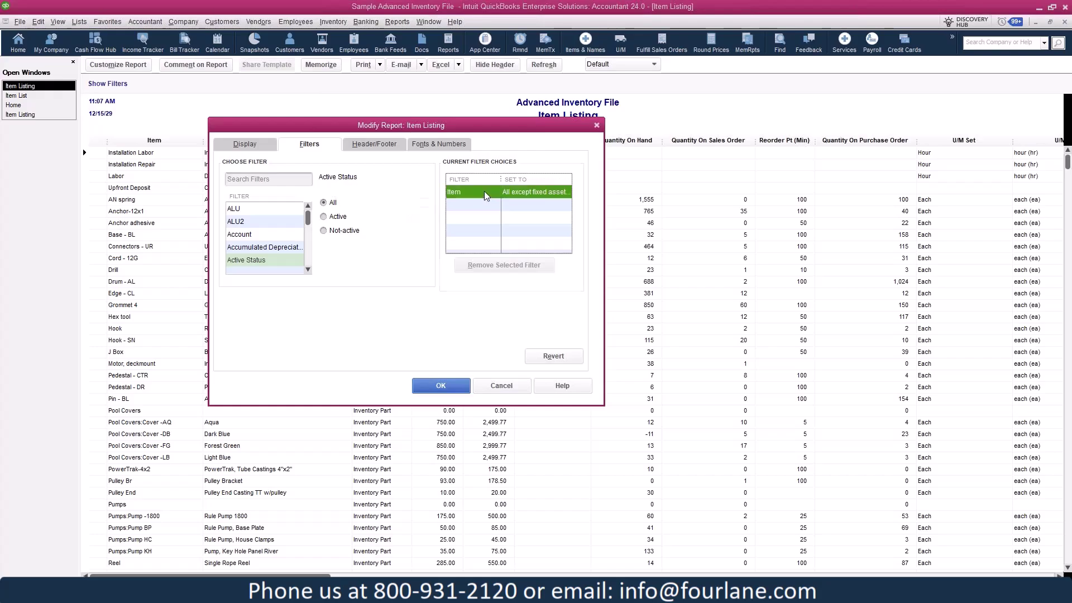
pyautogui.click(422, 203)
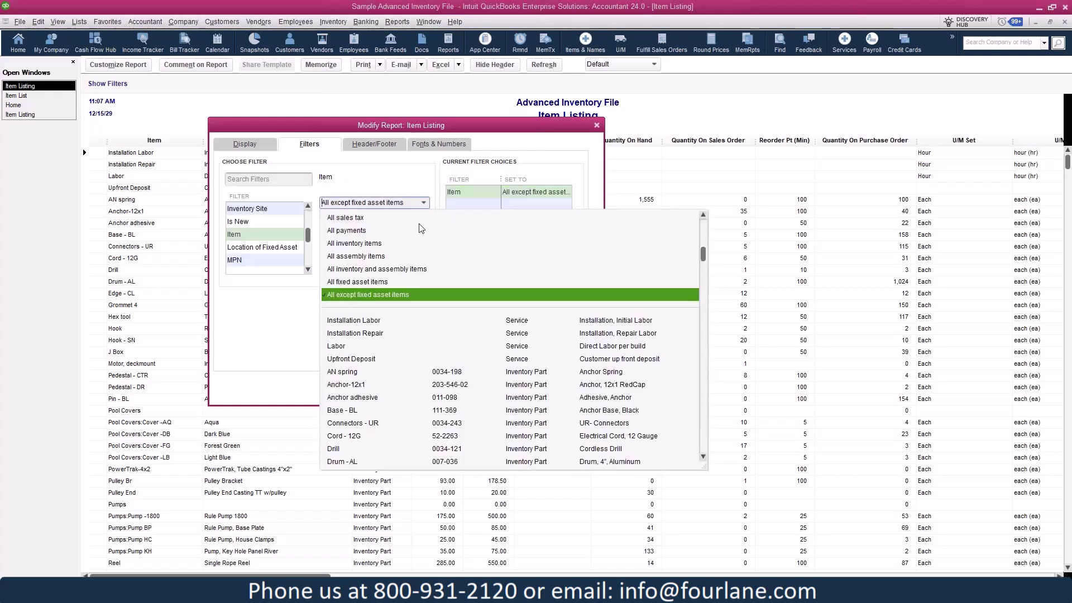
pyautogui.click(417, 296)
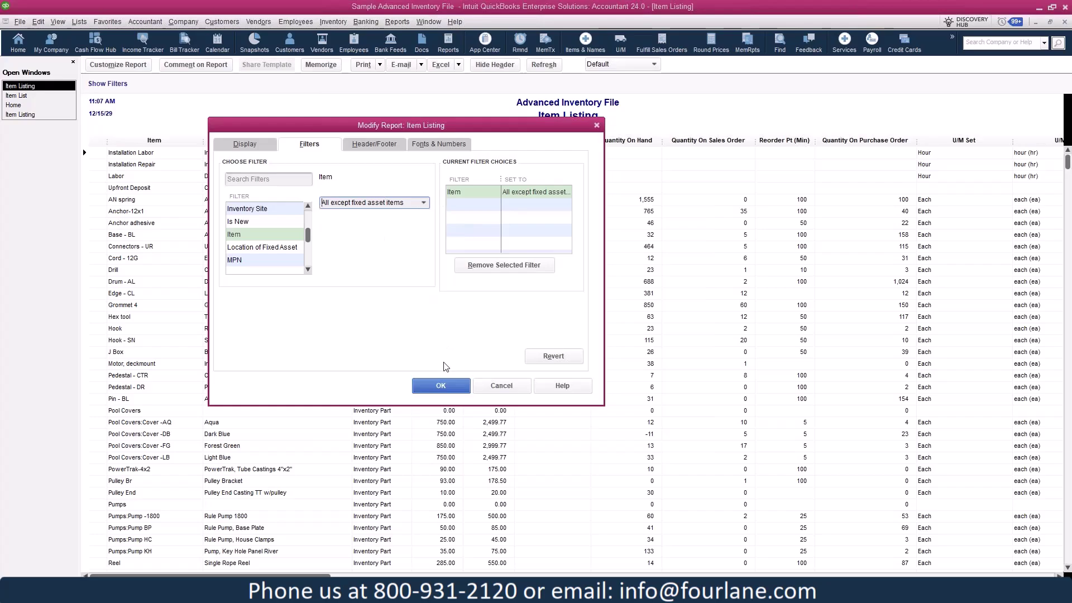
pyautogui.click(441, 390)
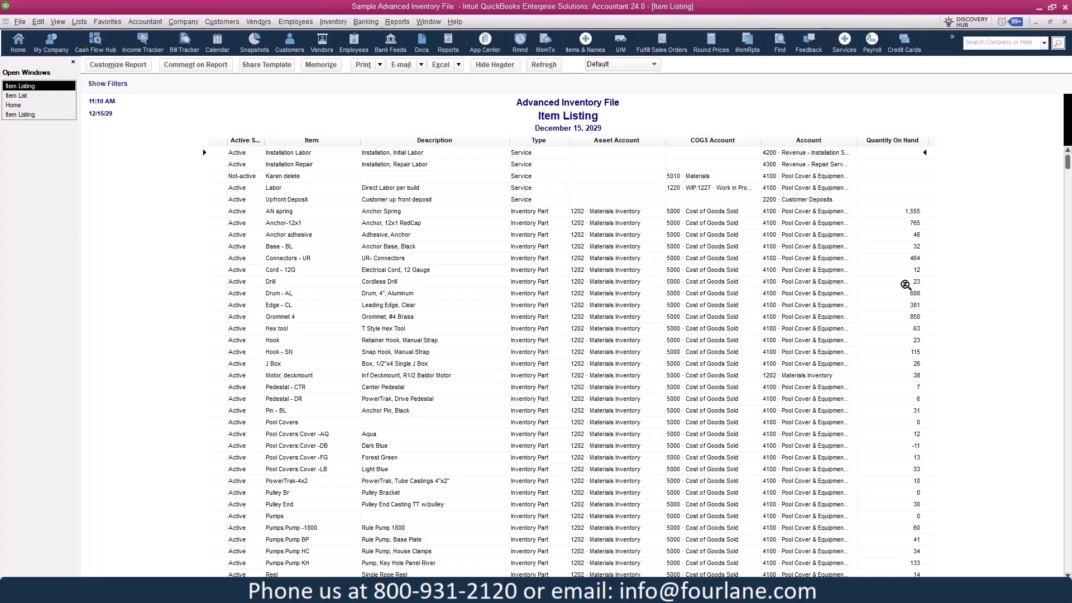
# Export the Item Listing report to a new worksheet in a new Excel workbook, accepting the current advanced Excel options
pyautogui.click(450, 68)
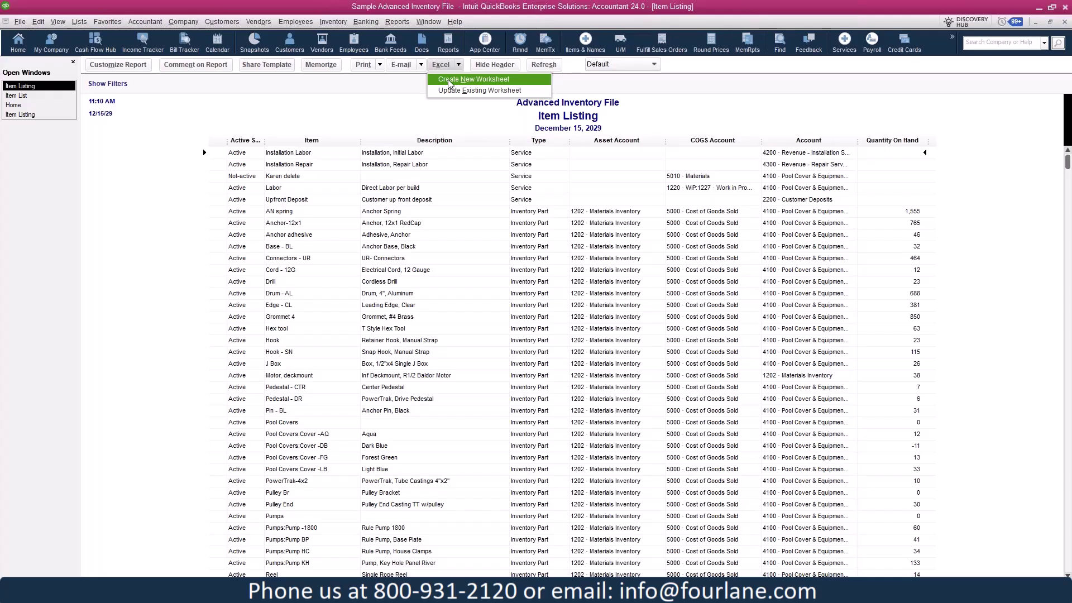
pyautogui.click(448, 79)
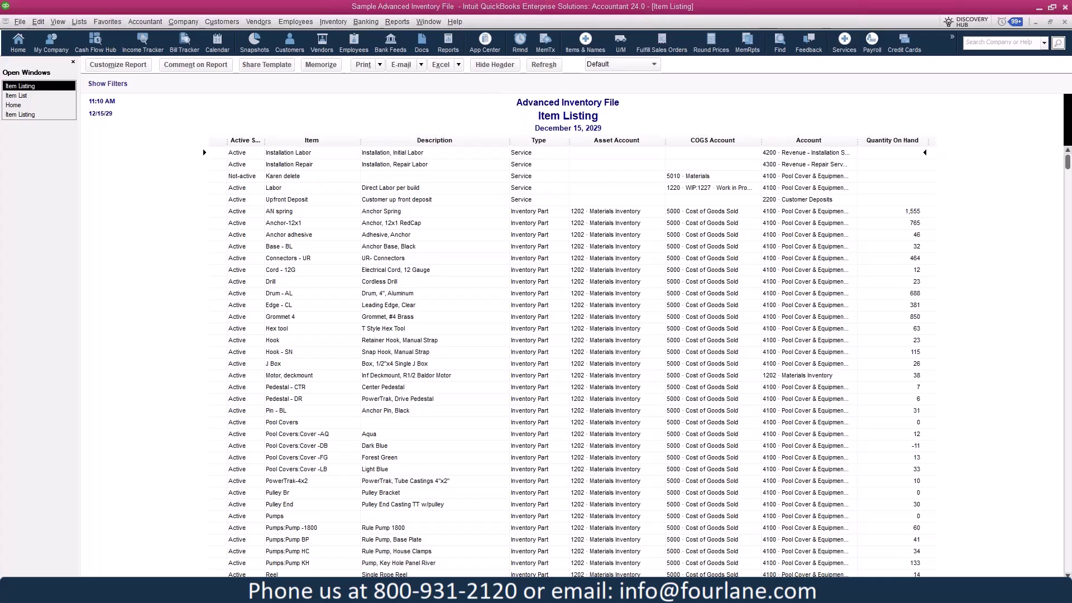
pyautogui.moveTo(792, 178); pyautogui.dragTo(496, 178)
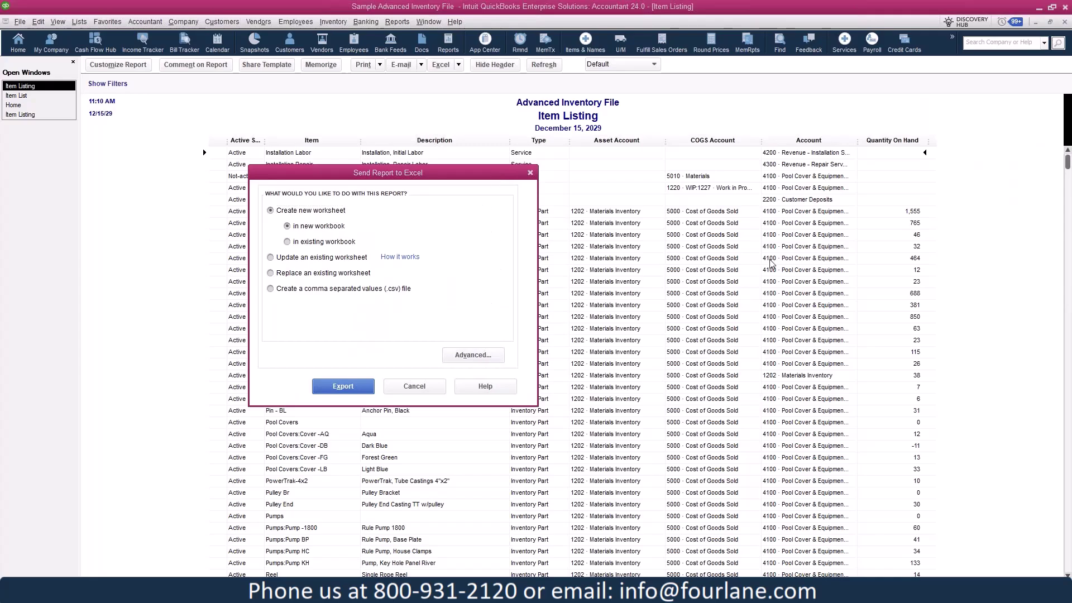
pyautogui.moveTo(1023, 45); pyautogui.dragTo(701, 132)
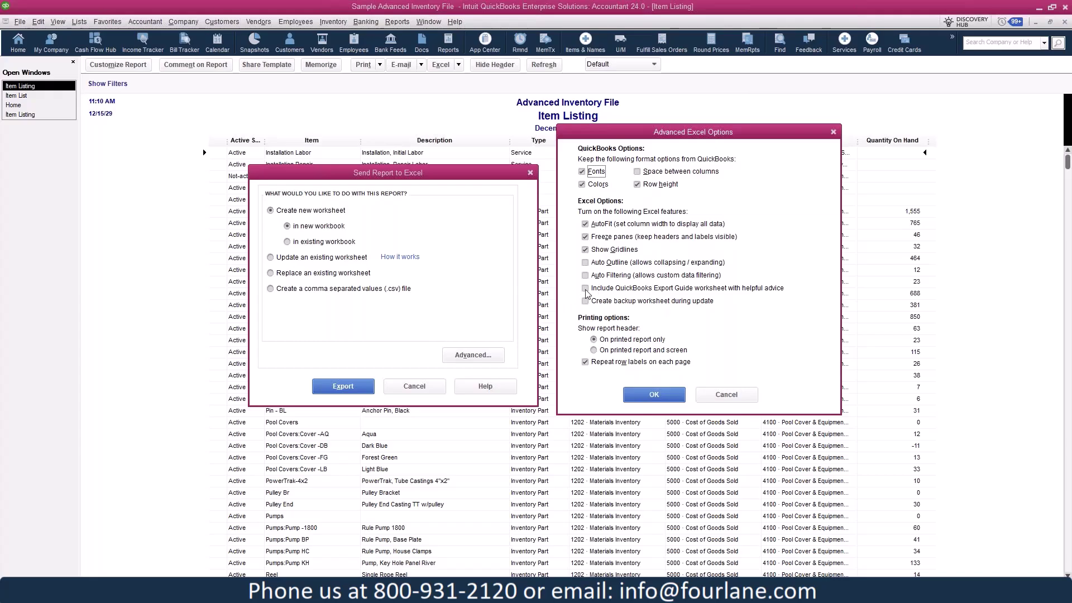
pyautogui.click(647, 395)
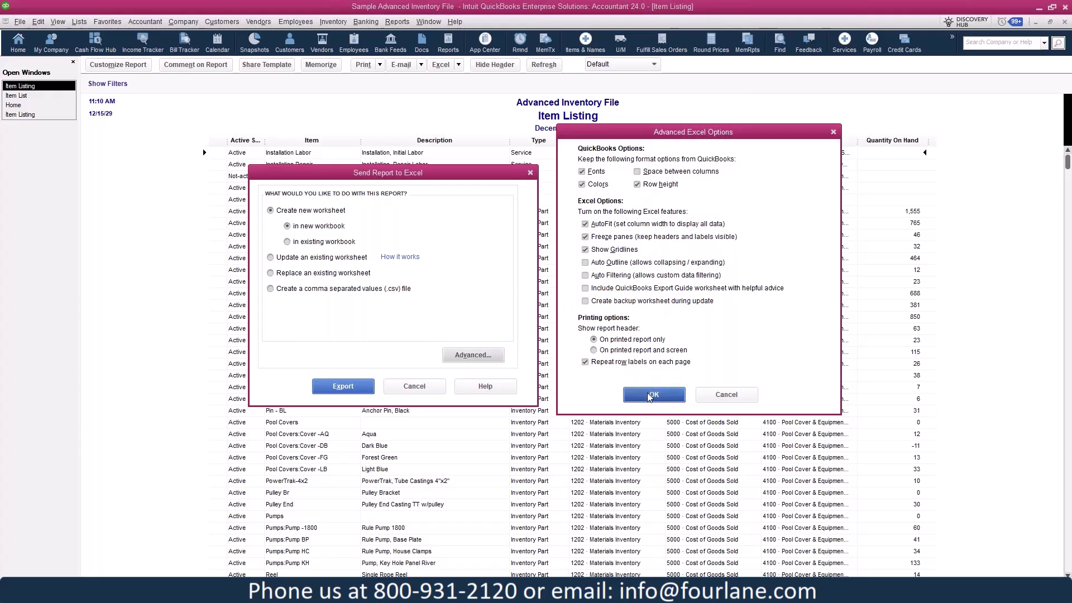
pyautogui.click(344, 387)
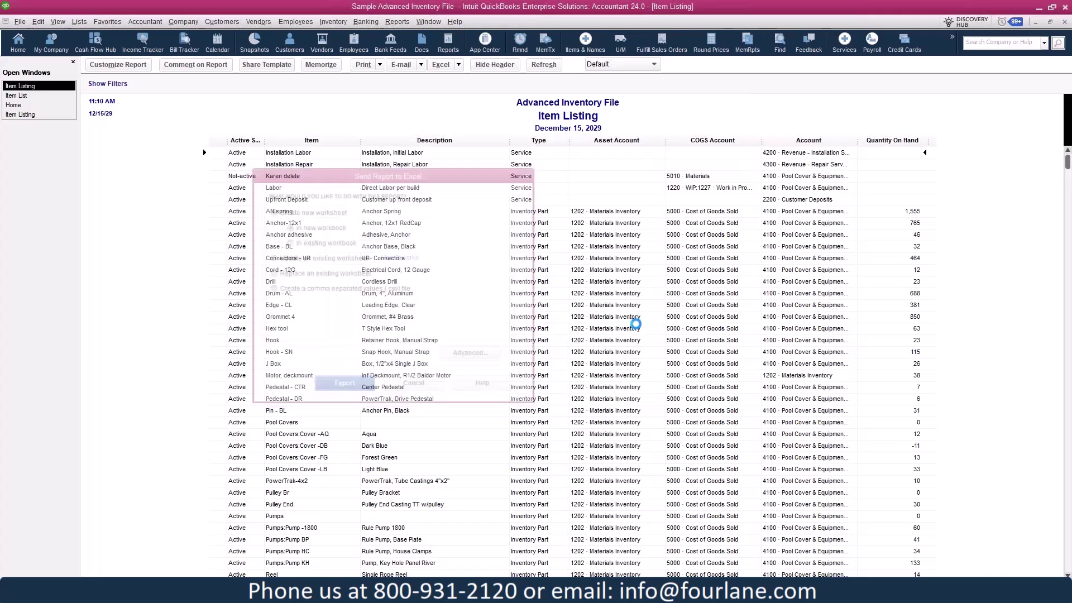
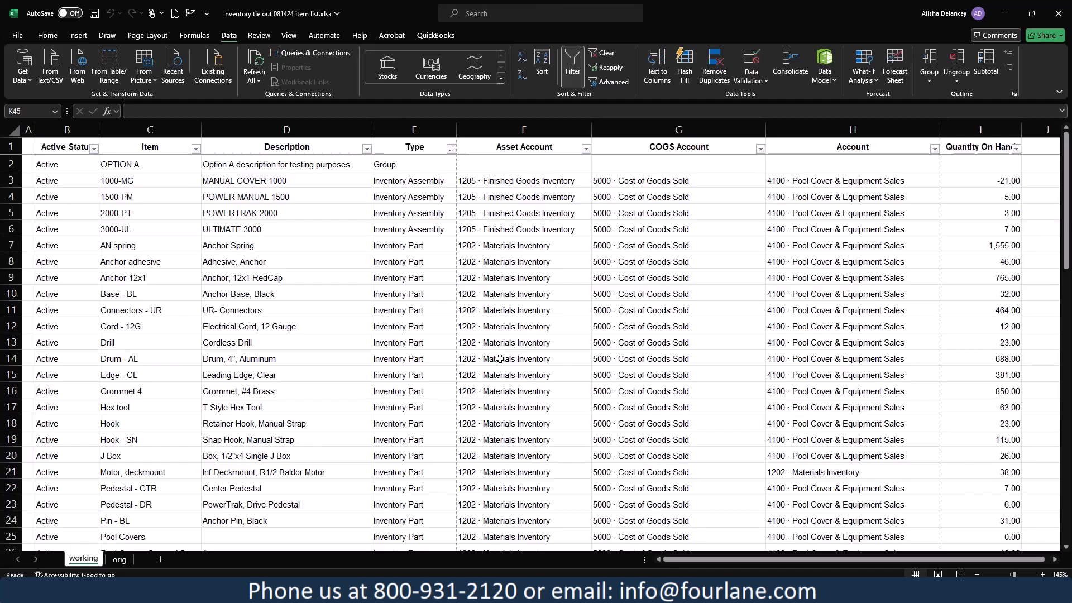
# In the Excel item list's working sheet, sort the rows by Asset Account in ascending order and review the assigned accounts
pyautogui.click(586, 154)
pyautogui.click(543, 397)
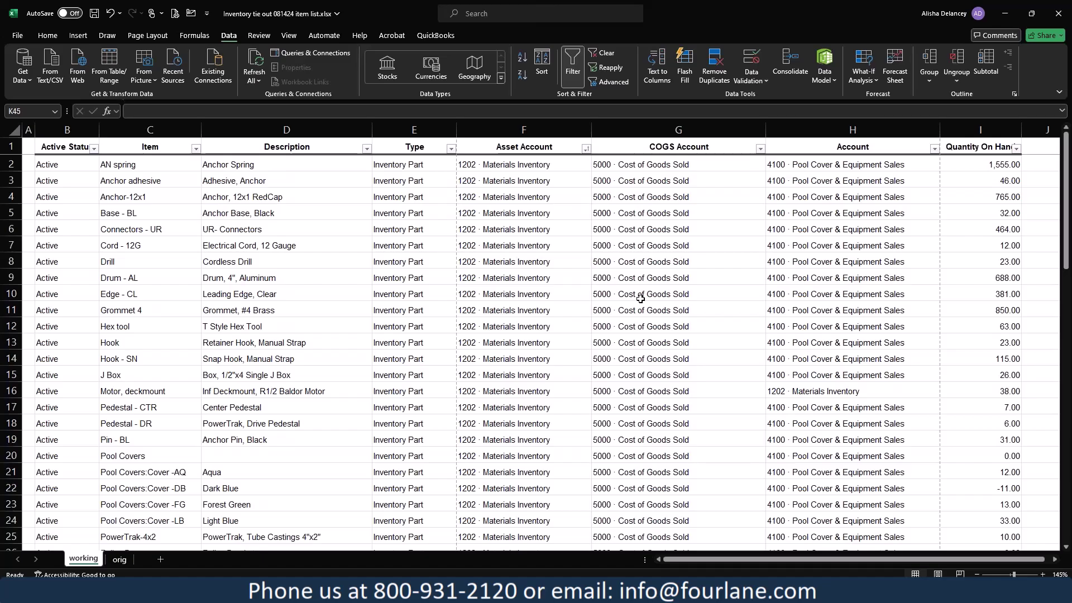
pyautogui.scroll(-3, 553, 283)
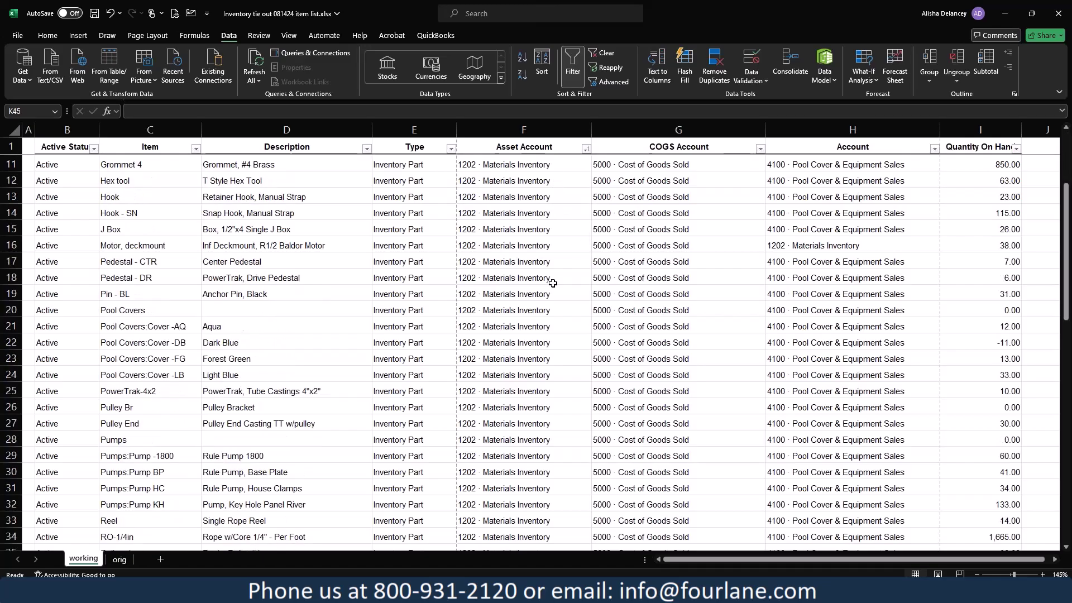
pyautogui.scroll(-10, 552, 283)
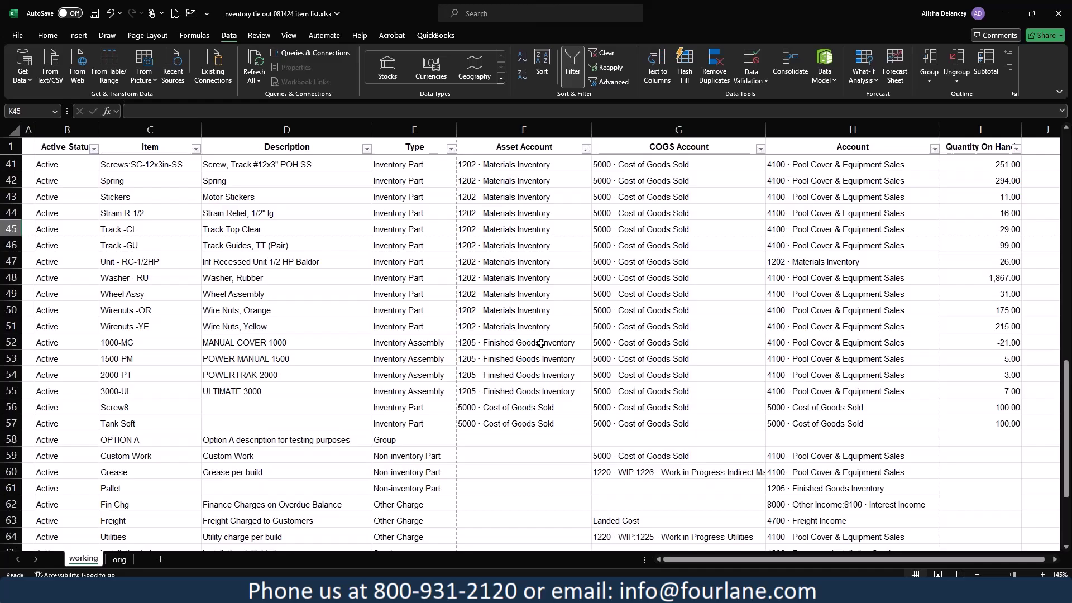
# Highlight the Screw8 and Tank Soft rows in yellow from Active Status through Quantity On Hand
pyautogui.moveTo(49, 412); pyautogui.dragTo(999, 422)
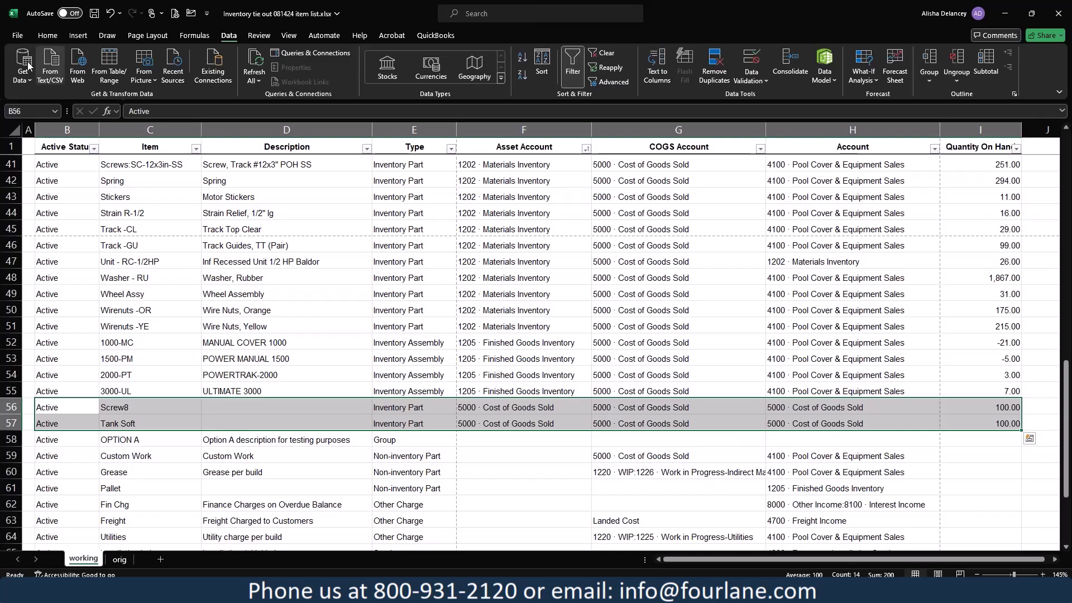
pyautogui.click(47, 36)
pyautogui.click(192, 75)
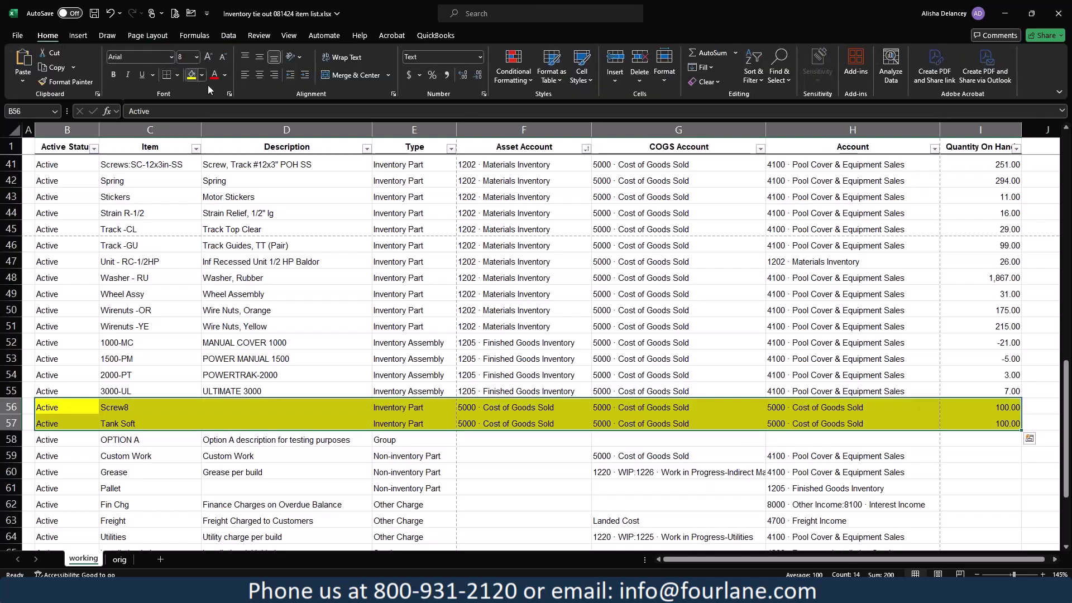
# Hide the Description column in the working sheet
pyautogui.scroll(1, 159, 441)
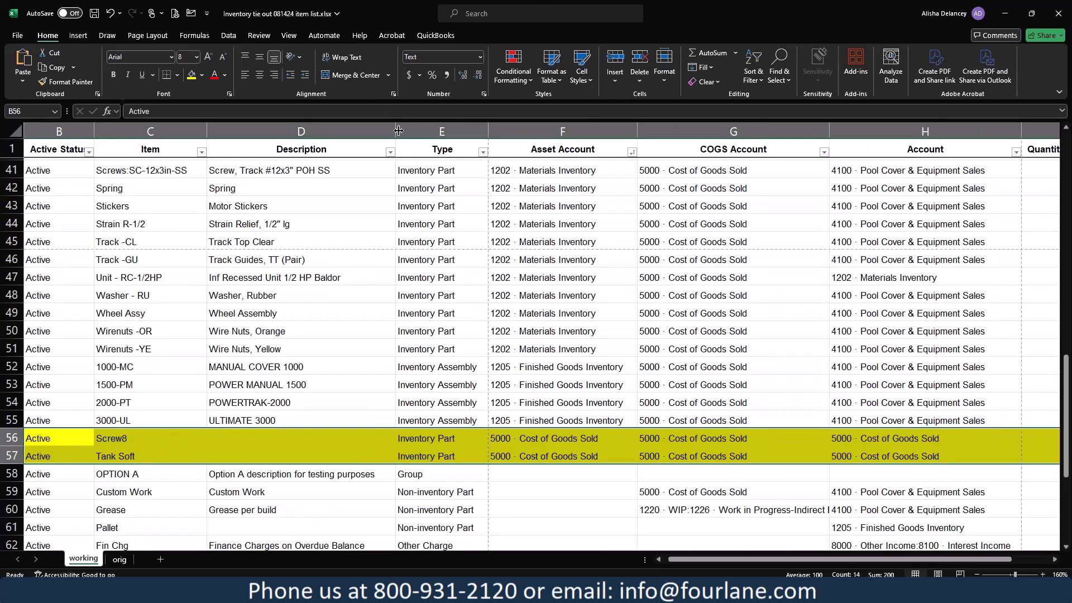
pyautogui.rightClick(369, 125)
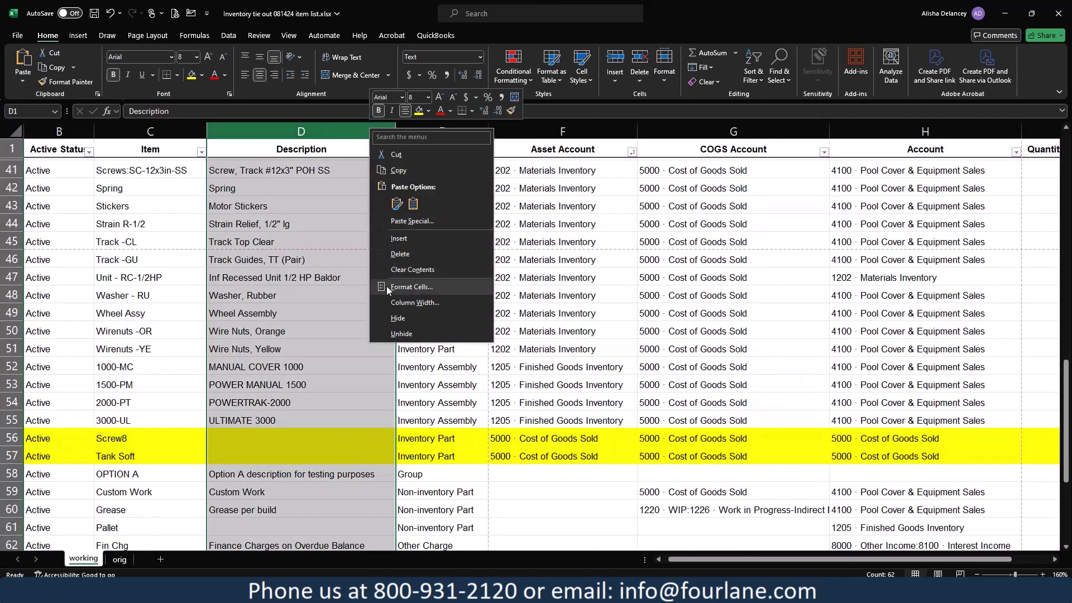
pyautogui.click(397, 319)
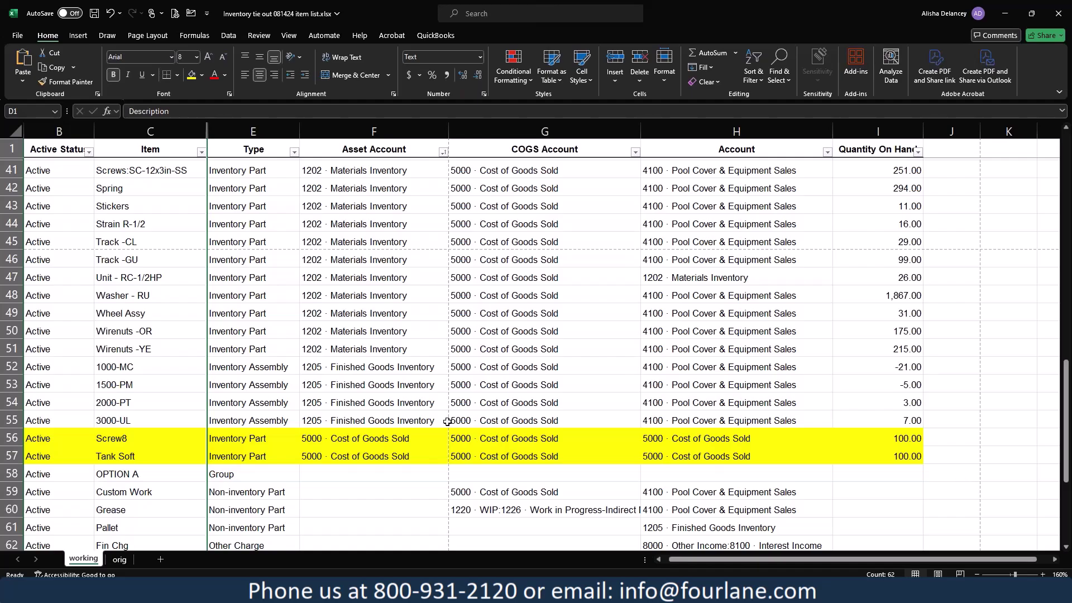
# Check the Asset Account, COGS Account and Account cells of the Screw8 and Tank Soft rows, selecting each pair in turn
pyautogui.moveTo(397, 438); pyautogui.dragTo(389, 451)
pyautogui.hotkey('ctrl', 'c')
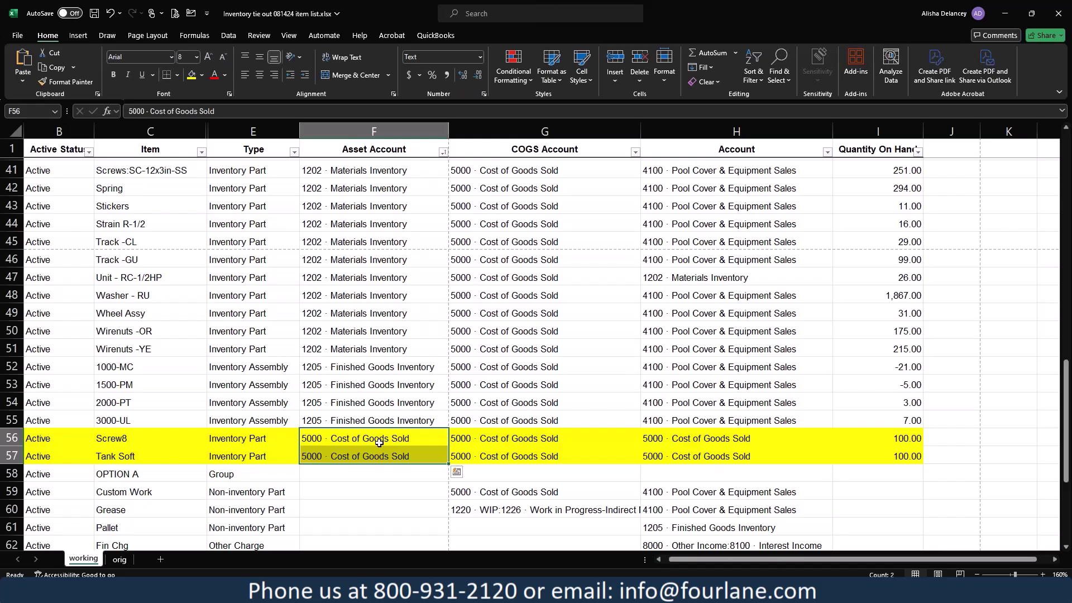
pyautogui.moveTo(550, 443); pyautogui.dragTo(553, 450)
pyautogui.hotkey('ctrl', 'v')
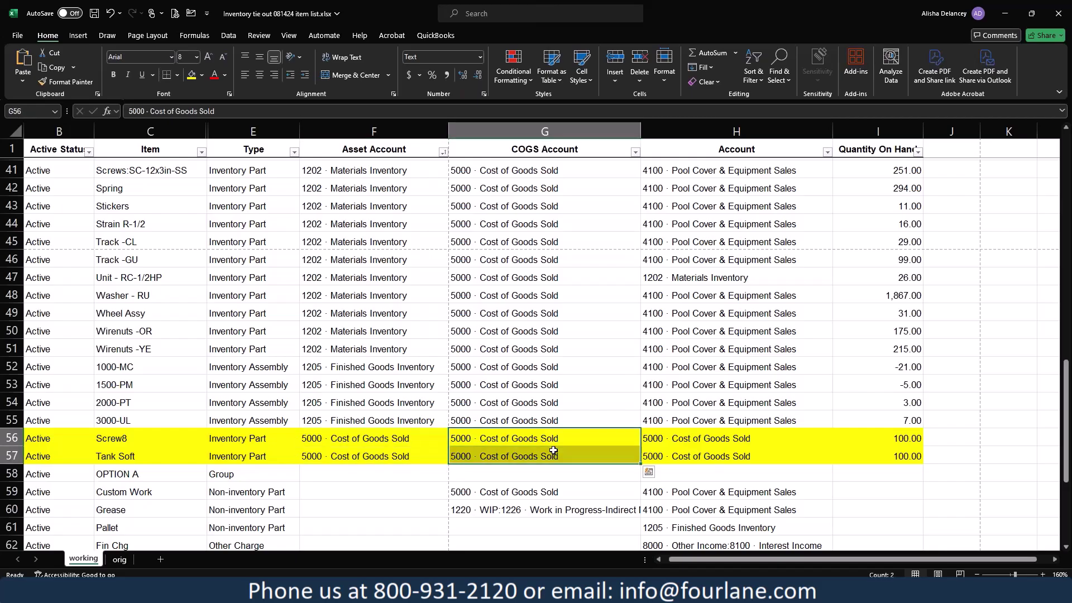
pyautogui.moveTo(705, 439); pyautogui.dragTo(706, 452)
pyautogui.hotkey('ctrl', 'v')
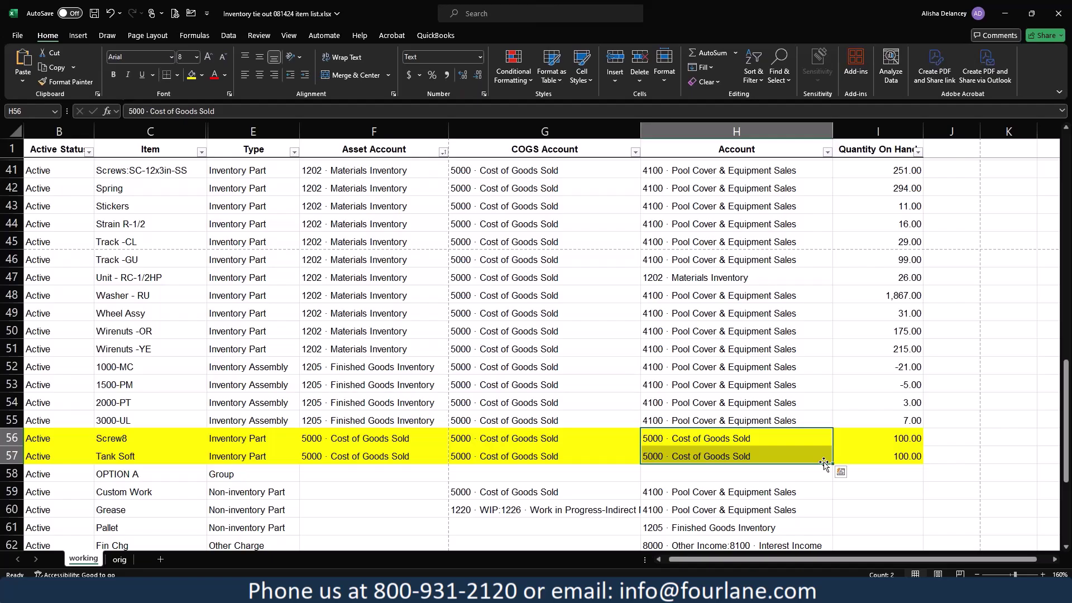
# Highlight the Unit - RC-1/2HP row in yellow from Active Status through Quantity On Hand and select its Account cell
pyautogui.click(766, 279)
pyautogui.moveTo(49, 279); pyautogui.dragTo(877, 274)
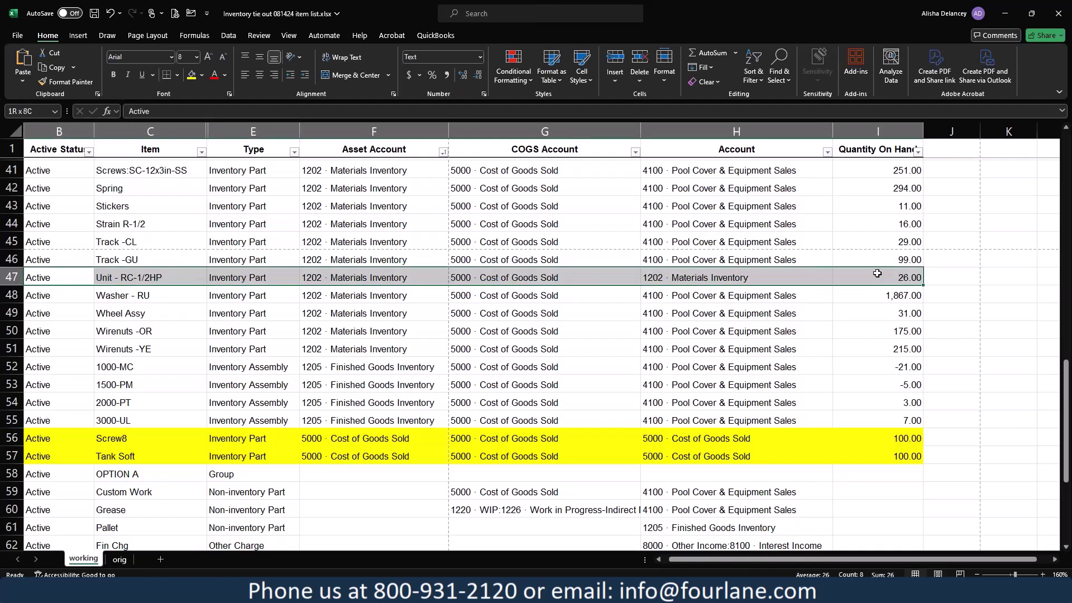
pyautogui.click(191, 75)
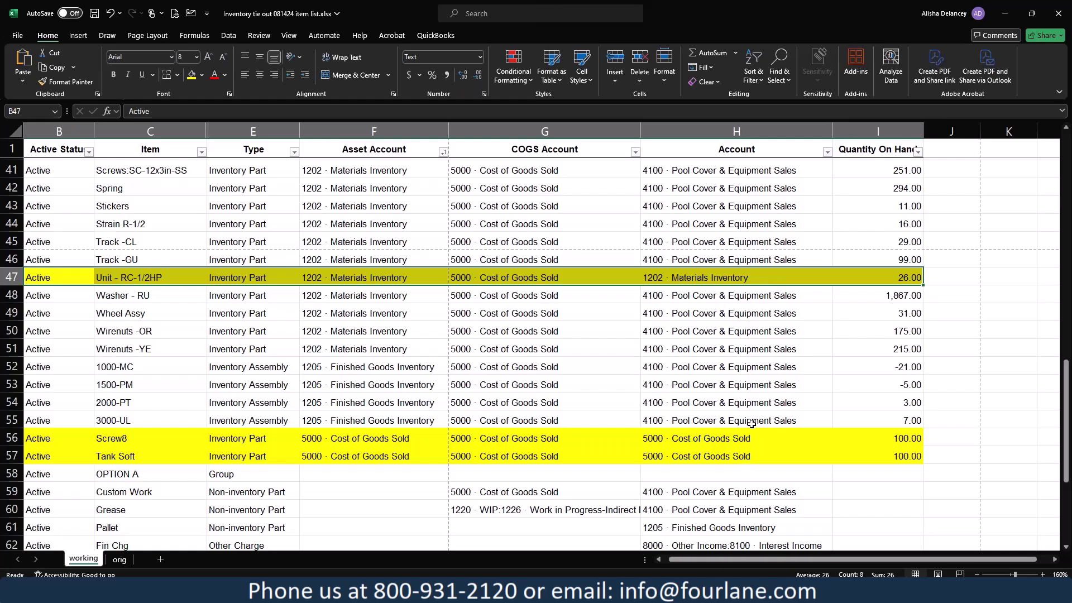
pyautogui.click(762, 276)
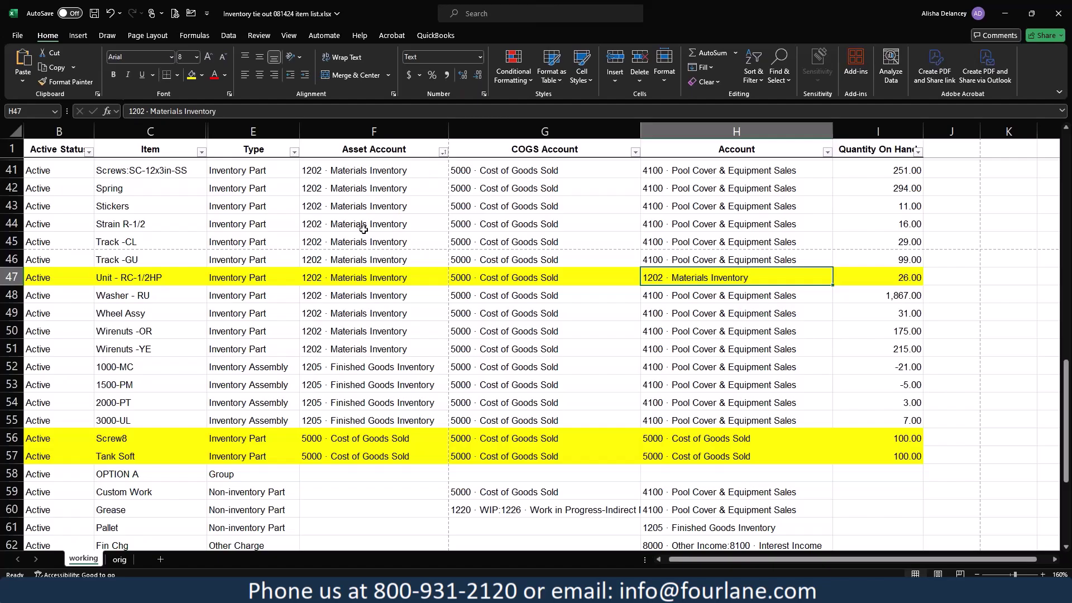
# Sort the working sheet's rows by COGS Account in ascending order
pyautogui.scroll(-4, 368, 230)
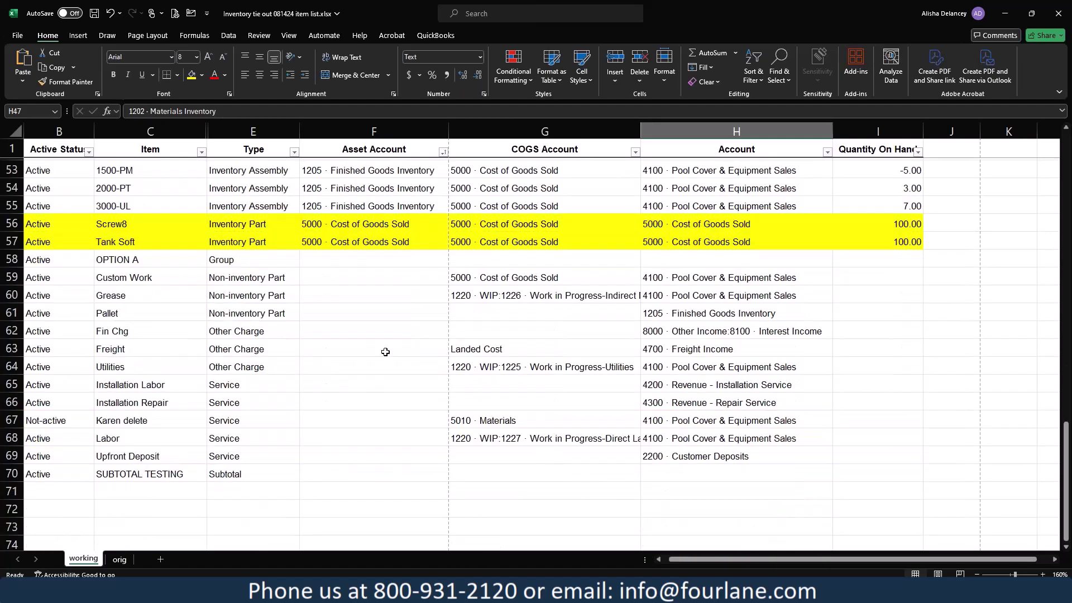
pyautogui.click(635, 152)
pyautogui.click(587, 166)
pyautogui.scroll(15, 591, 225)
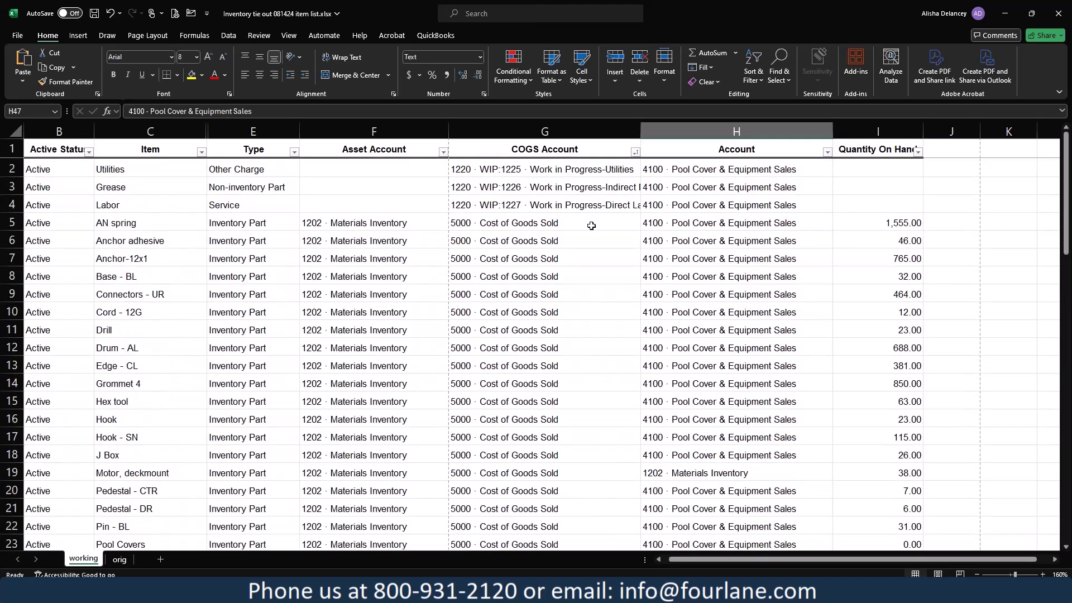
# Widen the COGS Account column and fill the Utilities, Grease and Labor rows with orange from Active Status through Quantity On Hand
pyautogui.moveTo(76, 171); pyautogui.dragTo(852, 201)
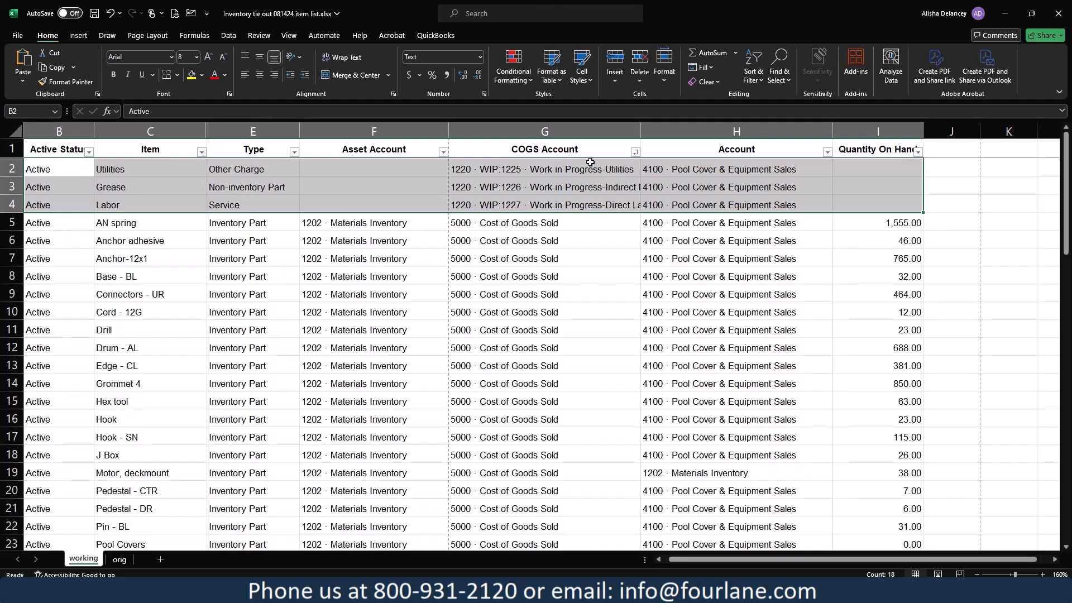
pyautogui.moveTo(641, 128); pyautogui.dragTo(677, 128)
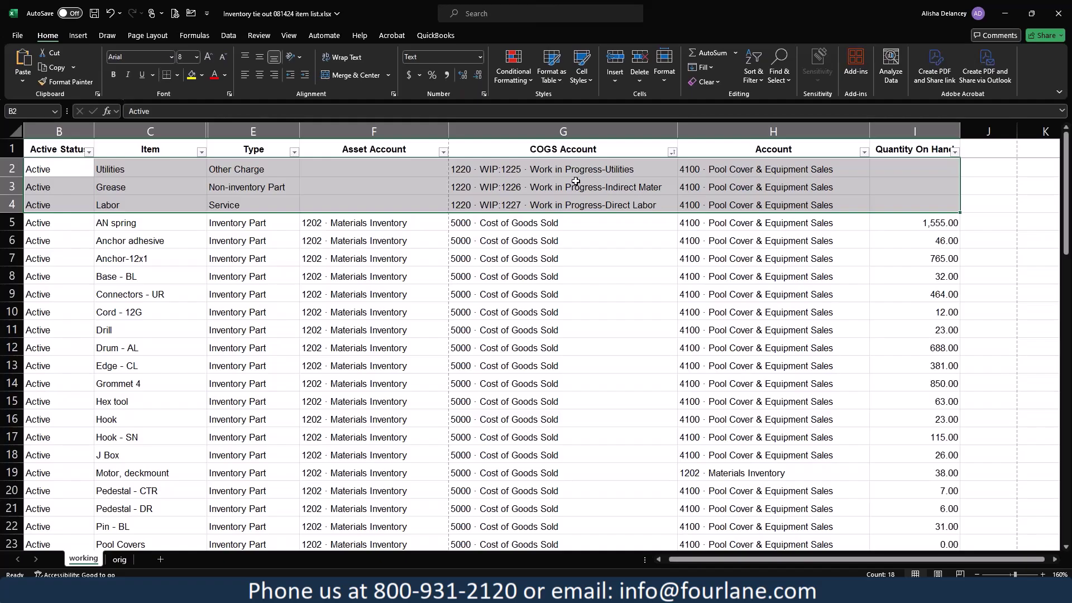
pyautogui.click(202, 76)
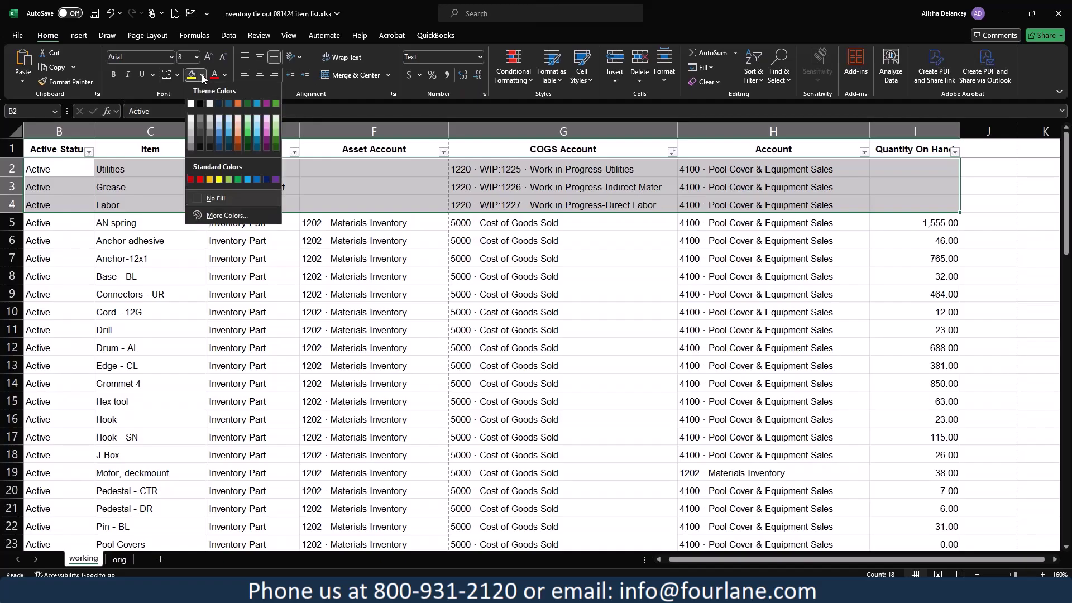
pyautogui.click(211, 181)
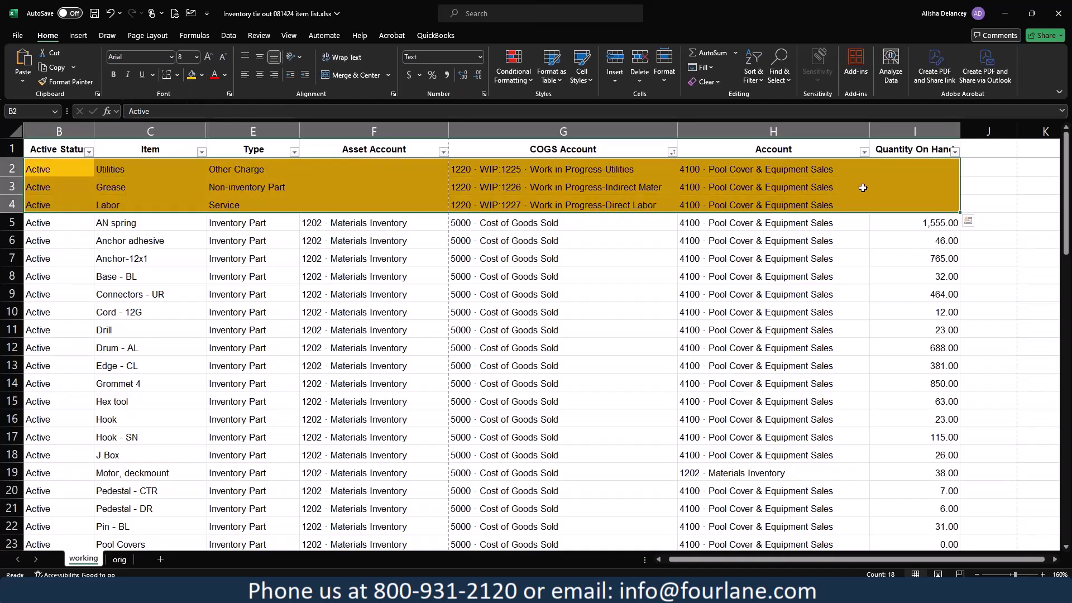
# Review the remaining COGS accounts down to the Freight item, and sort the rows by Account in ascending order
pyautogui.click(597, 282)
pyautogui.scroll(-16, 598, 282)
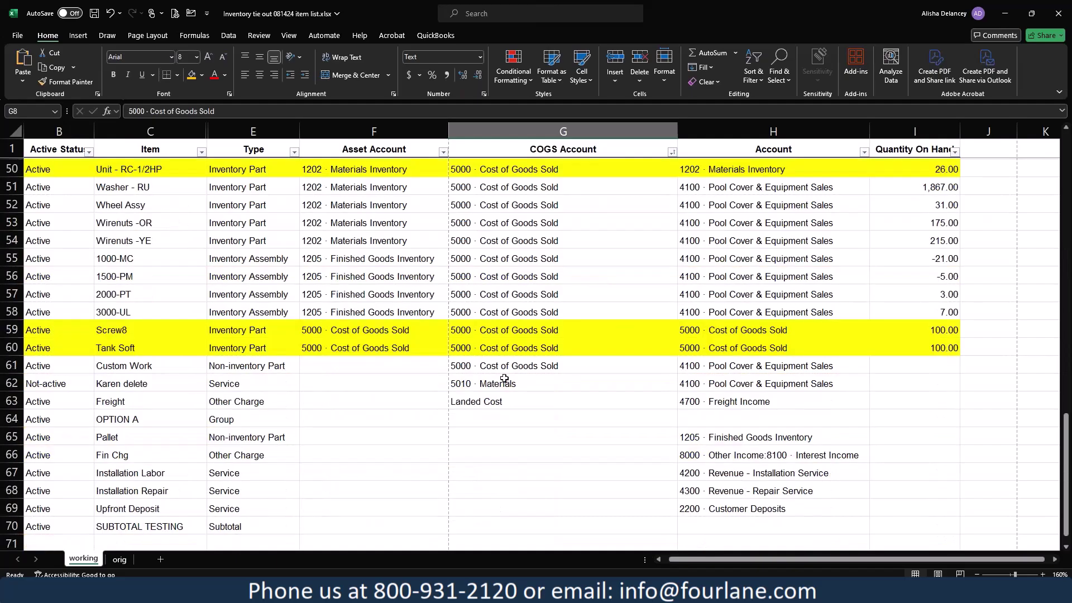
pyautogui.click(536, 402)
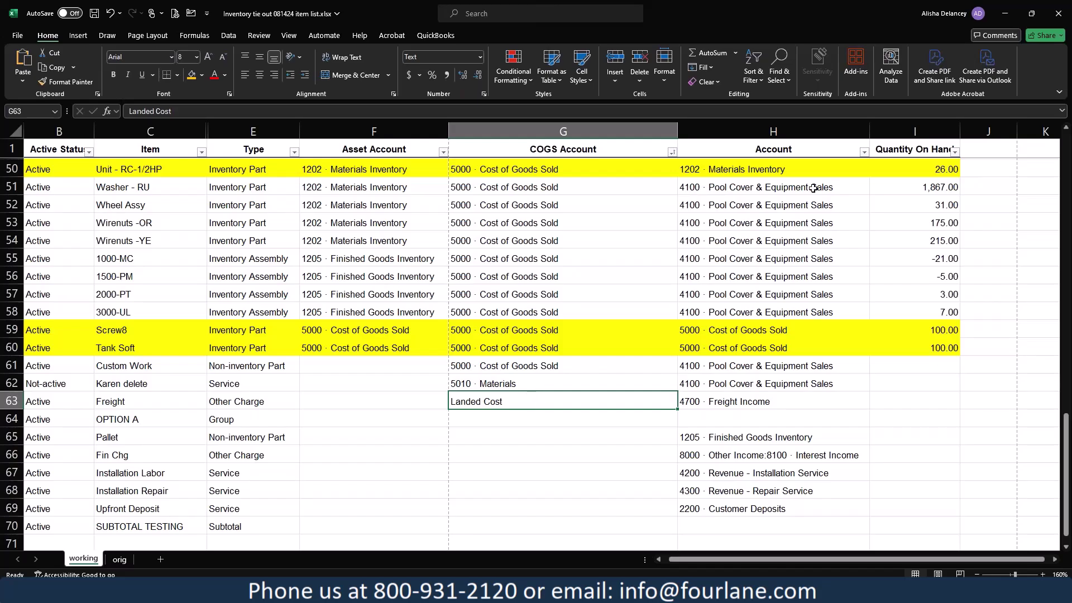
pyautogui.scroll(-4, 637, 292)
pyautogui.click(863, 151)
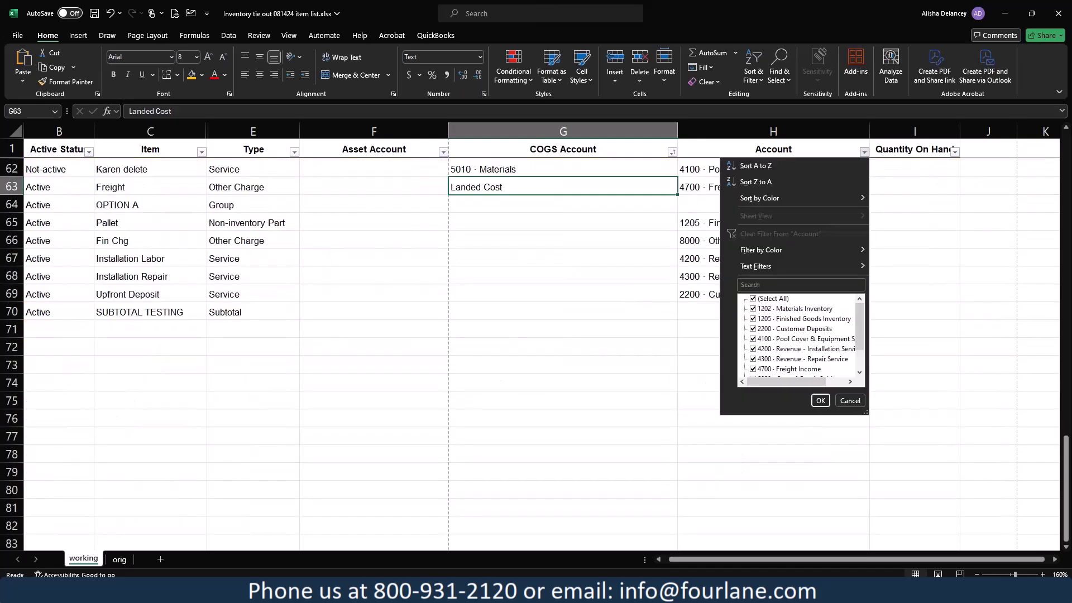
pyautogui.click(755, 166)
pyautogui.scroll(20, 826, 173)
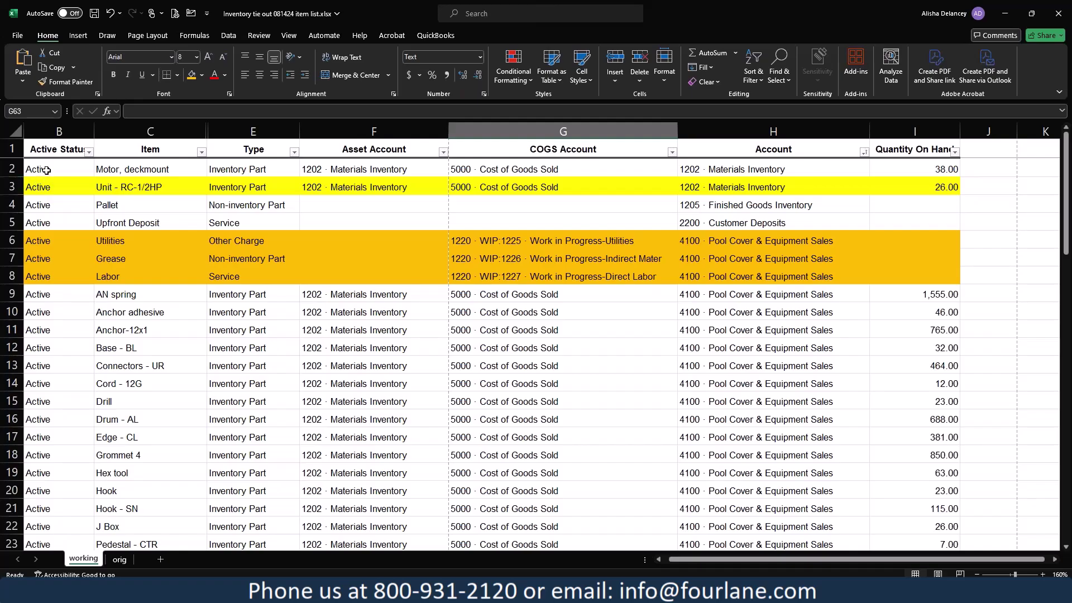
# Highlight the Motor, deckmount and Pallet rows in yellow from Active Status through Quantity On Hand
pyautogui.moveTo(46, 170); pyautogui.dragTo(911, 168)
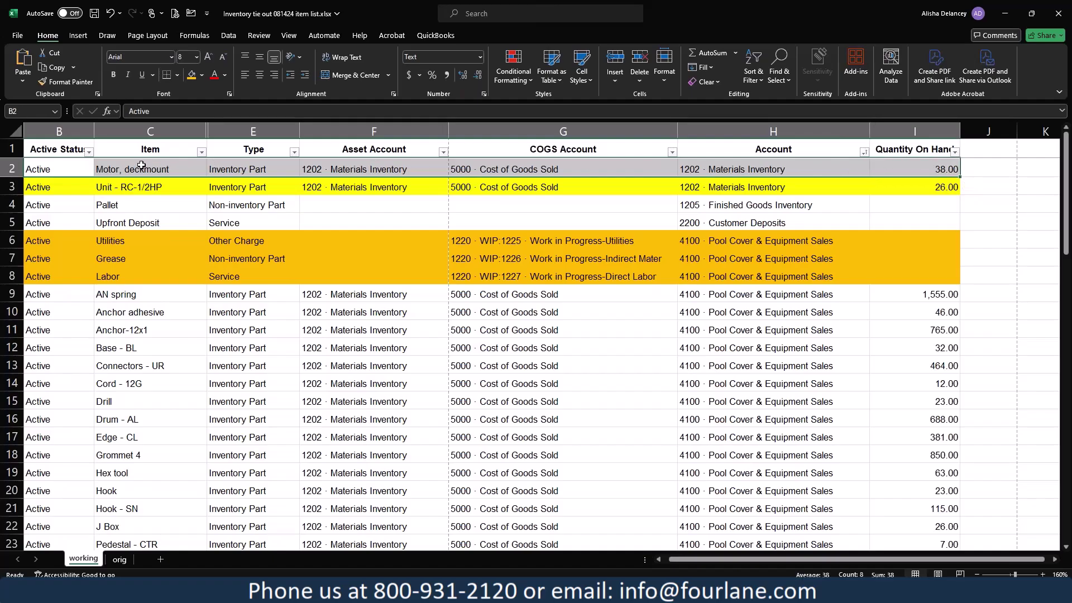
pyautogui.click(202, 75)
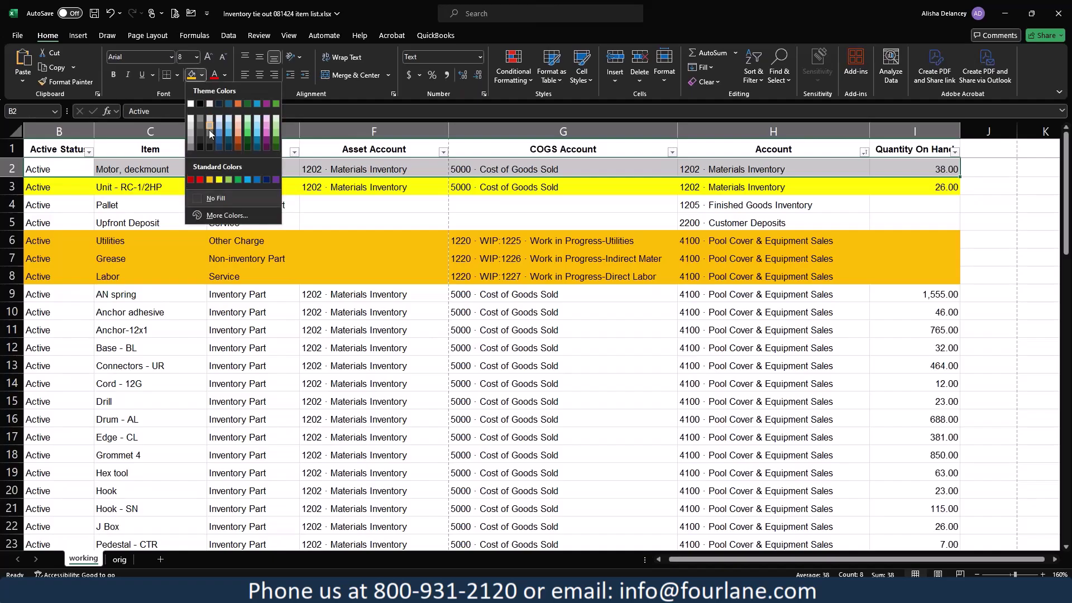
pyautogui.click(217, 180)
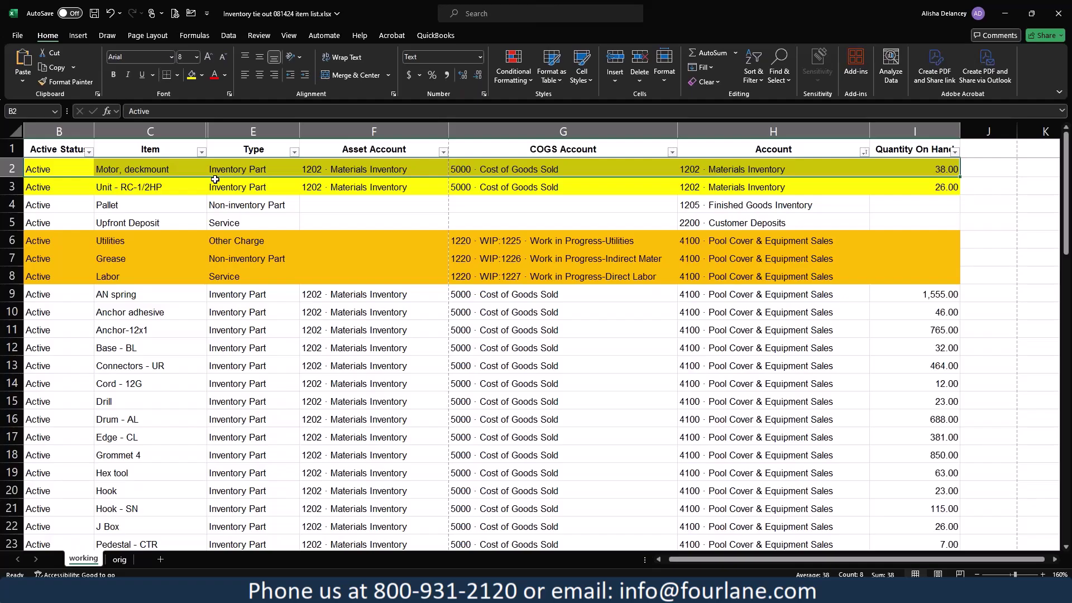
pyautogui.moveTo(72, 205); pyautogui.dragTo(885, 202)
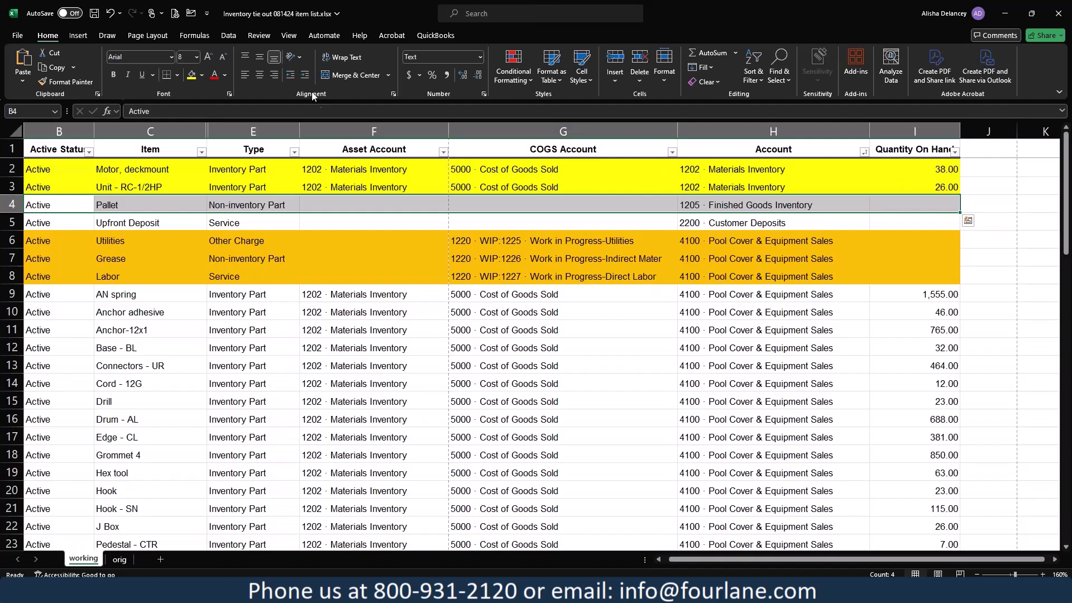
pyautogui.click(192, 75)
pyautogui.click(749, 204)
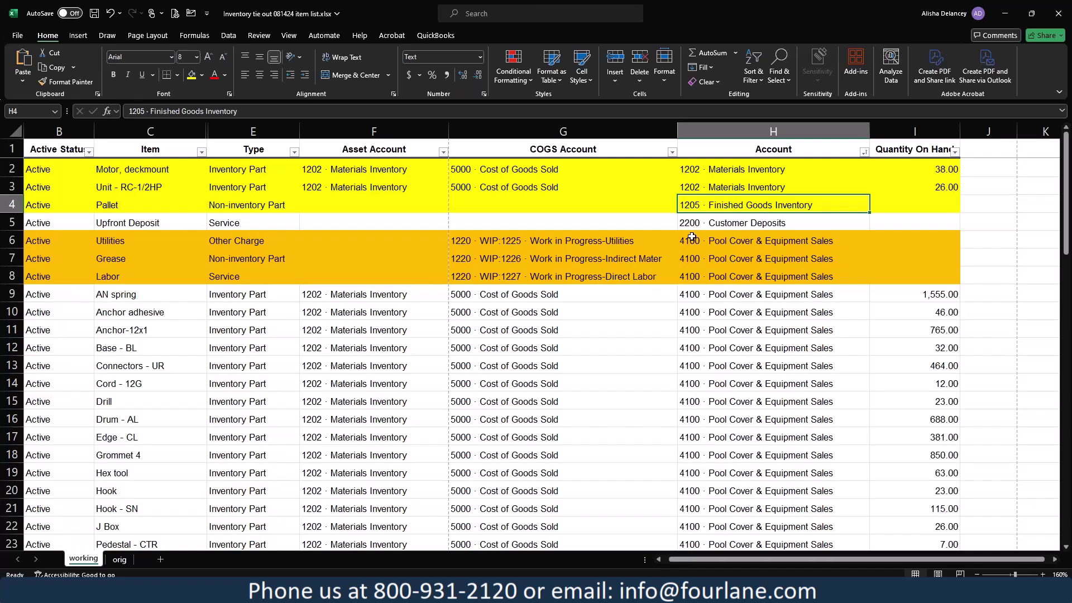
# Sort the list by yellow cell color on the Account column to bring the flagged rows together
pyautogui.click(863, 151)
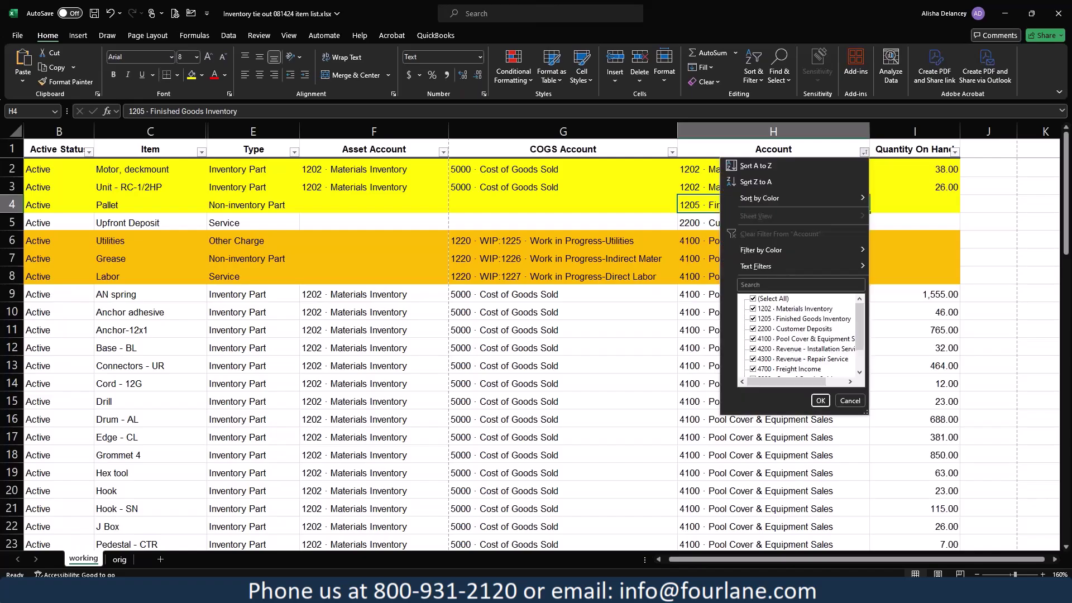
pyautogui.moveTo(826, 198)
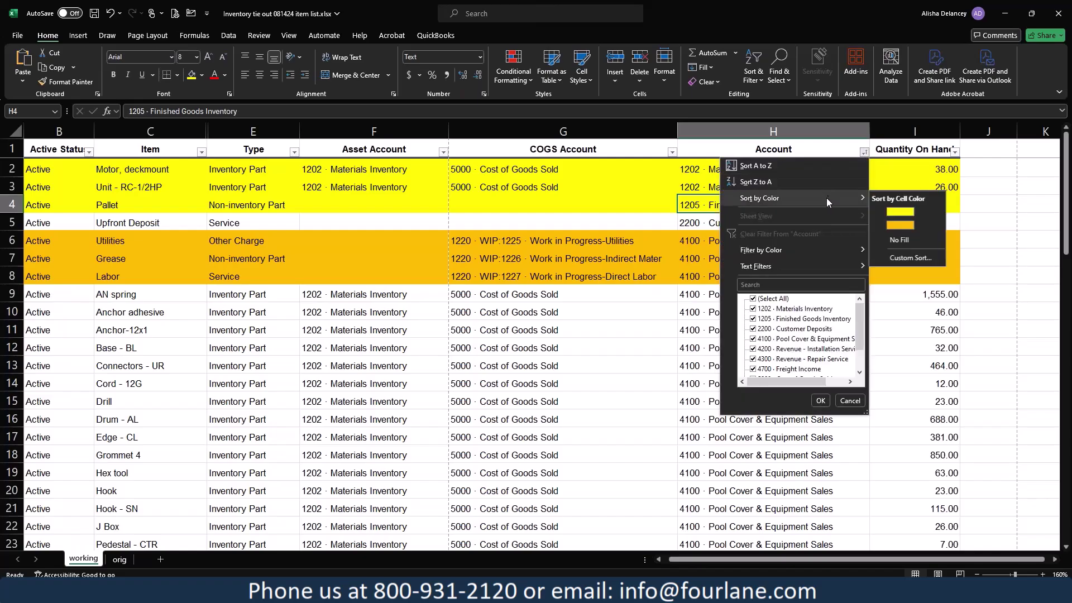
pyautogui.click(893, 212)
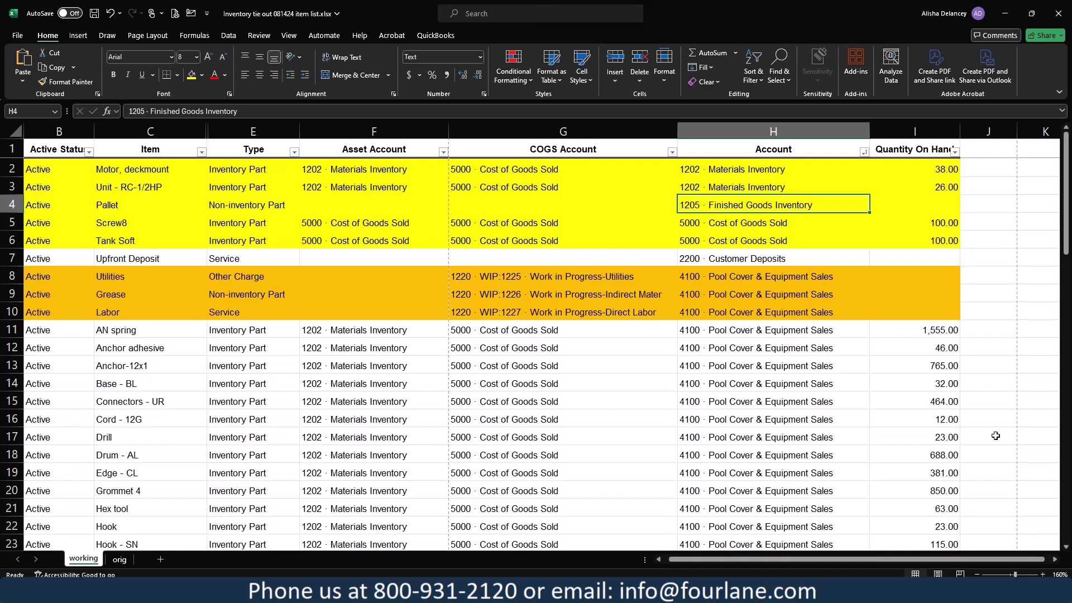
# Switch to QuickBooks, open the Chart of Accounts and sort the accounts by type
pyautogui.hotkey('alt', 'Tab')
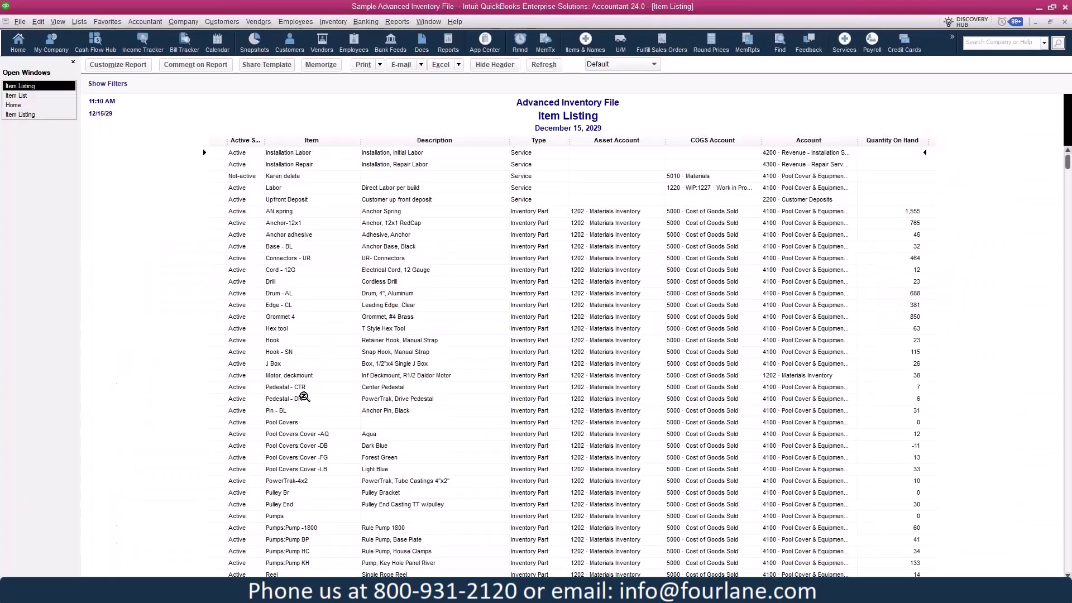
pyautogui.click(75, 21)
pyautogui.click(84, 37)
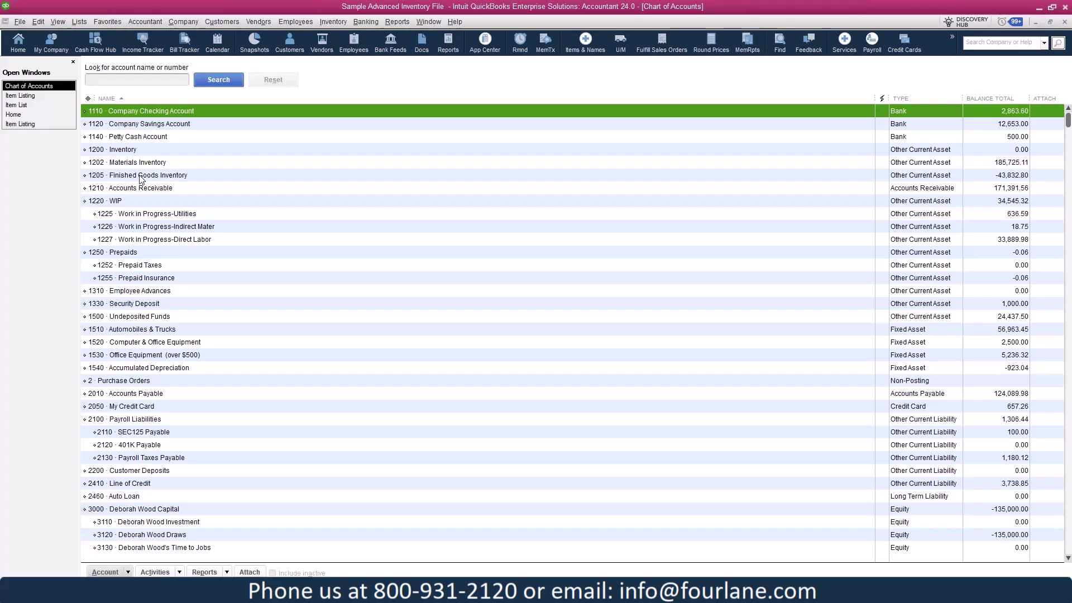
pyautogui.click(911, 99)
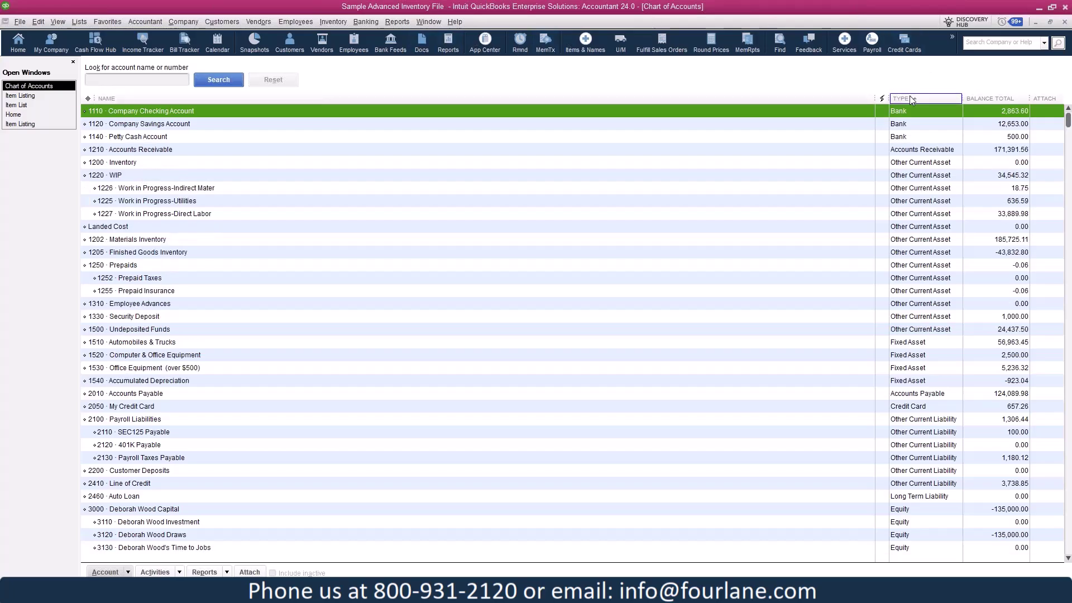
# Examine the 1200 Inventory, 1202 Materials Inventory and 1205 Finished Goods Inventory accounts in the Chart of Accounts
pyautogui.click(149, 163)
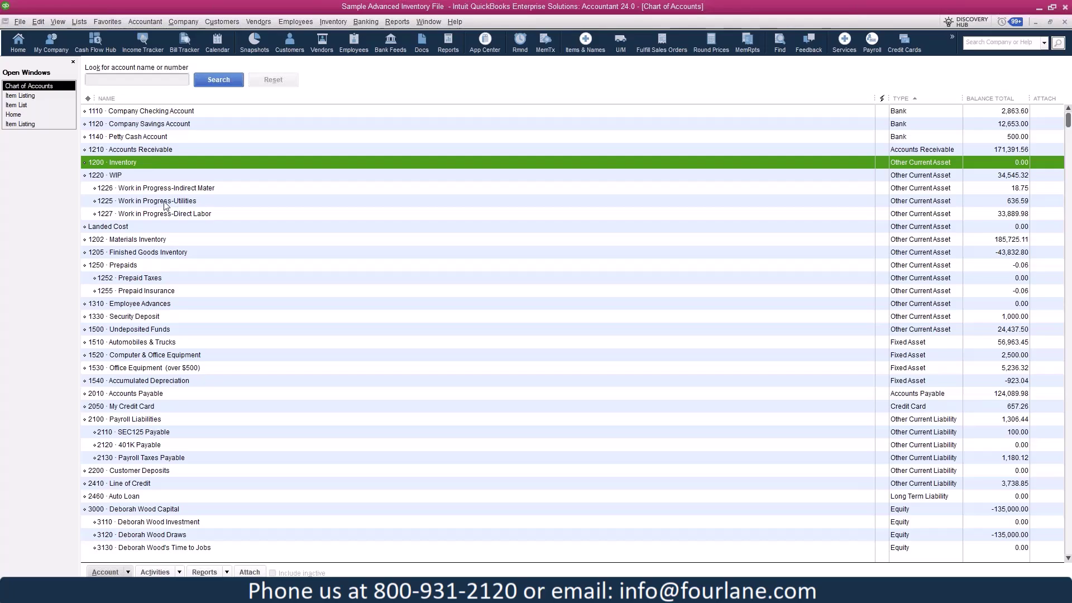
pyautogui.click(172, 242)
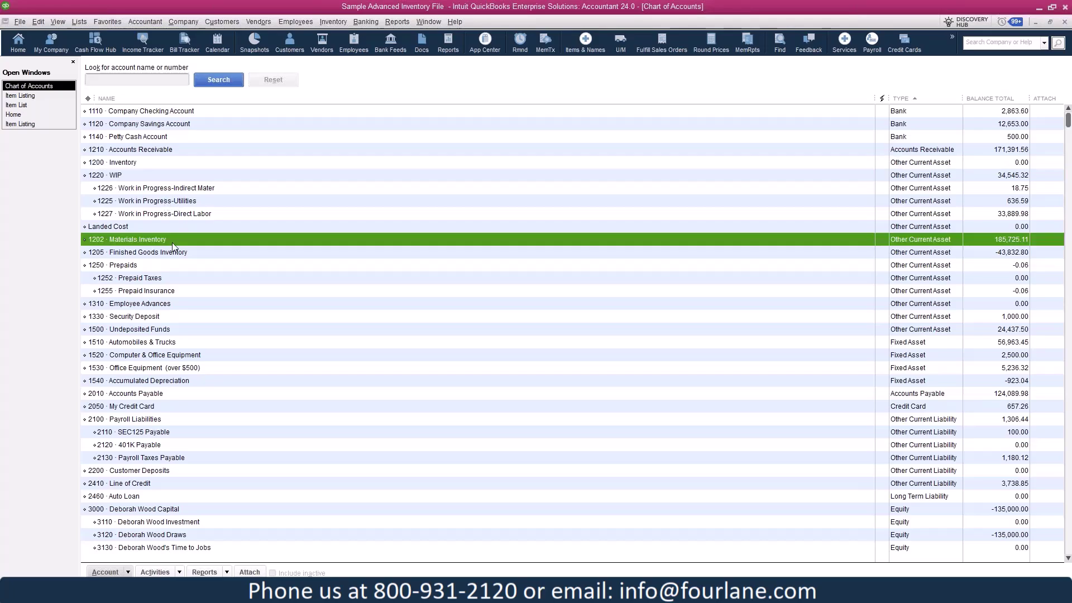
pyautogui.click(170, 253)
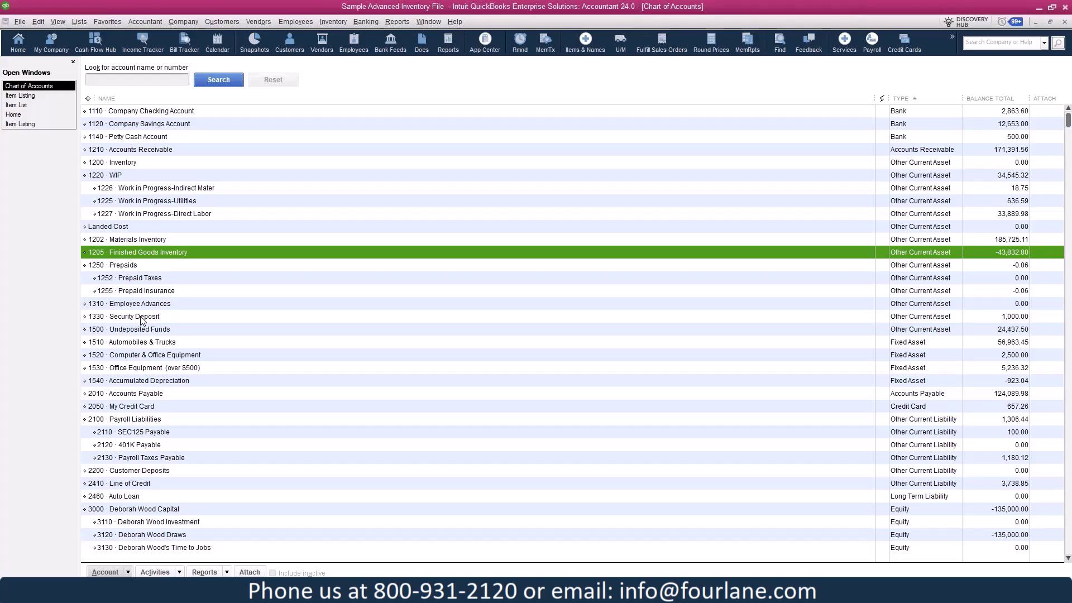
pyautogui.click(135, 162)
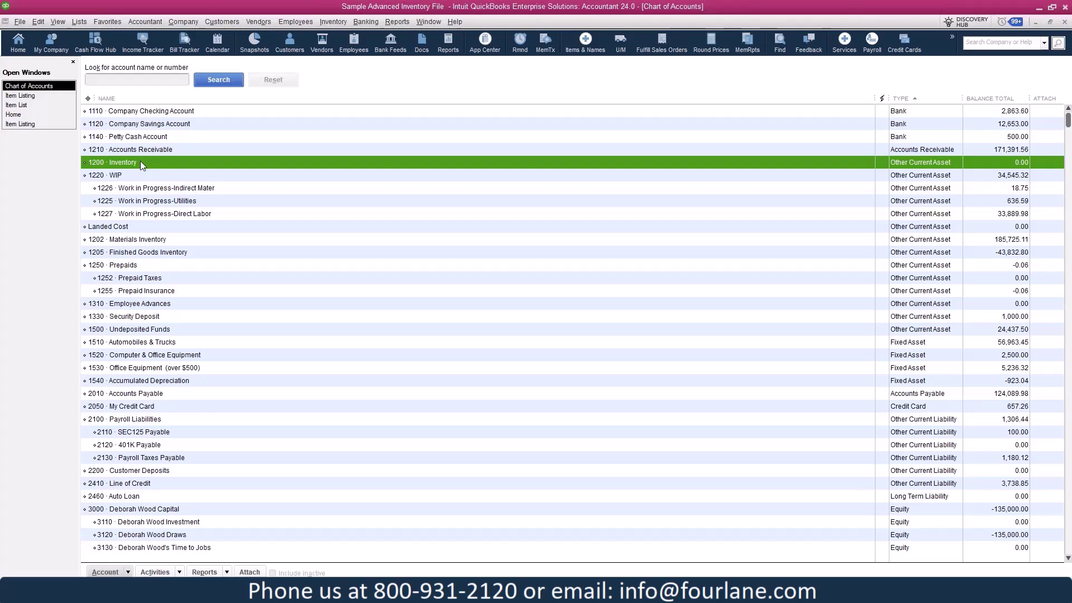
# Make the 1202 Materials Inventory account a subaccount of 1200 · Inventory and save it
pyautogui.click(141, 241)
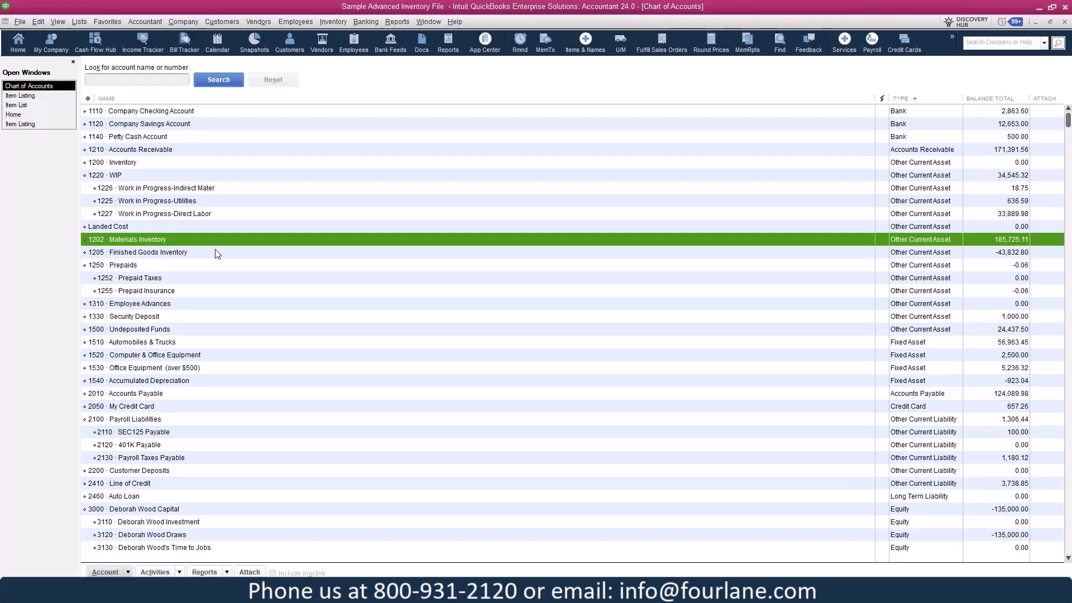
pyautogui.hotkey('ctrl', 'e')
pyautogui.click(199, 130)
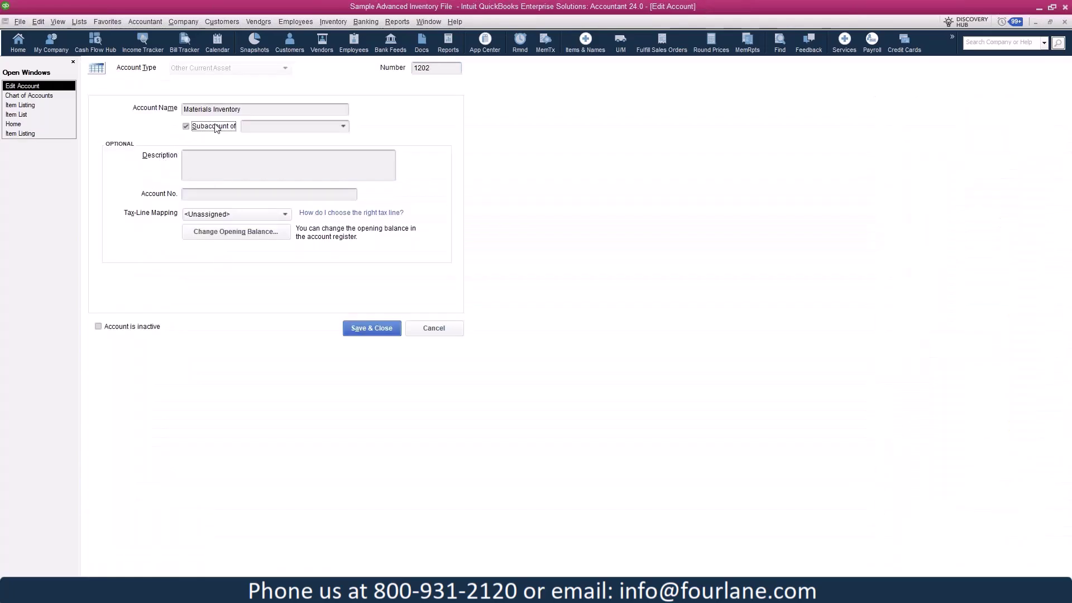
pyautogui.write('1200 · Inventory')
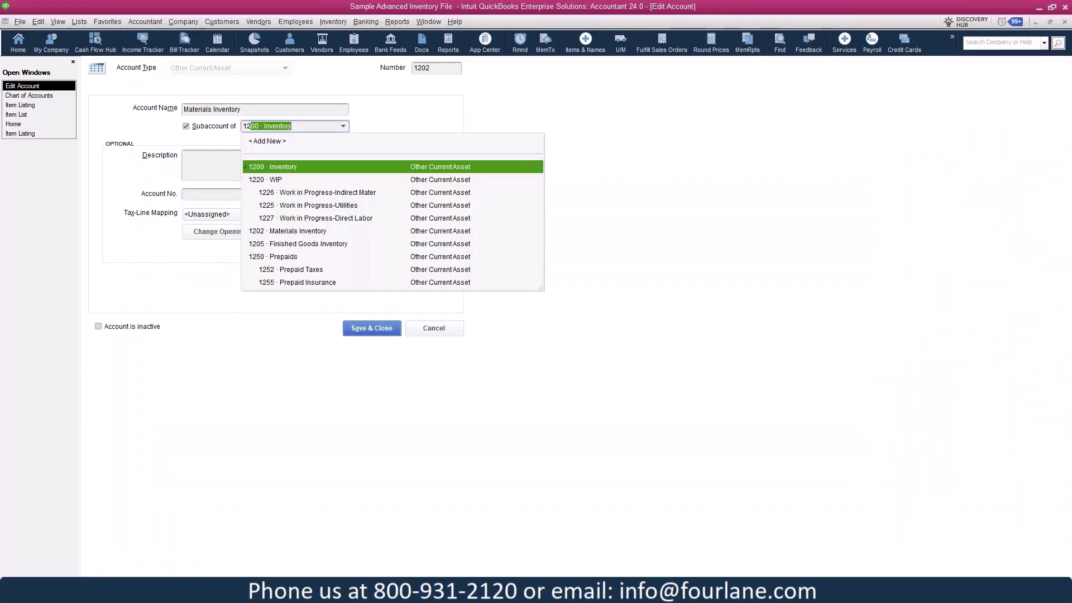
pyautogui.press('Tab')
pyautogui.click(371, 328)
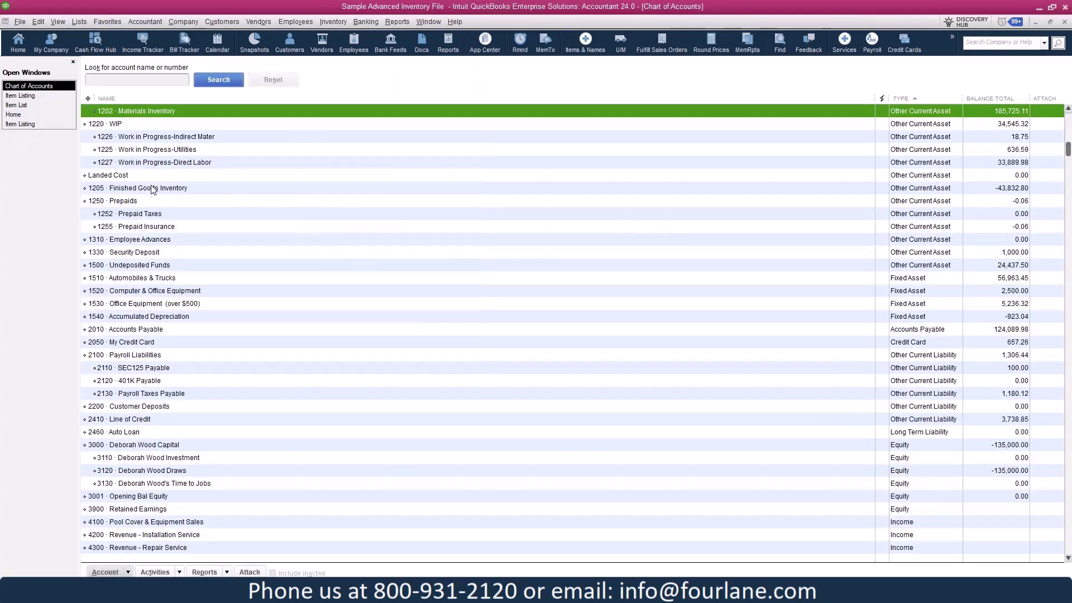
# Make the 1205 Finished Goods Inventory account a subaccount of 1200 · Inventory, save it and select the parent account in the list
pyautogui.click(150, 188)
pyautogui.hotkey('ctrl', 'e')
pyautogui.click(222, 127)
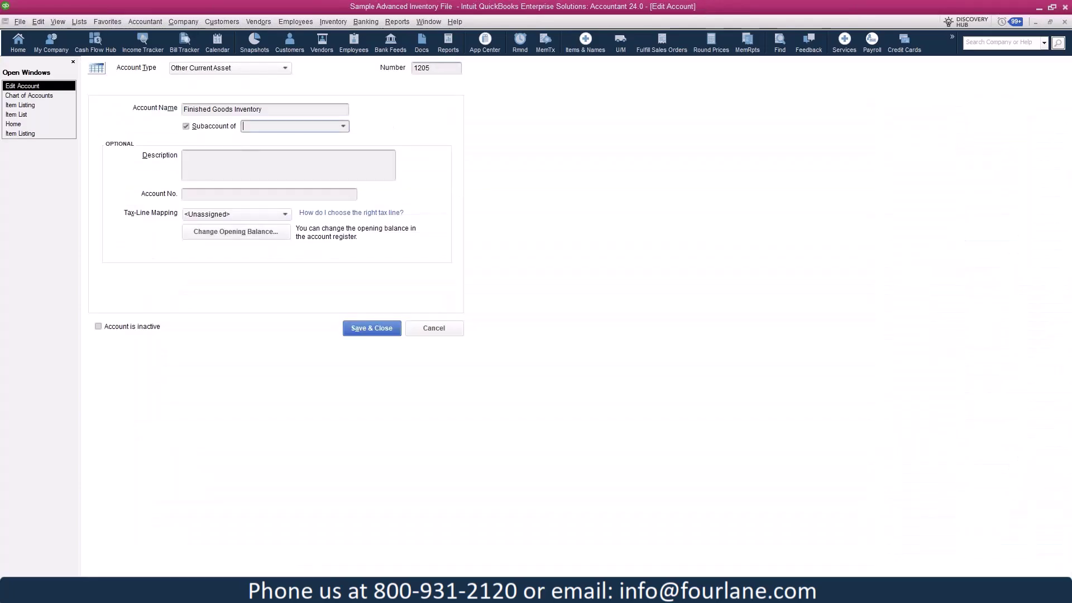
pyautogui.write('1200 · Inventory')
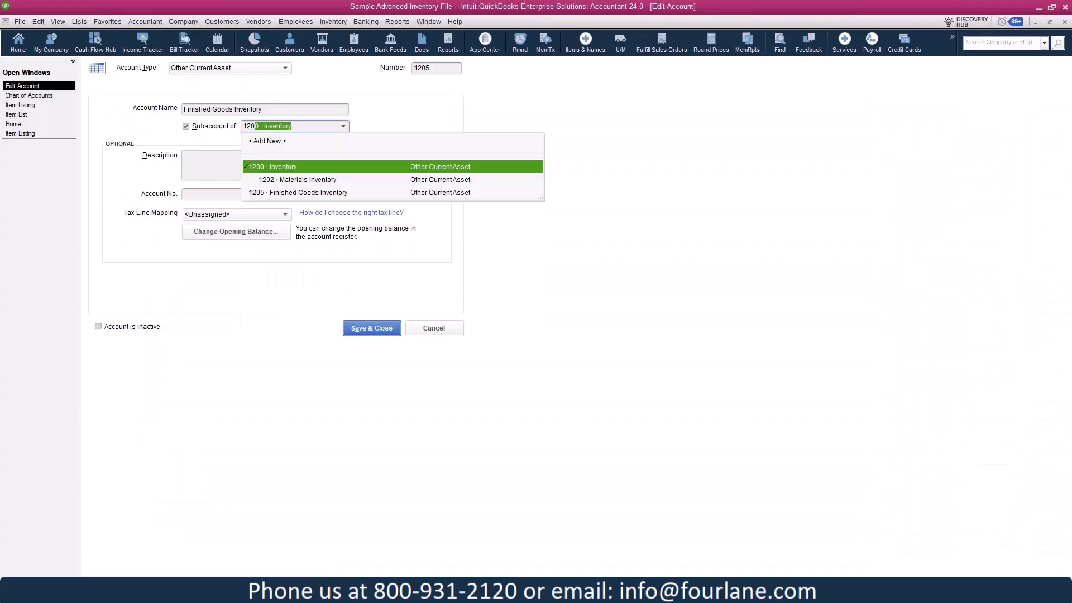
pyautogui.click(329, 166)
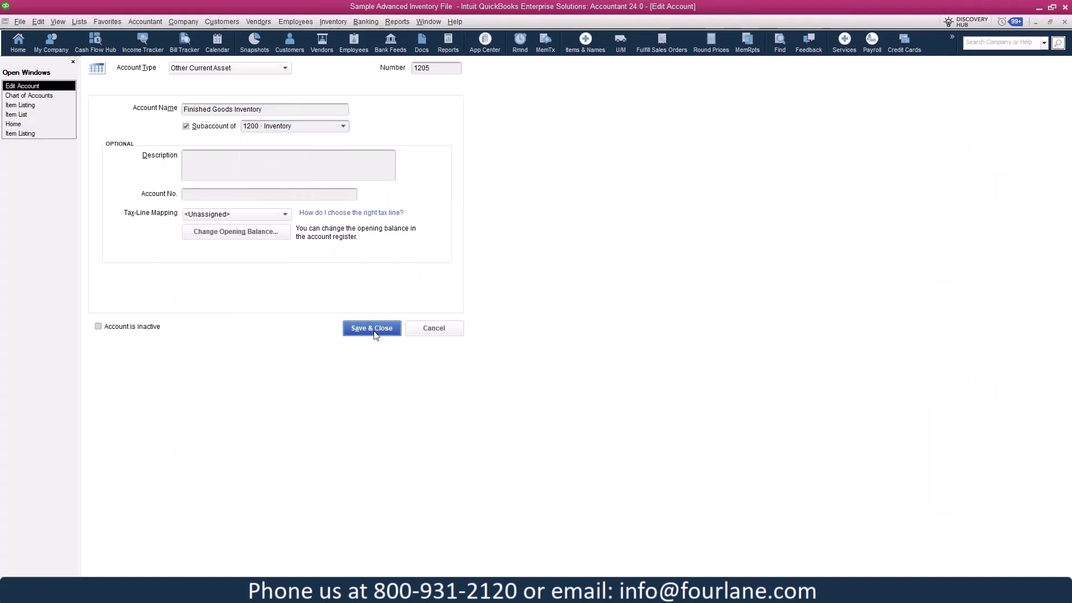
pyautogui.click(373, 330)
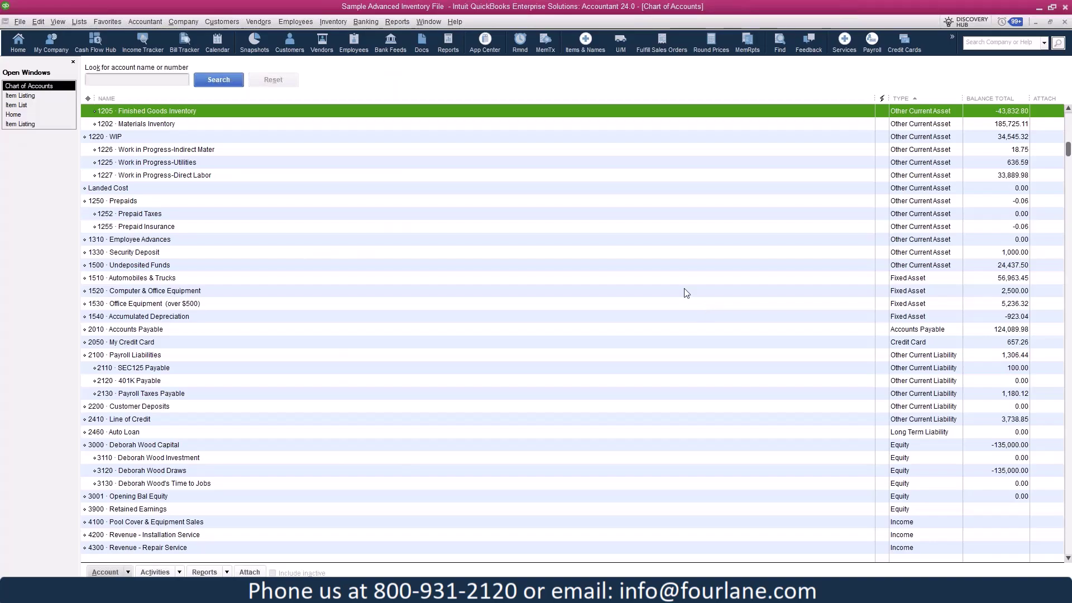
pyautogui.scroll(1, 669, 306)
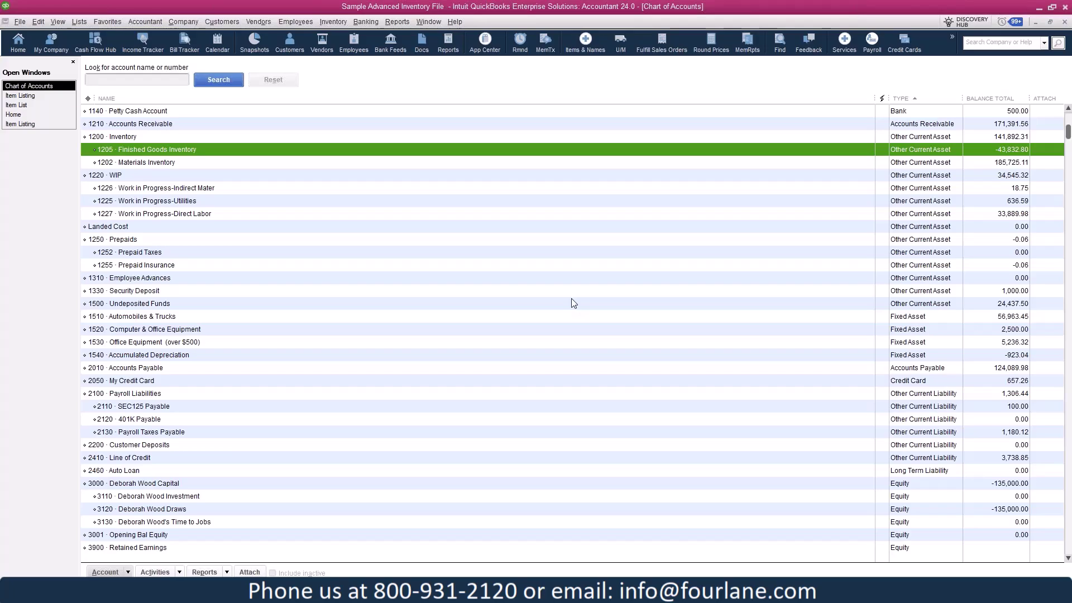
pyautogui.click(139, 137)
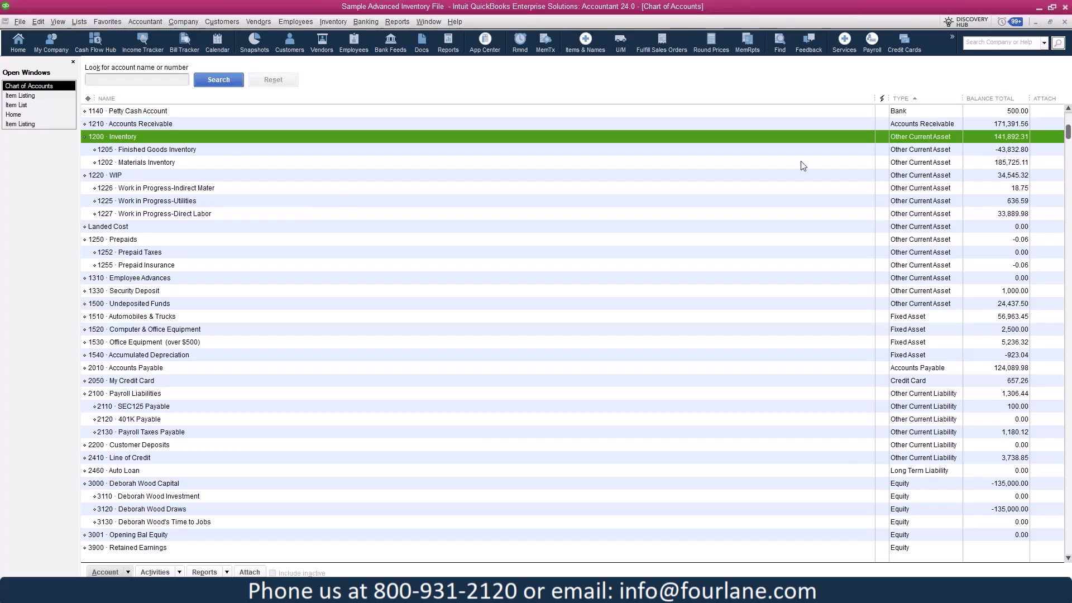
# Switch to the Excel item list and remove the orange fill from the Utilities, Grease and Labor rows
pyautogui.press('Tab')
pyautogui.hotkey('alt', 'Tab')
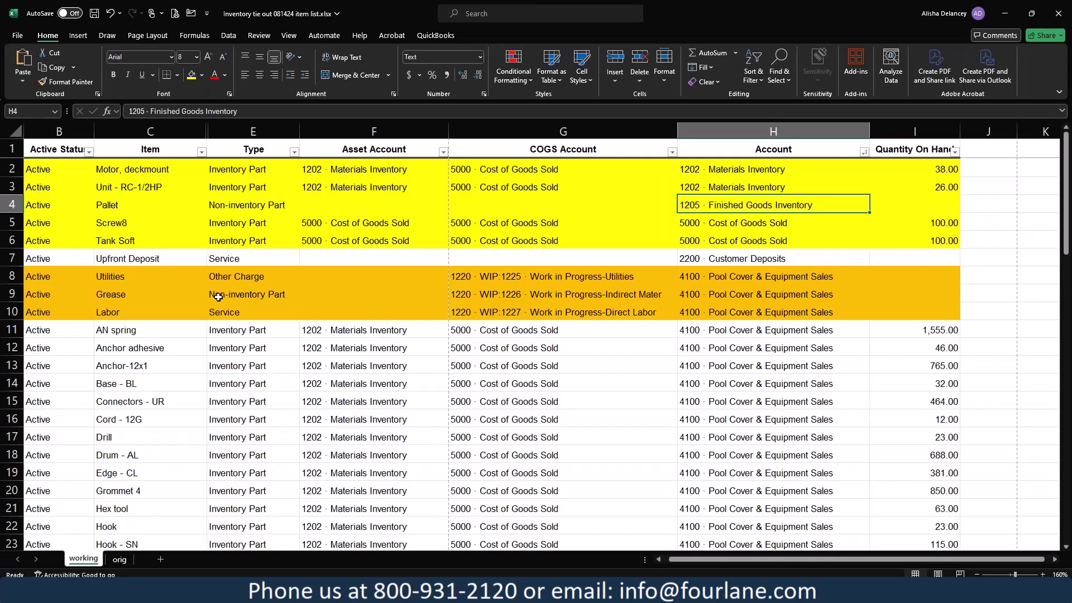
pyautogui.moveTo(66, 279); pyautogui.dragTo(916, 311)
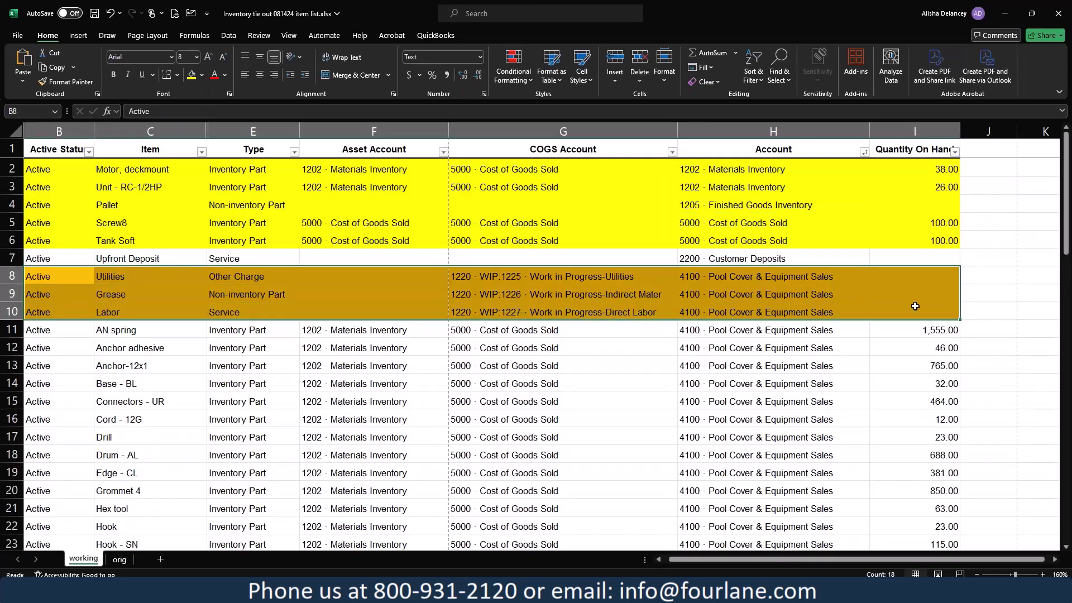
pyautogui.click(202, 75)
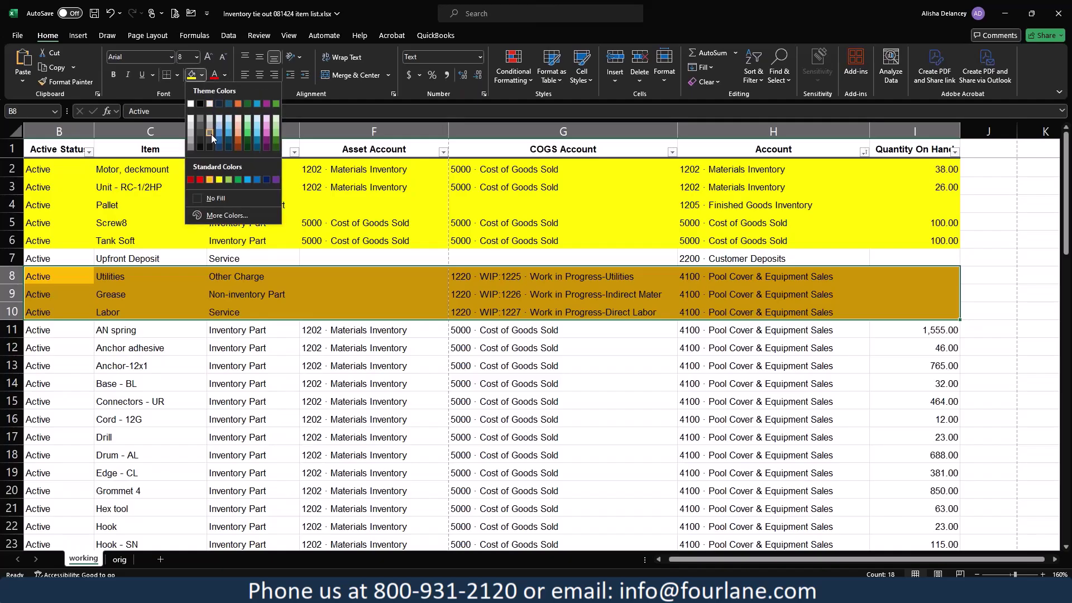
pyautogui.click(216, 199)
pyautogui.click(495, 202)
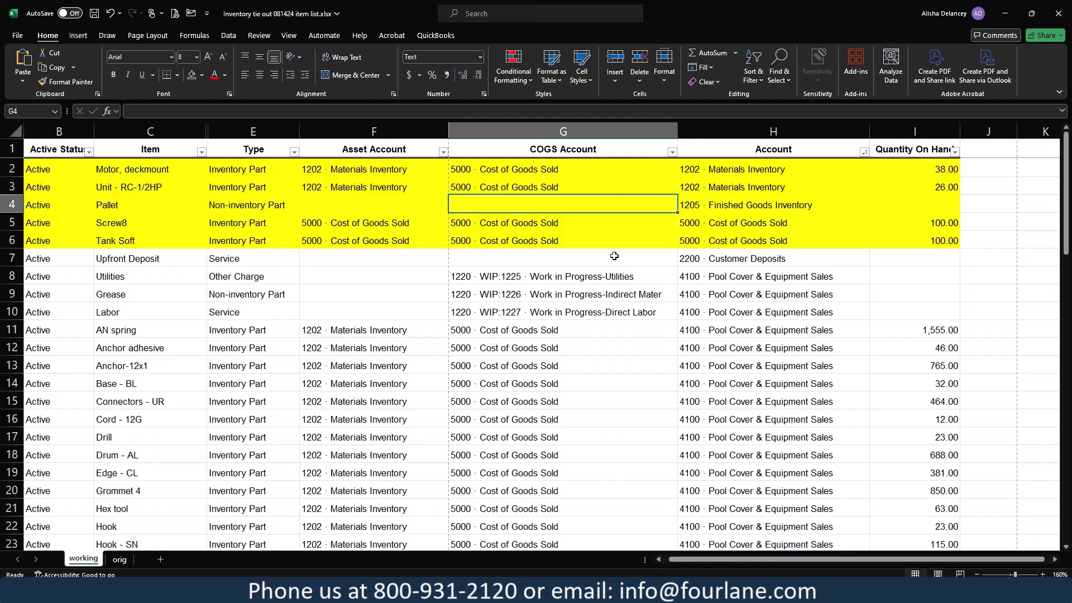
# Switch to QuickBooks, run the Balance Sheet Standard report and check the total of the 1200 Inventory accounts
pyautogui.hotkey('alt', 'Tab')
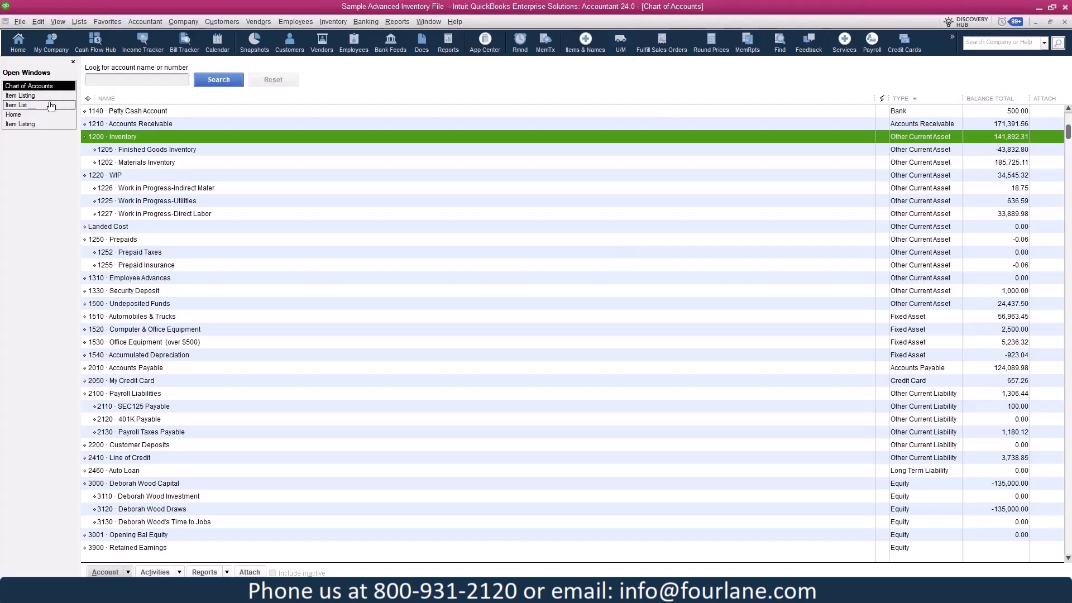
pyautogui.click(428, 21)
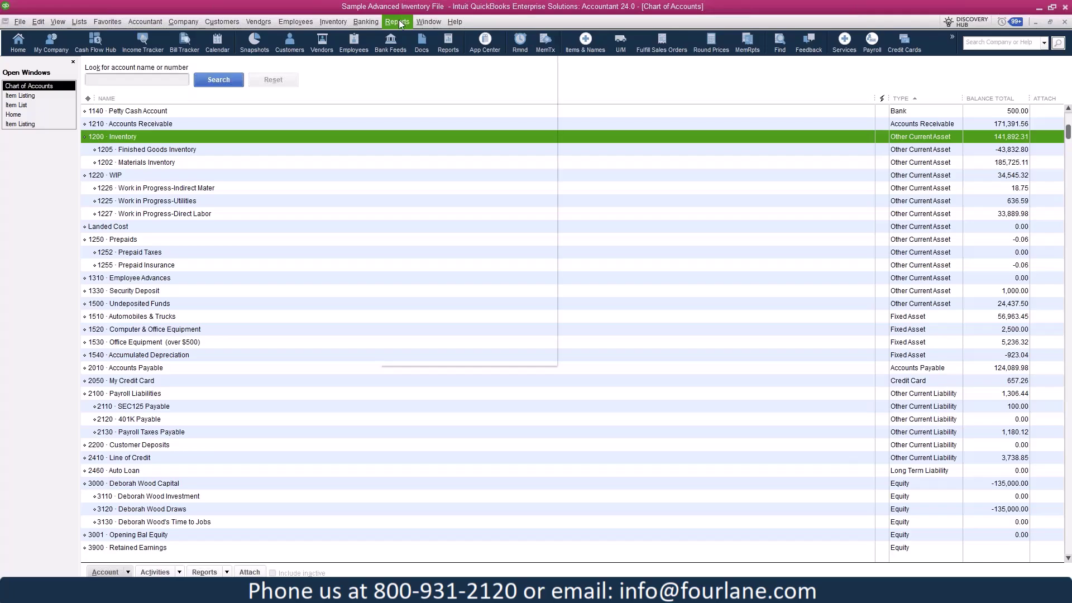
pyautogui.moveTo(397, 21)
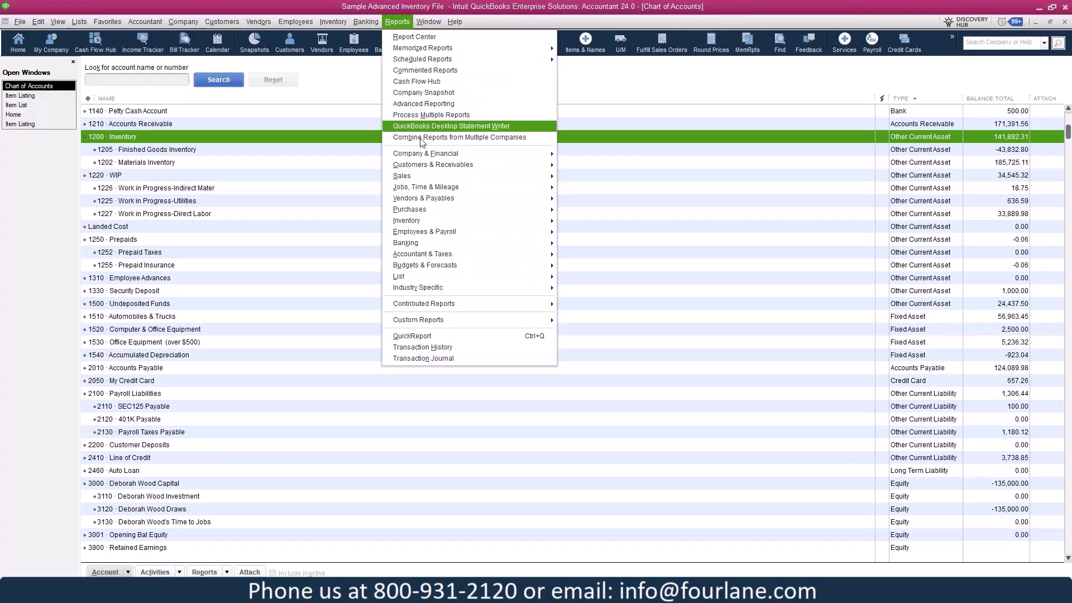
pyautogui.moveTo(427, 153)
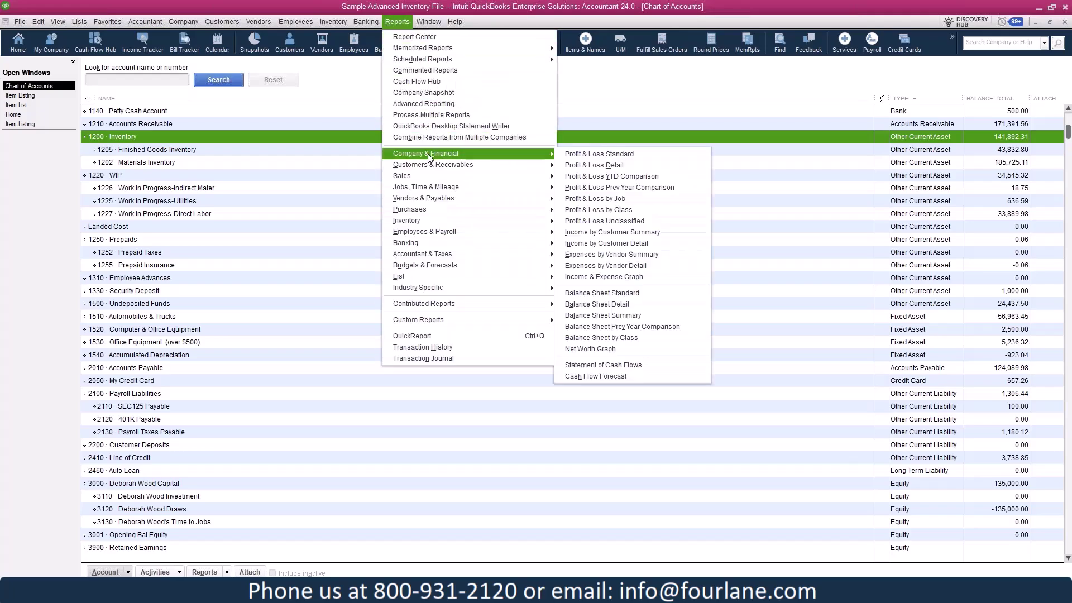
pyautogui.click(614, 294)
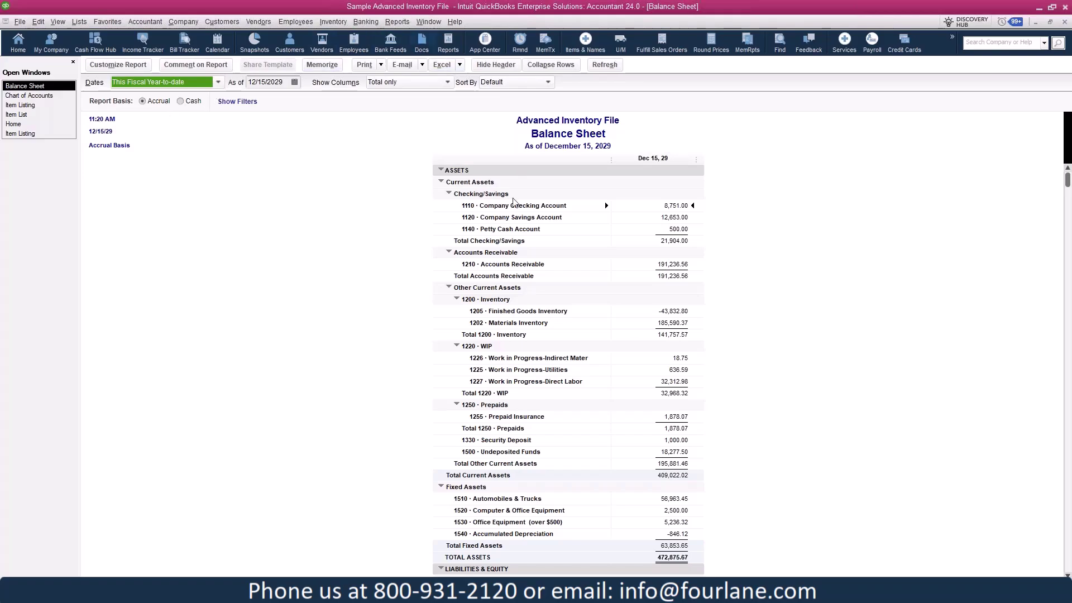
pyautogui.click(782, 352)
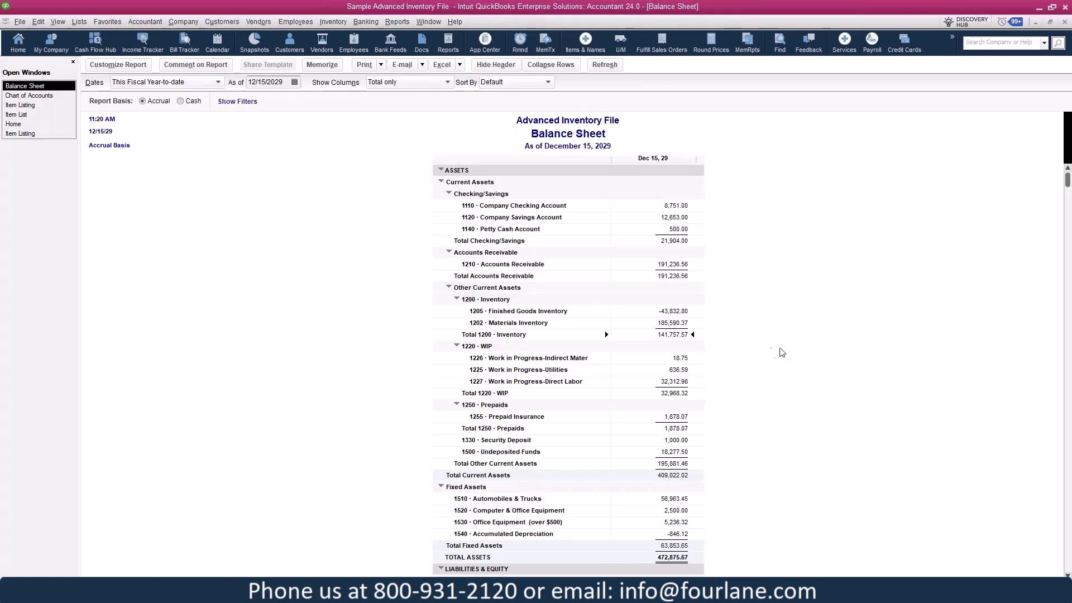
# Run the Inventory Valuation Summary report including inactive inventory items and check its total asset value
pyautogui.click(406, 22)
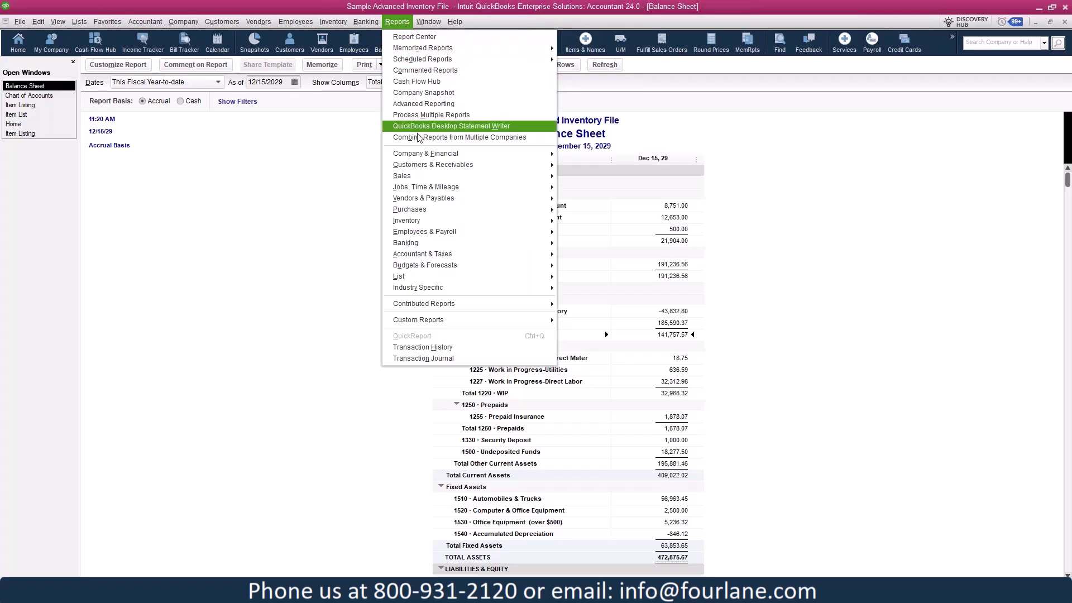
pyautogui.moveTo(488, 226)
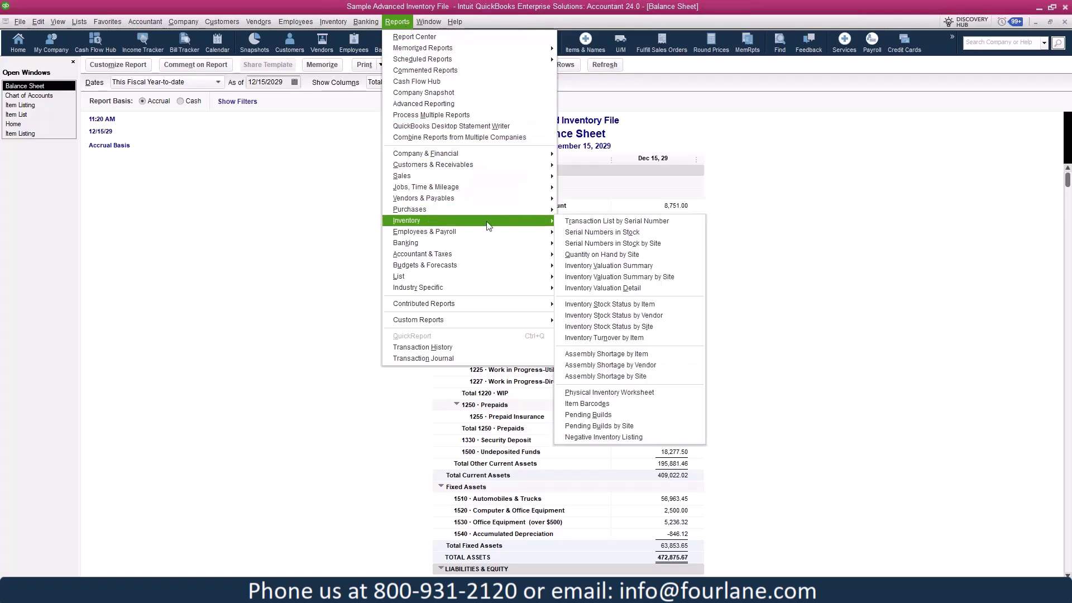
pyautogui.click(602, 265)
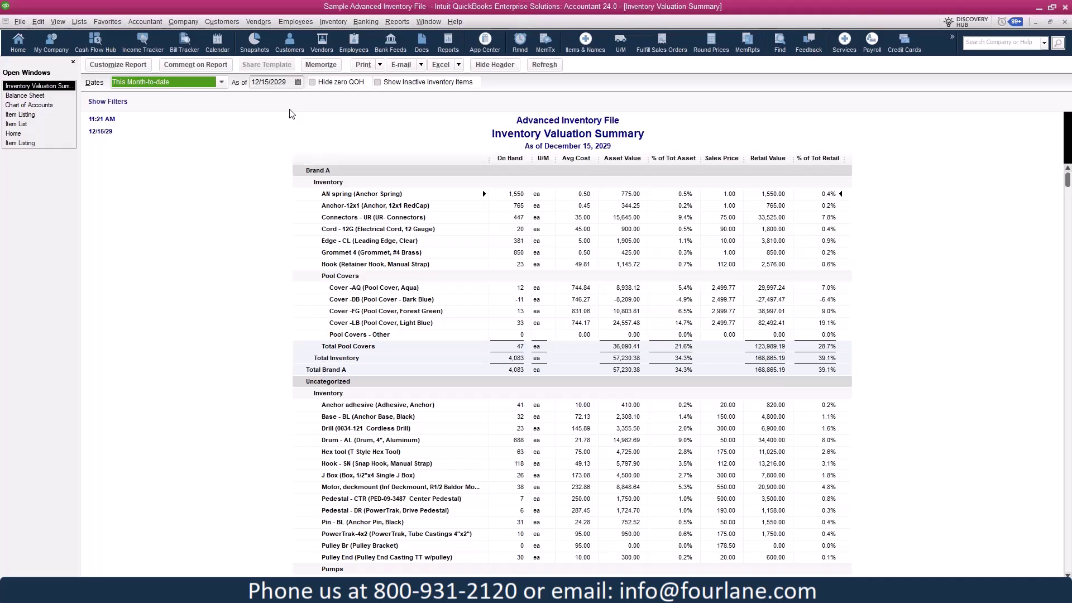
pyautogui.click(390, 84)
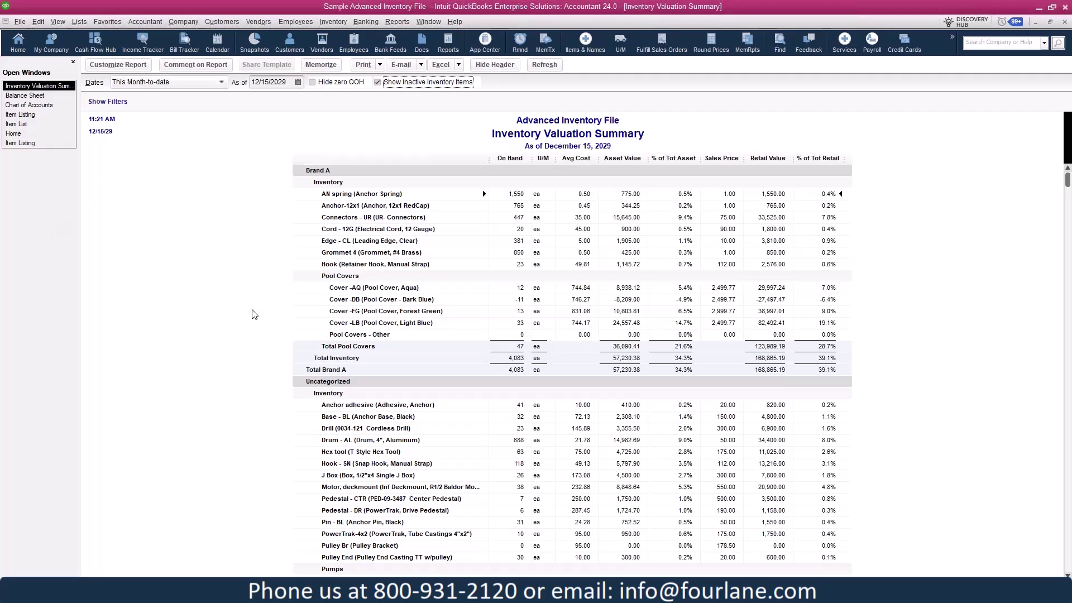
pyautogui.scroll(-12, 232, 304)
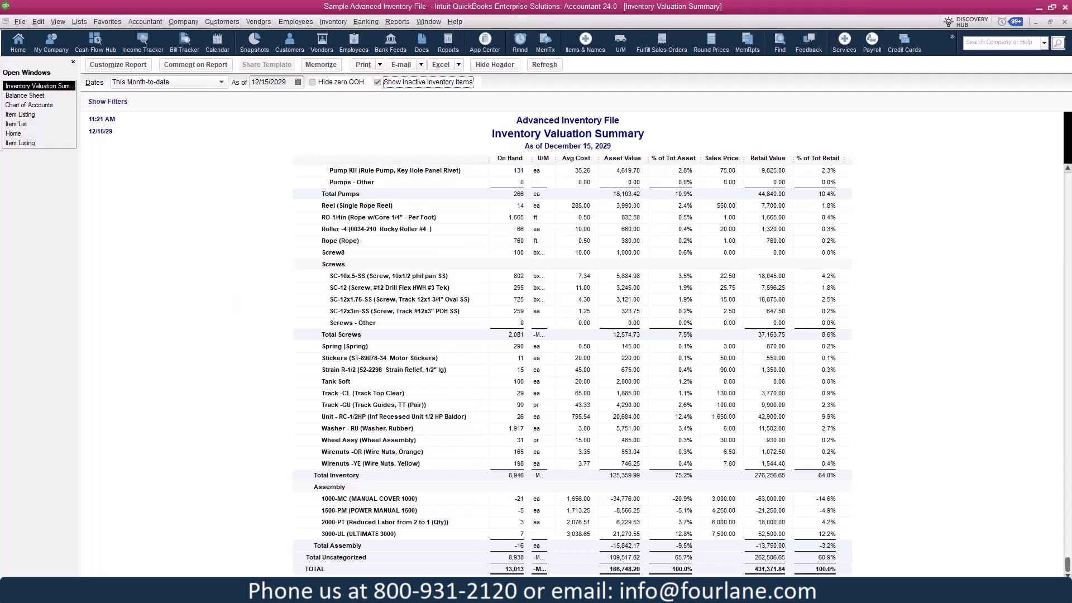
pyautogui.click(618, 571)
# Create a custom summary report with a blank start date and 12/15/2029 as the end date
pyautogui.click(403, 24)
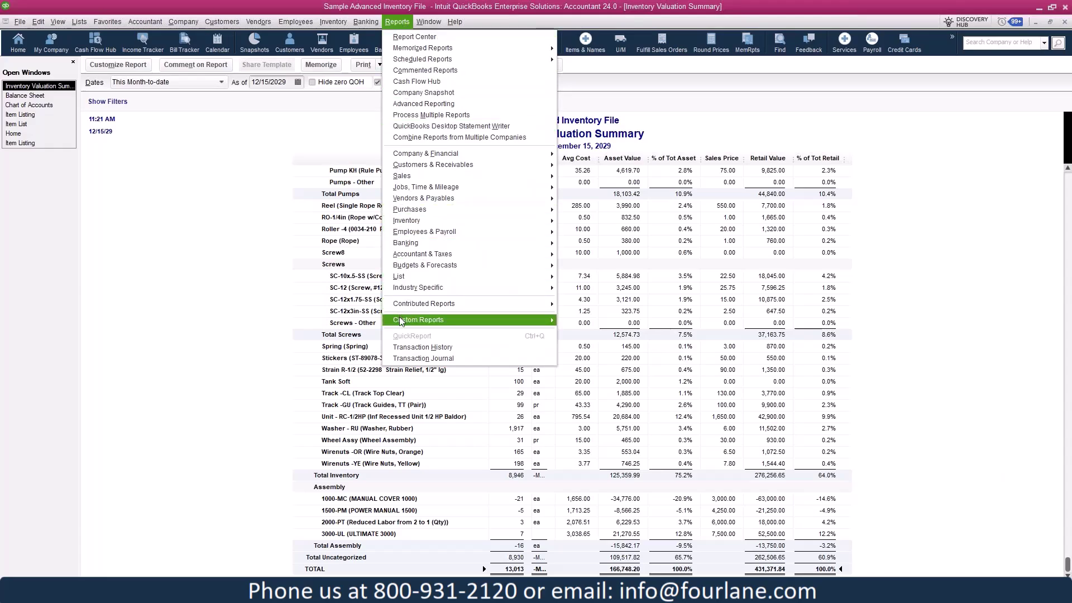
pyautogui.moveTo(401, 322)
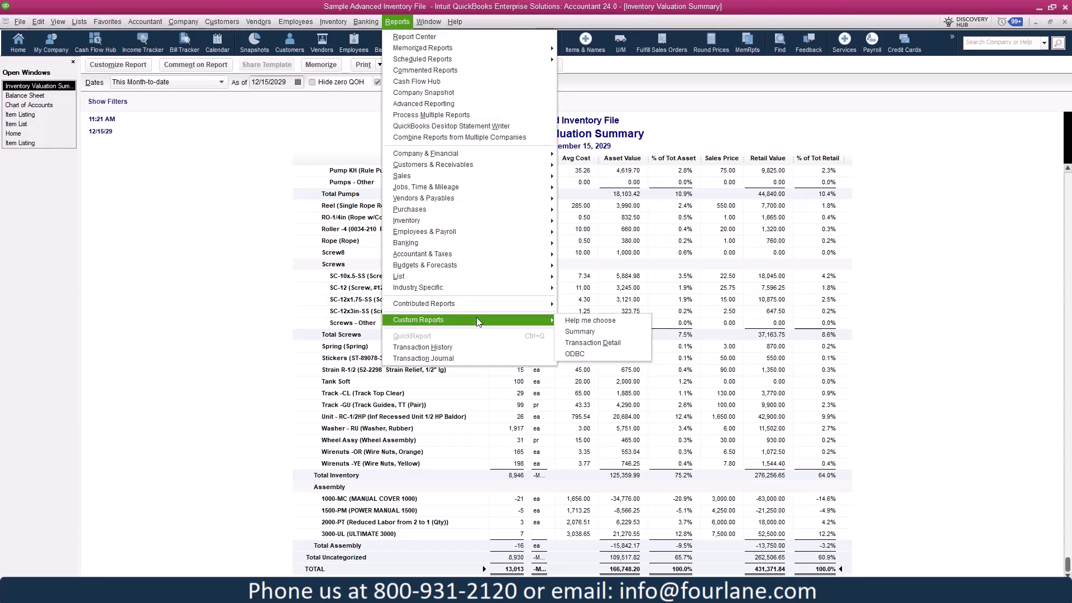
pyautogui.click(578, 335)
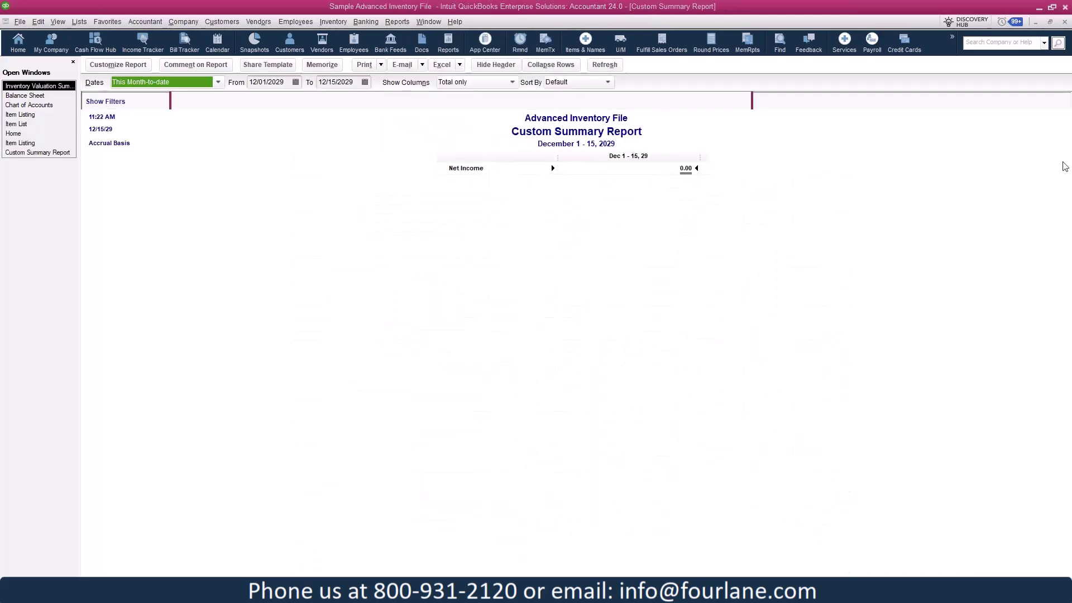
pyautogui.moveTo(1061, 72); pyautogui.dragTo(324, 204)
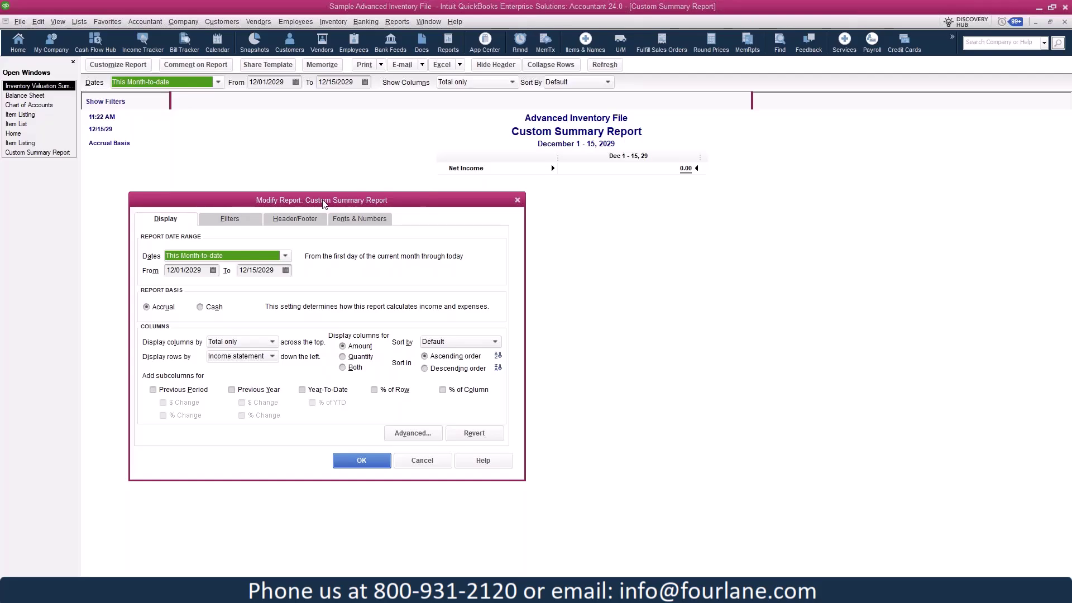
pyautogui.press('Tab')
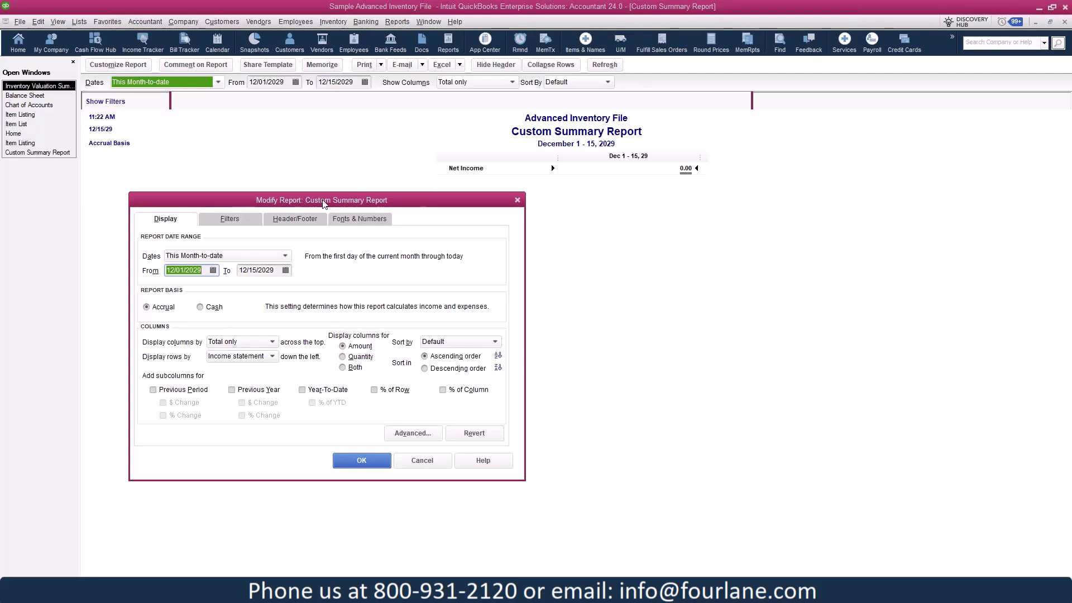
pyautogui.press('Delete')
pyautogui.press('Tab')
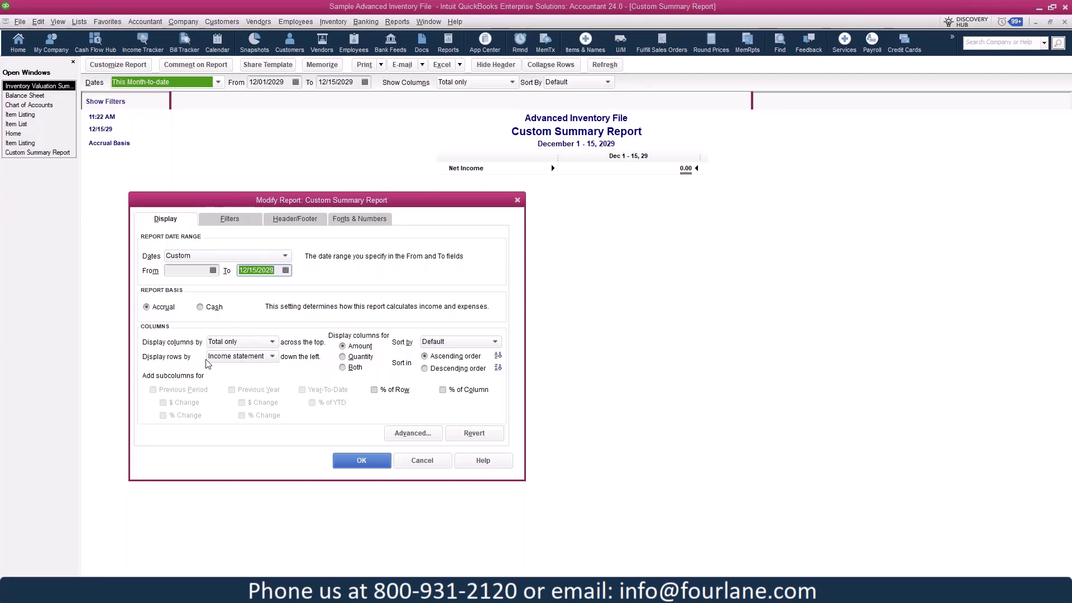
# Set the custom summary report to display rows by Item detail and columns for both amount and quantity
pyautogui.click(272, 357)
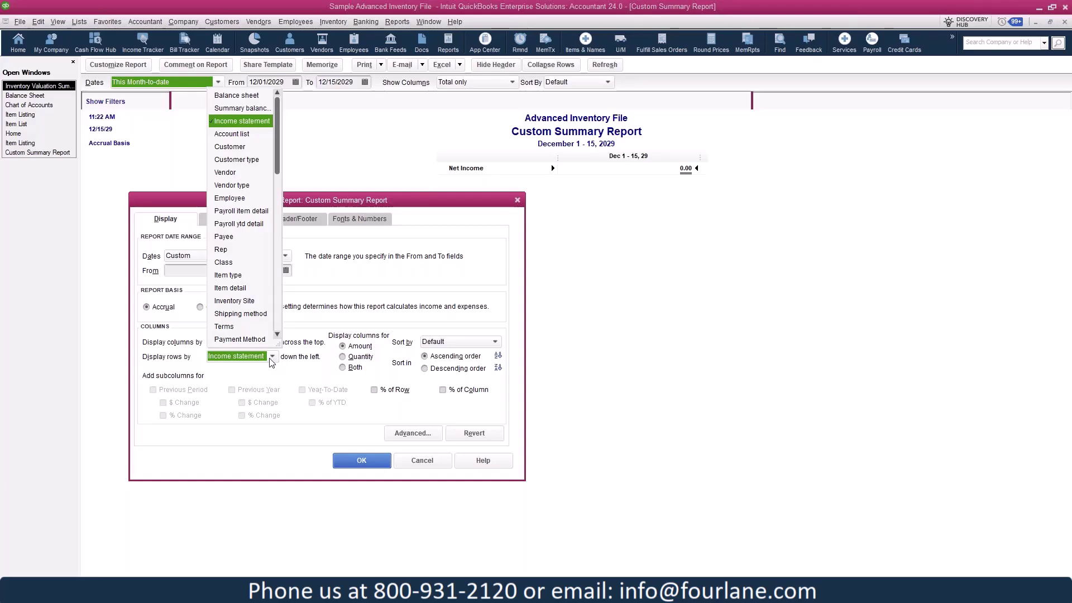
pyautogui.click(239, 288)
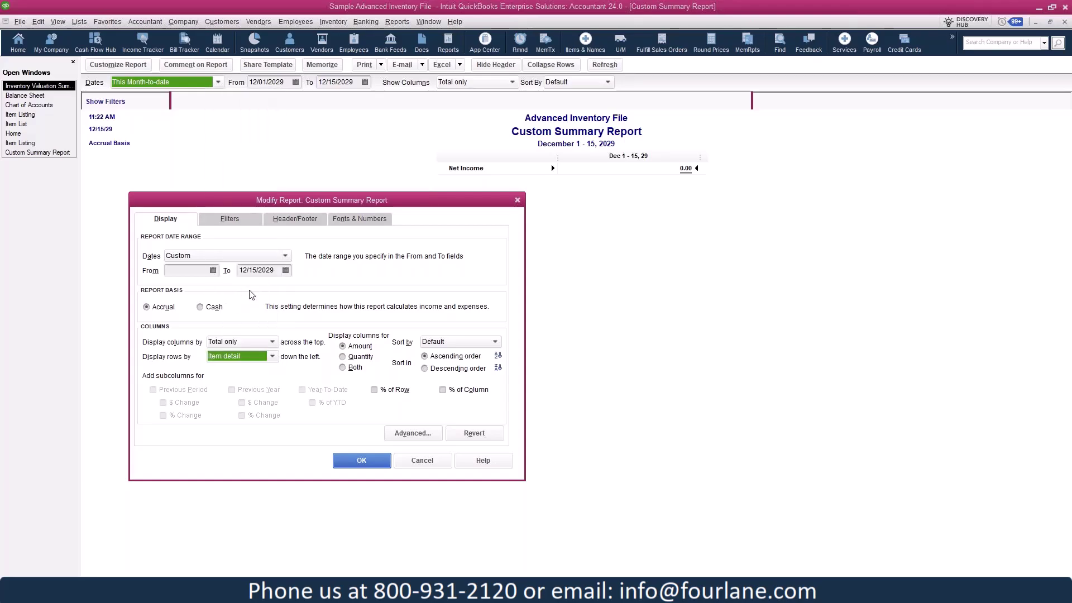
pyautogui.click(360, 370)
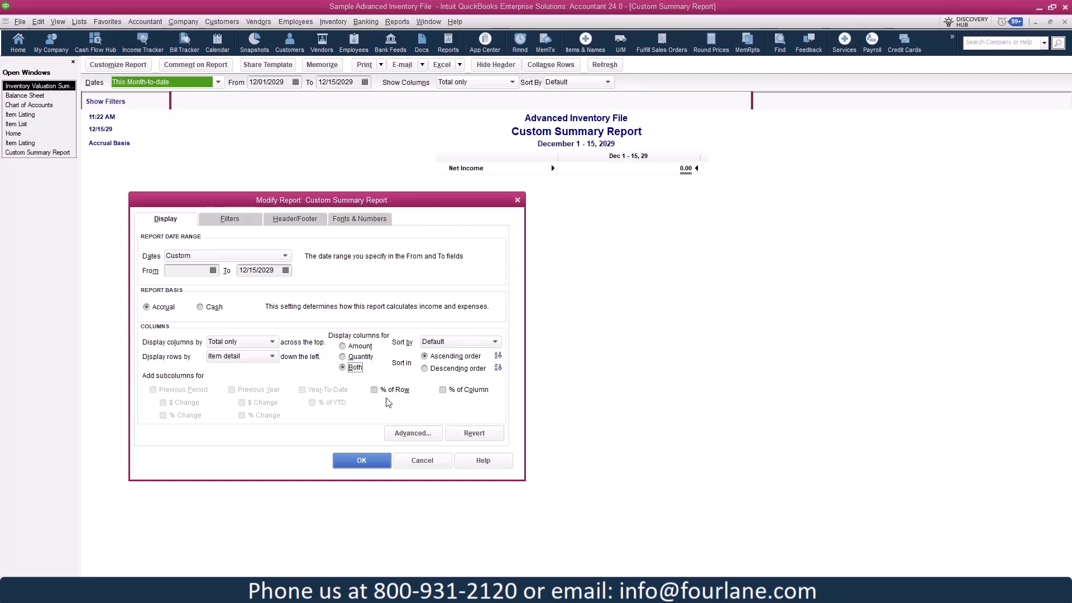
# Limit the report's displayed rows and columns to Non-zero in the advanced options
pyautogui.click(413, 432)
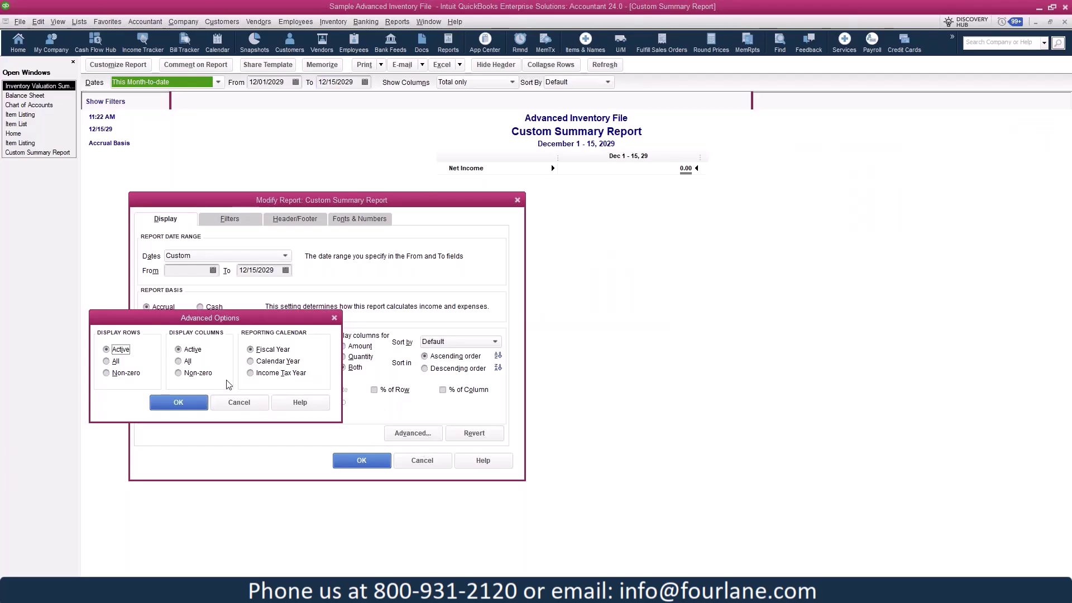
pyautogui.click(125, 374)
pyautogui.click(189, 374)
pyautogui.click(177, 403)
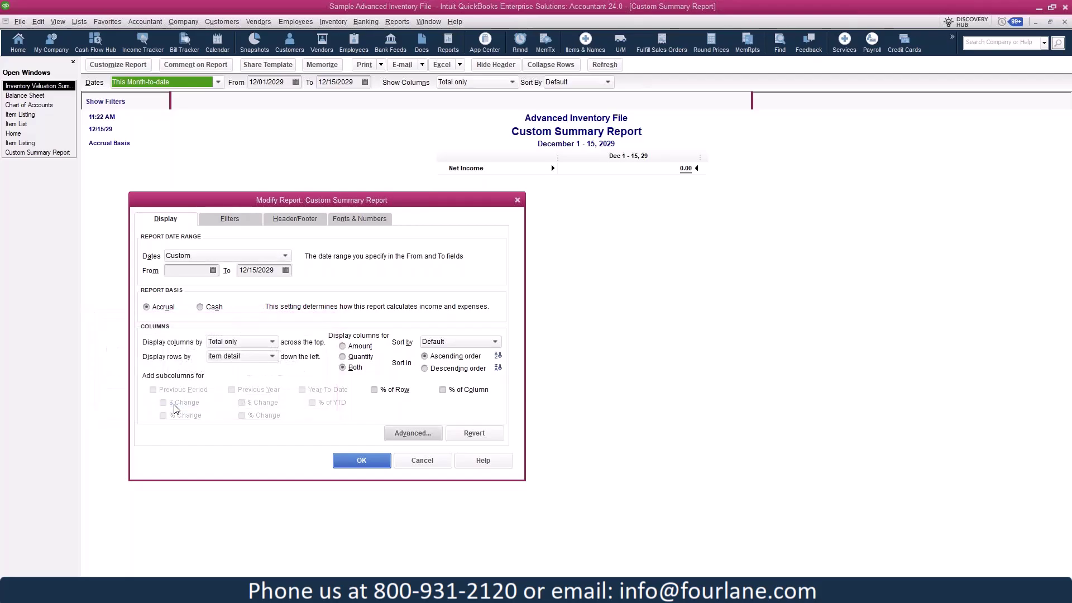
# Filter the custom summary report to accounts 1200 Inventory, 1205 Finished Goods Inventory and 1202 Materials Inventory, and run it
pyautogui.click(225, 221)
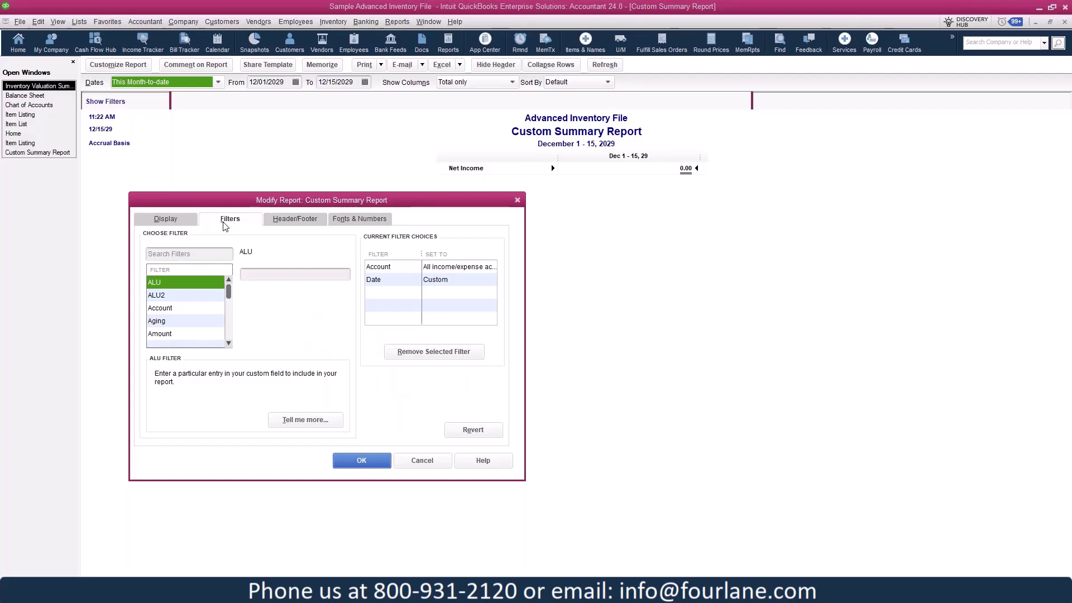
pyautogui.click(400, 271)
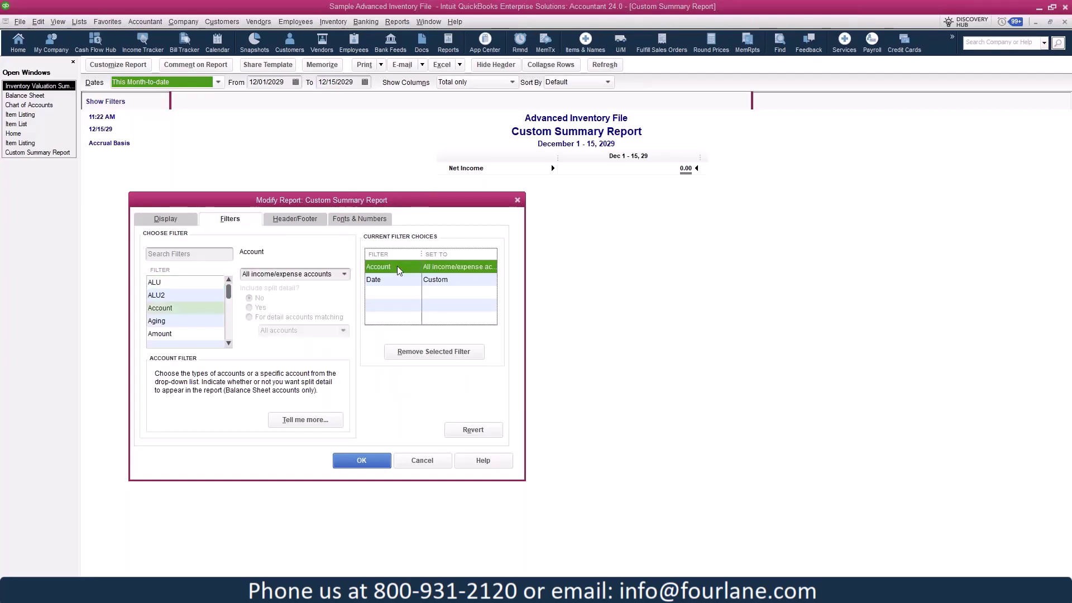
pyautogui.click(345, 274)
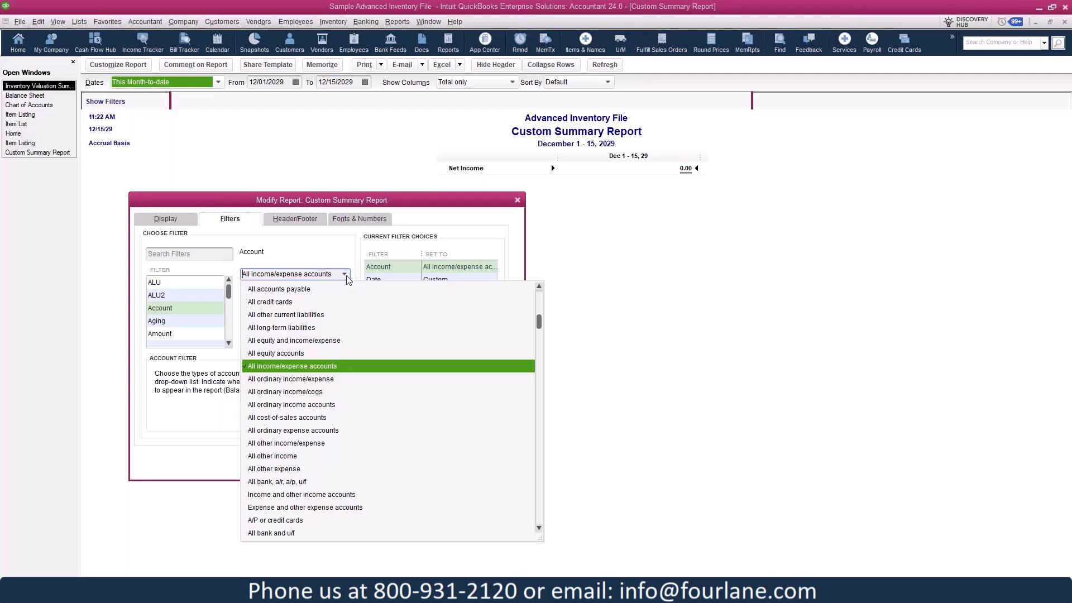
pyautogui.scroll(5, 351, 327)
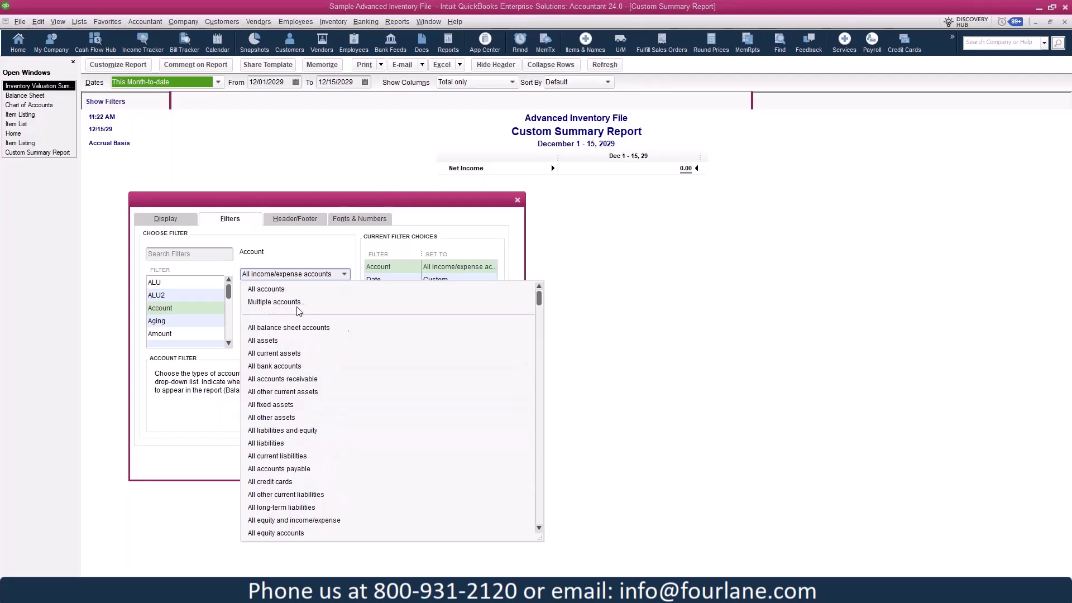
pyautogui.click(290, 305)
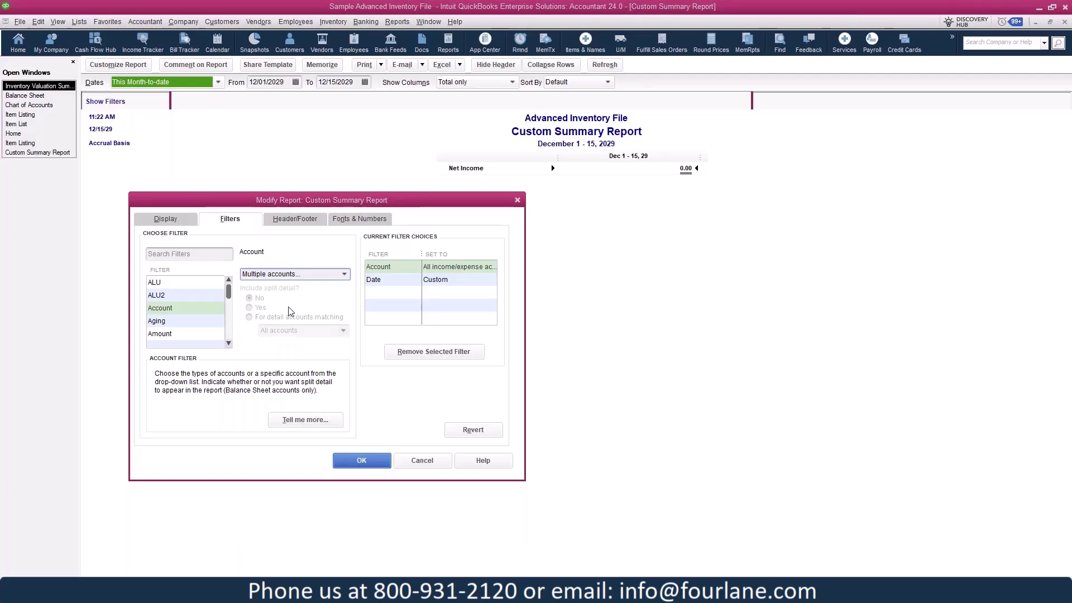
pyautogui.moveTo(1027, 149); pyautogui.dragTo(418, 149)
pyautogui.click(352, 256)
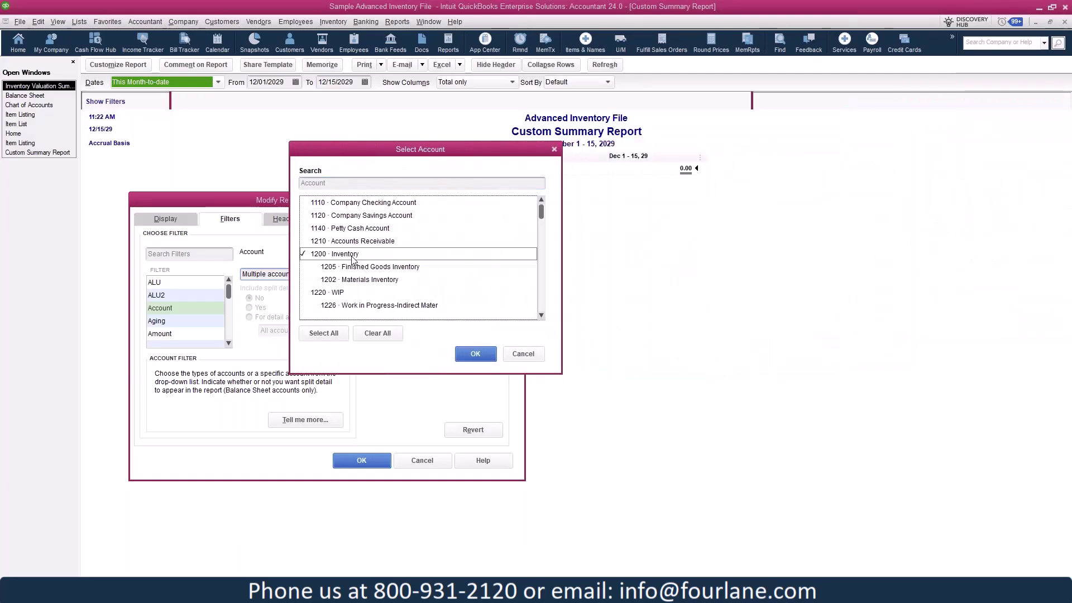
pyautogui.click(393, 269)
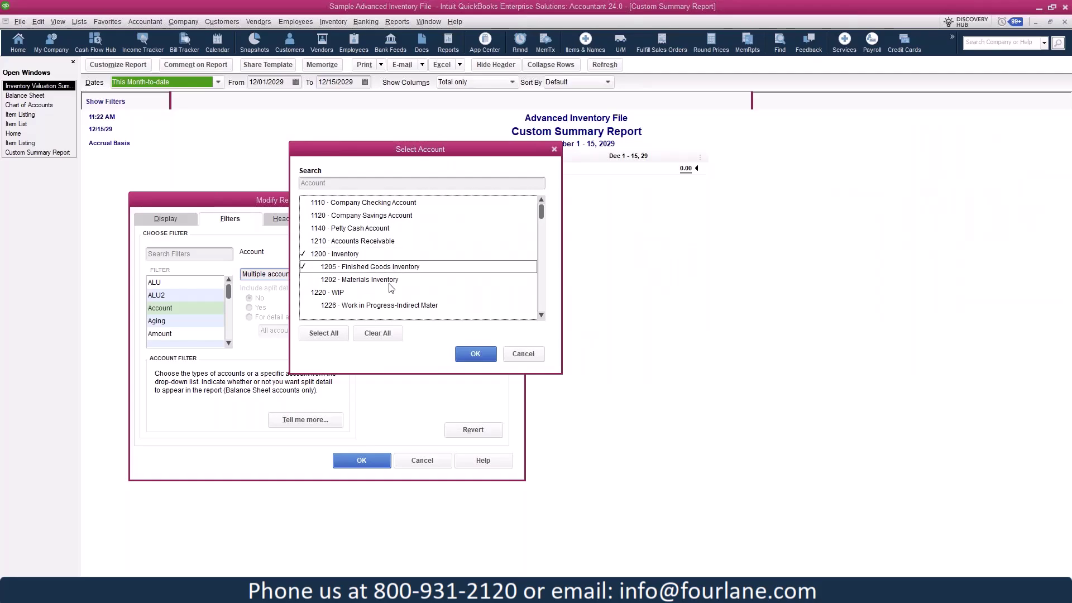
pyautogui.click(392, 285)
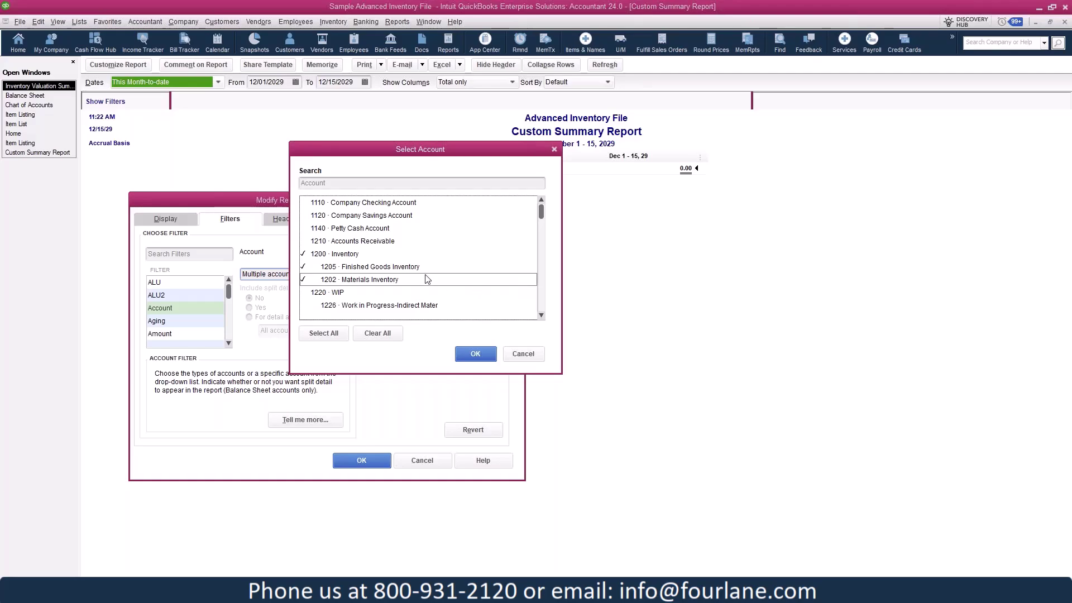
pyautogui.click(475, 354)
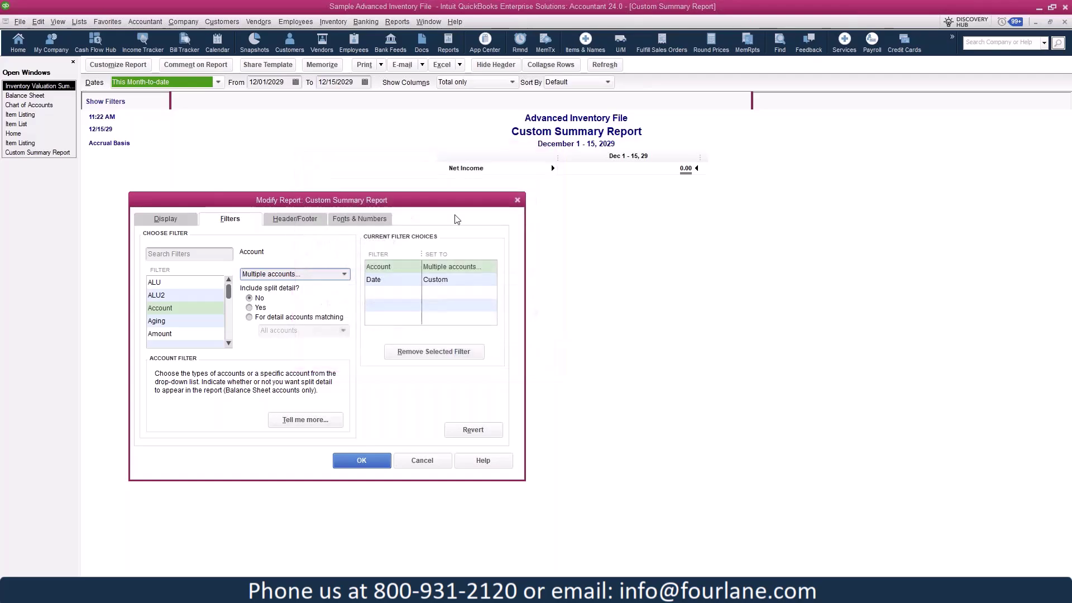
pyautogui.click(360, 460)
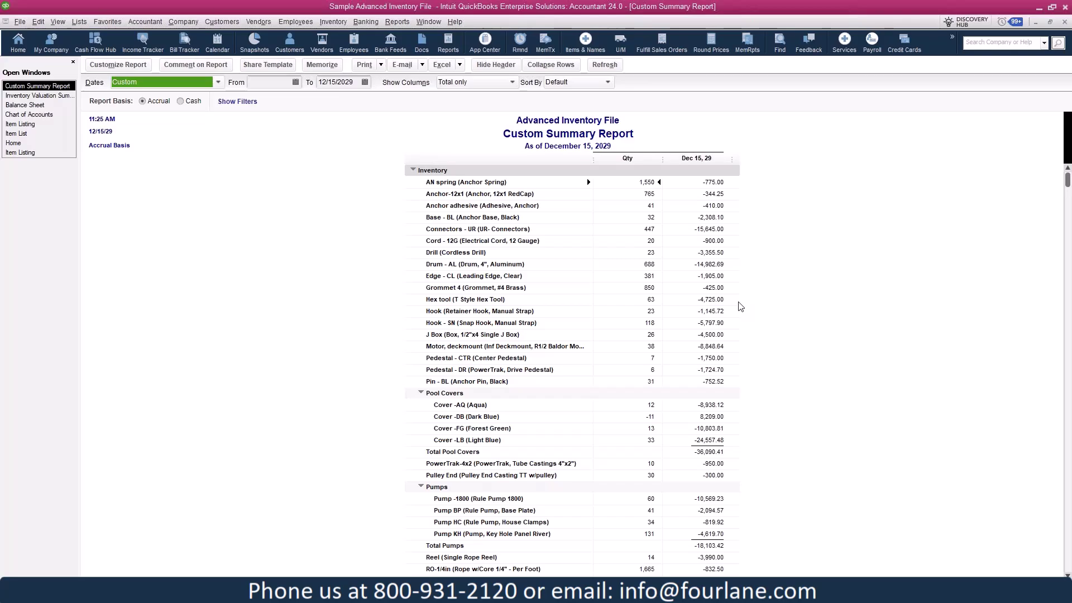
# Review the report's overall total and item-type subtotals, and open the transaction detail behind the No item amount
pyautogui.scroll(-10, 740, 307)
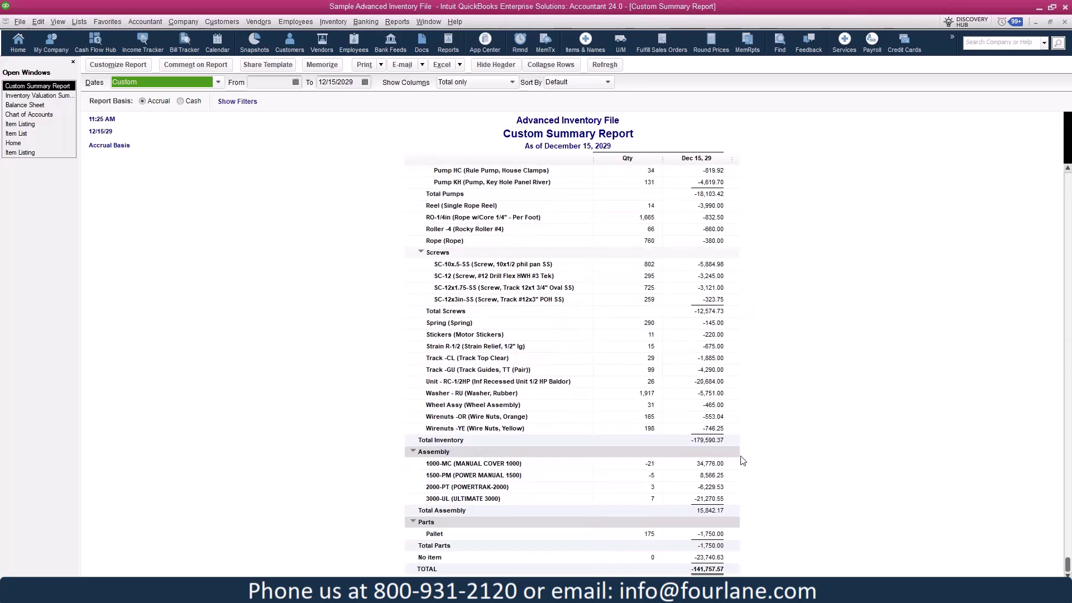
pyautogui.click(710, 570)
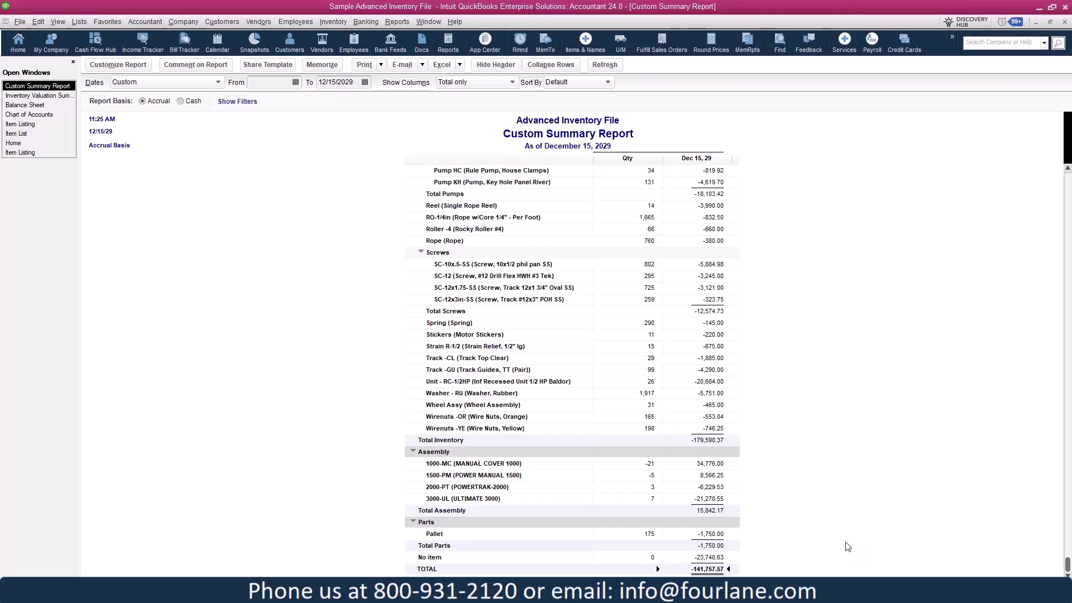
pyautogui.click(702, 441)
pyautogui.click(710, 511)
pyautogui.click(719, 534)
pyautogui.doubleClick(716, 558)
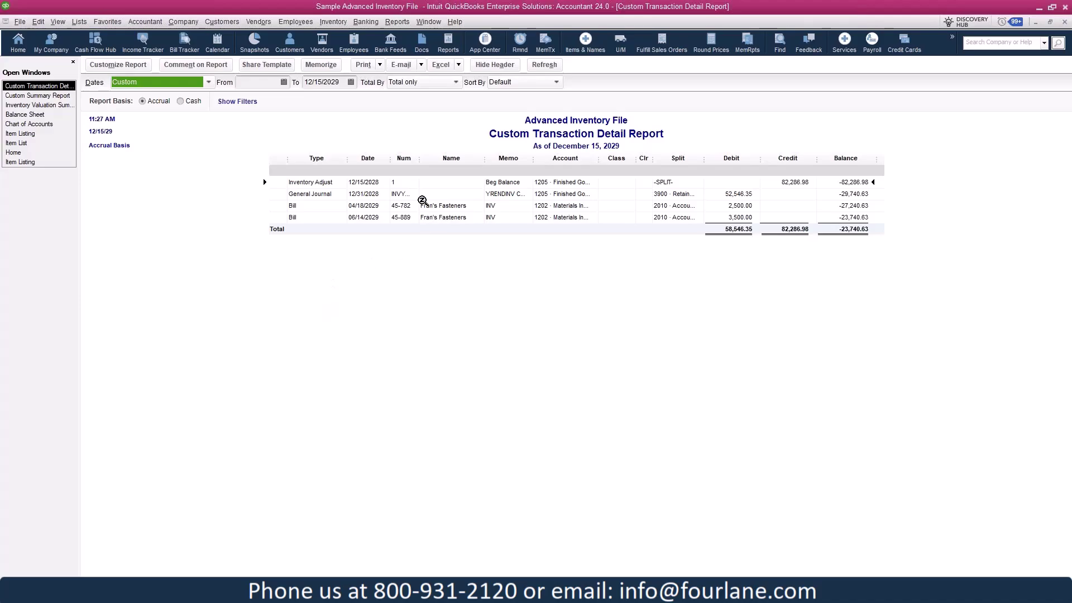
# Open the 12/15/2028 inventory adjustment and examine its transaction journal with the Account and Item columns widened
pyautogui.doubleClick(367, 184)
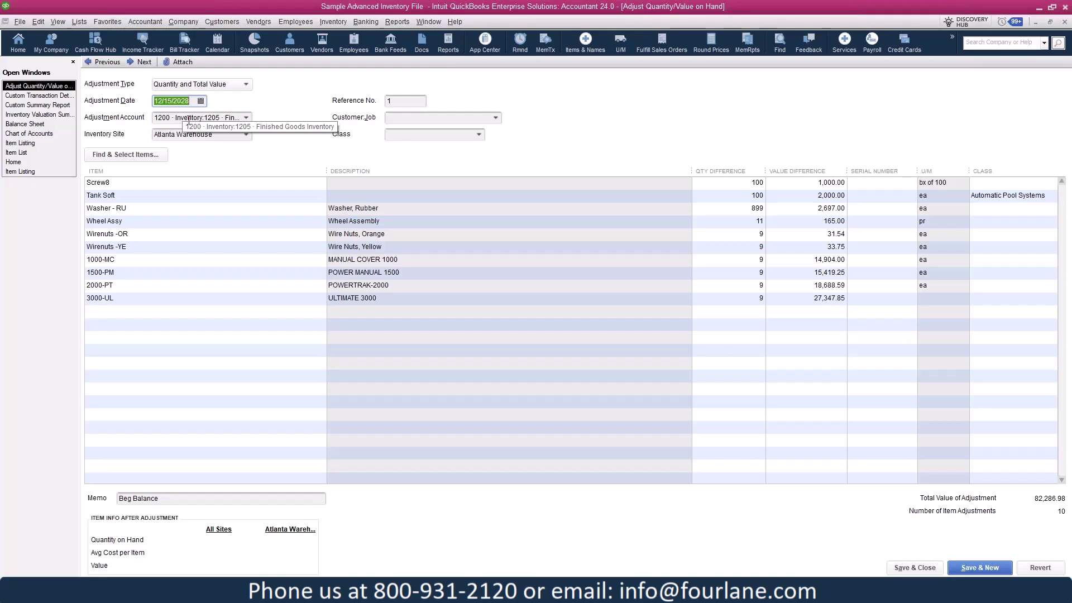
pyautogui.click(400, 21)
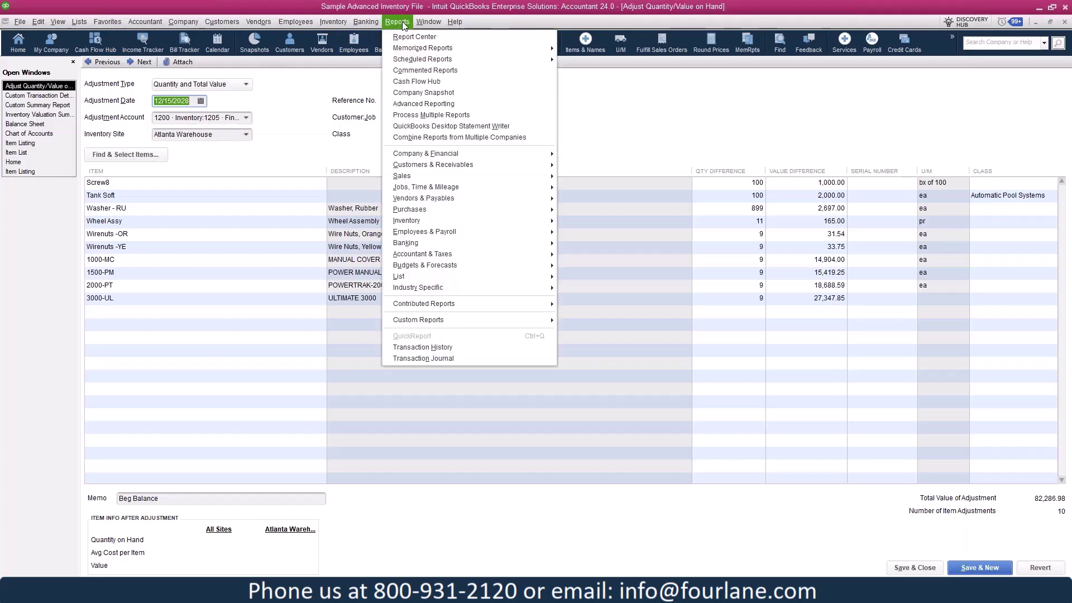
pyautogui.click(444, 357)
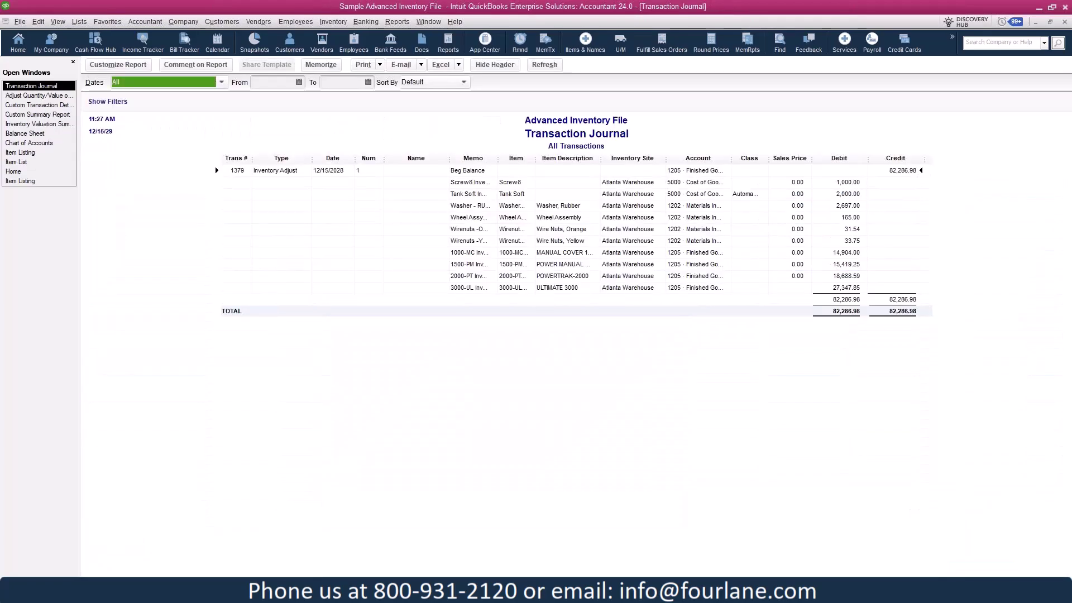
pyautogui.click(749, 159)
pyautogui.moveTo(784, 160); pyautogui.dragTo(805, 216)
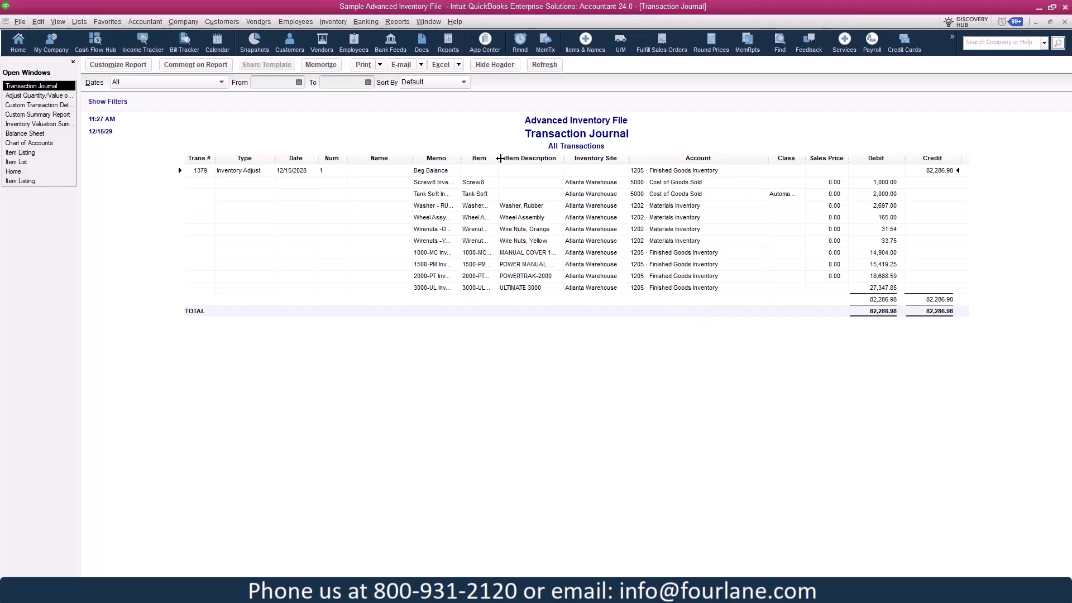
pyautogui.moveTo(541, 160); pyautogui.dragTo(544, 160)
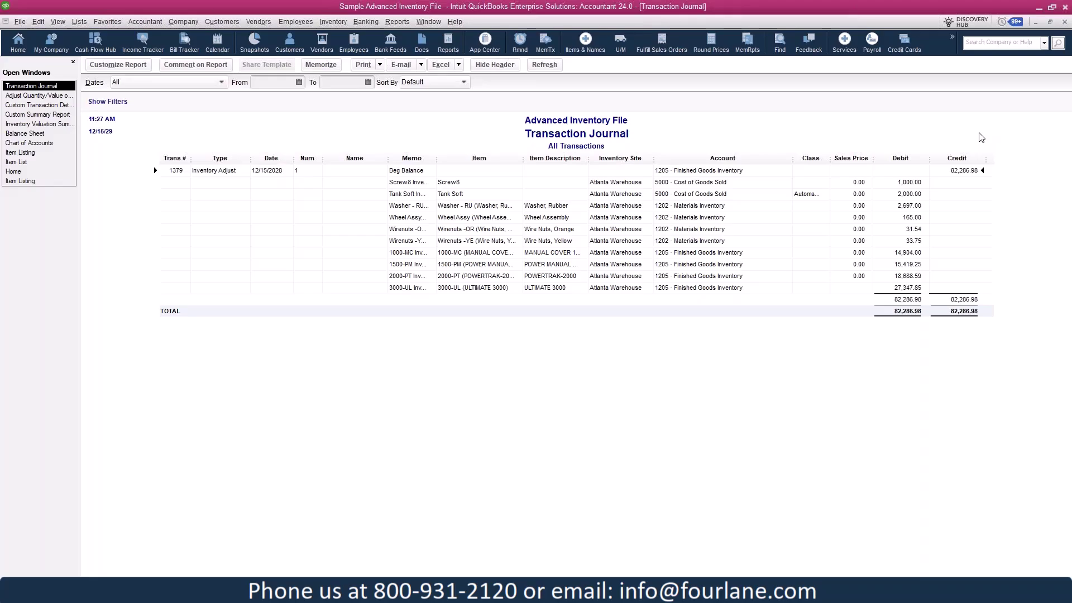
pyautogui.press('Escape')
# Change the inventory adjustment's adjustment account to 6999 Inventory Overages/Shortages and save the adjustment
pyautogui.click(248, 118)
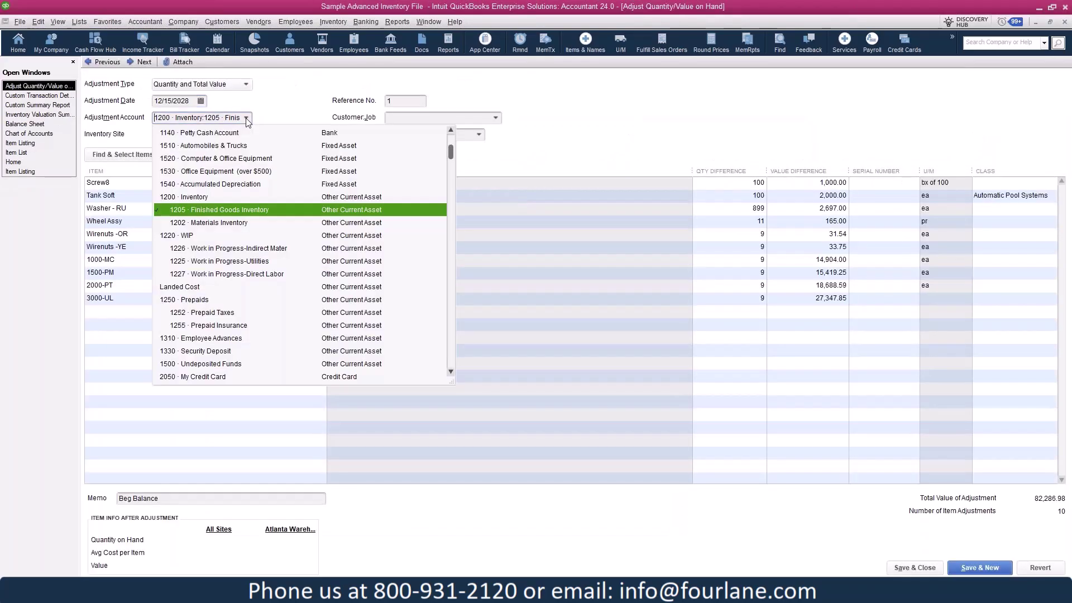
pyautogui.scroll(-6, 268, 229)
pyautogui.scroll(-4, 267, 229)
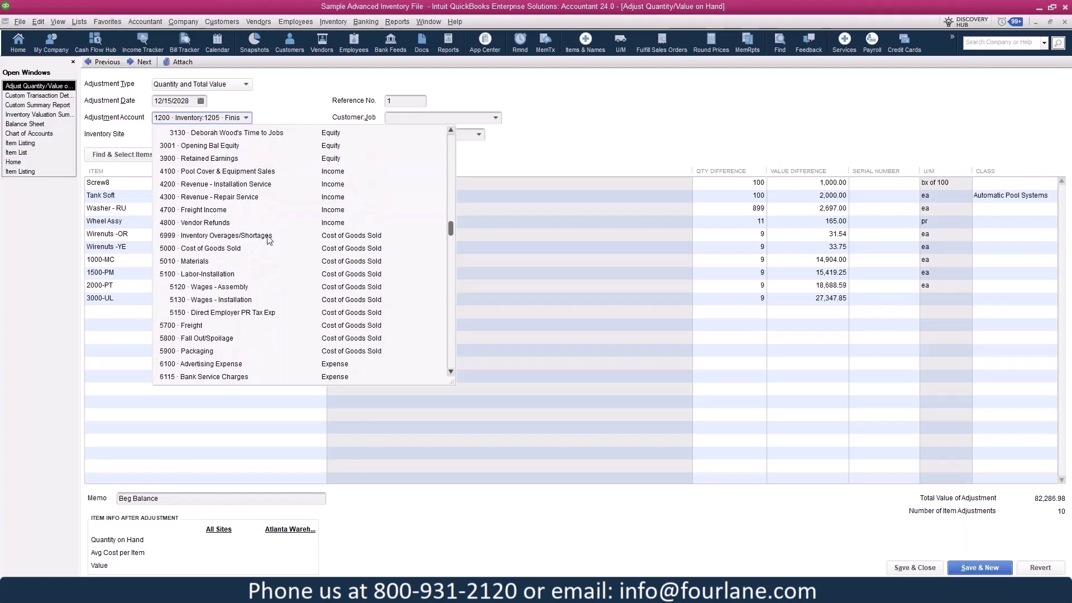
pyautogui.click(268, 240)
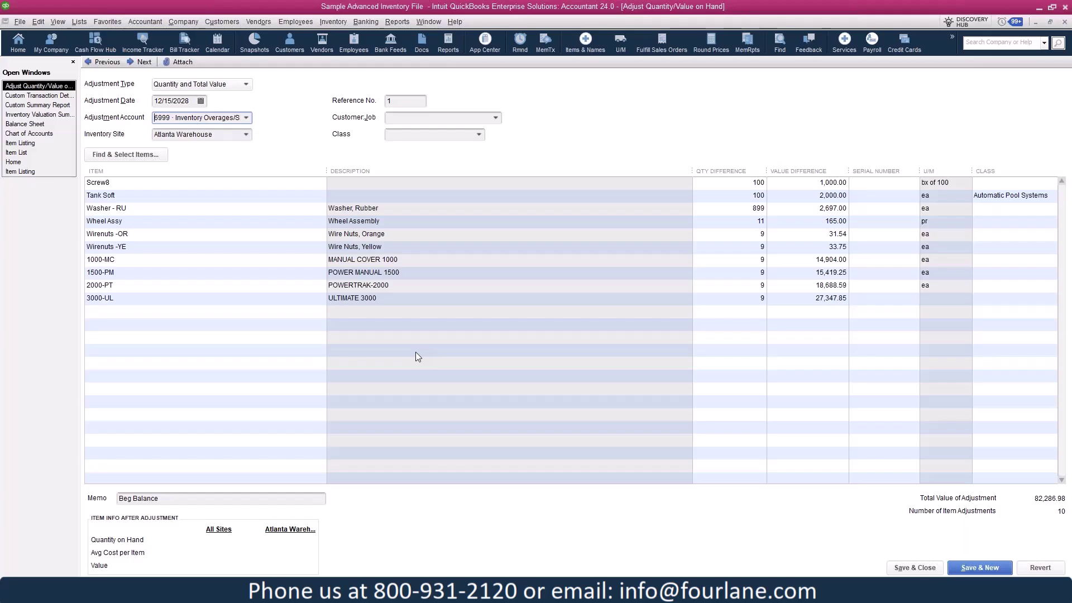
pyautogui.click(915, 568)
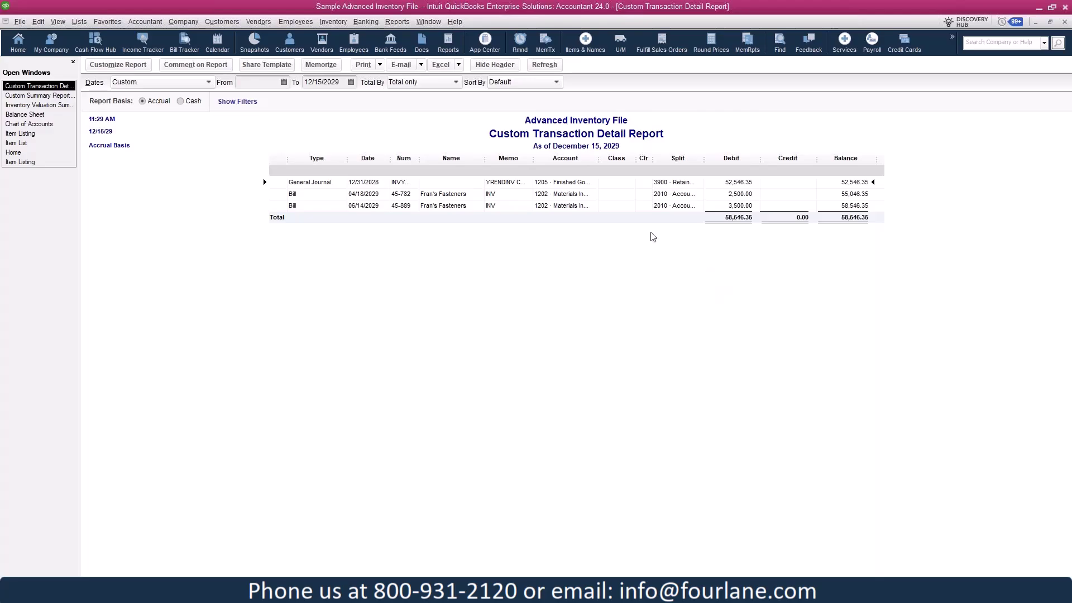
# Open the 12/31/2028 INVYREND general journal entry and save a reversing entry for it dated 01/01/2029
pyautogui.doubleClick(579, 182)
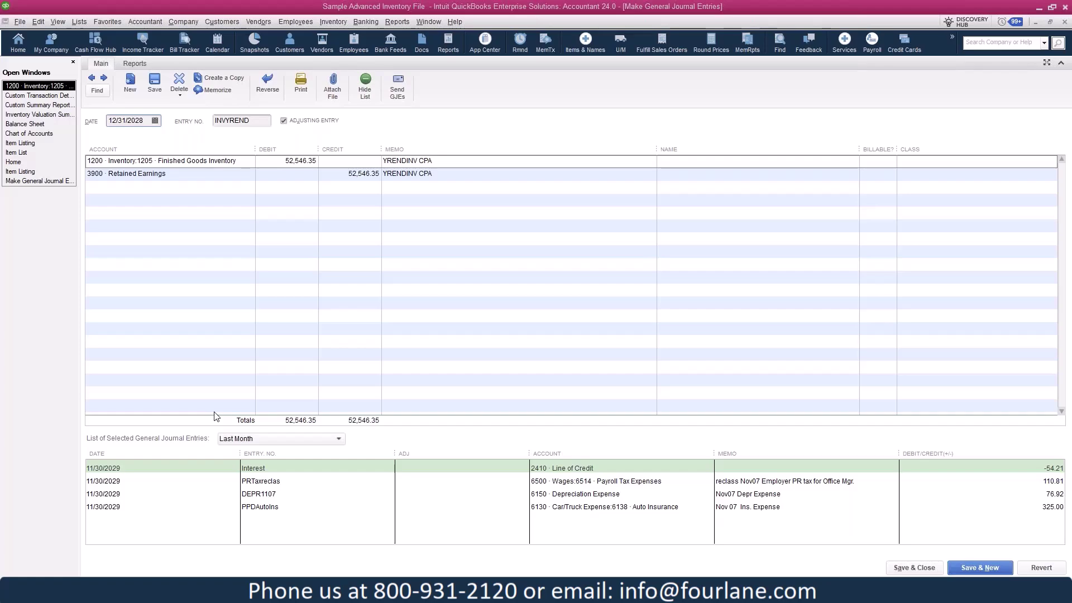
pyautogui.click(1029, 444)
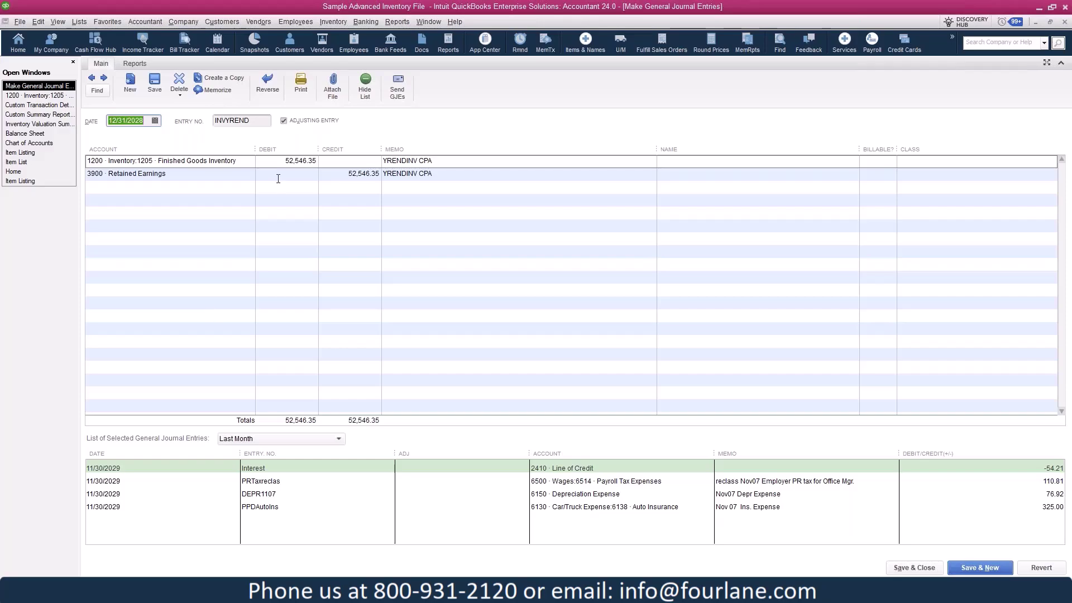
pyautogui.click(267, 82)
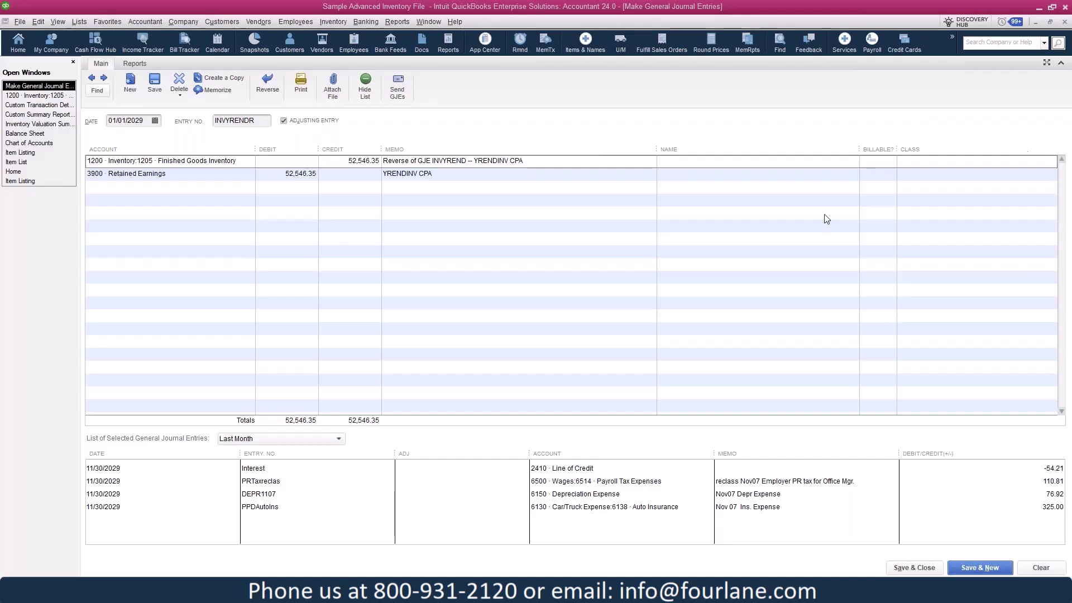
pyautogui.click(914, 567)
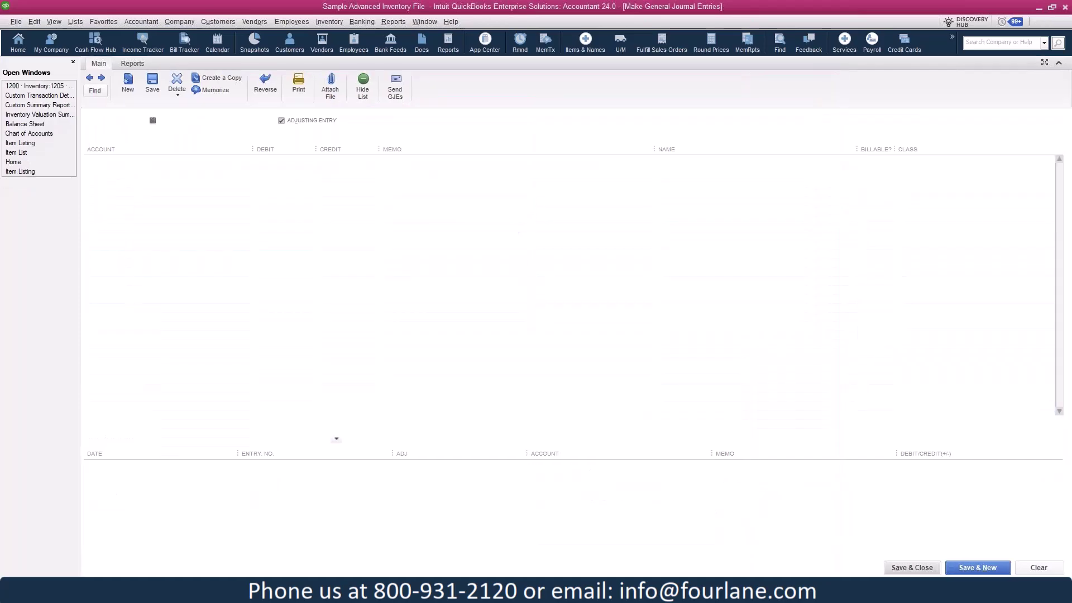
pyautogui.press('Escape')
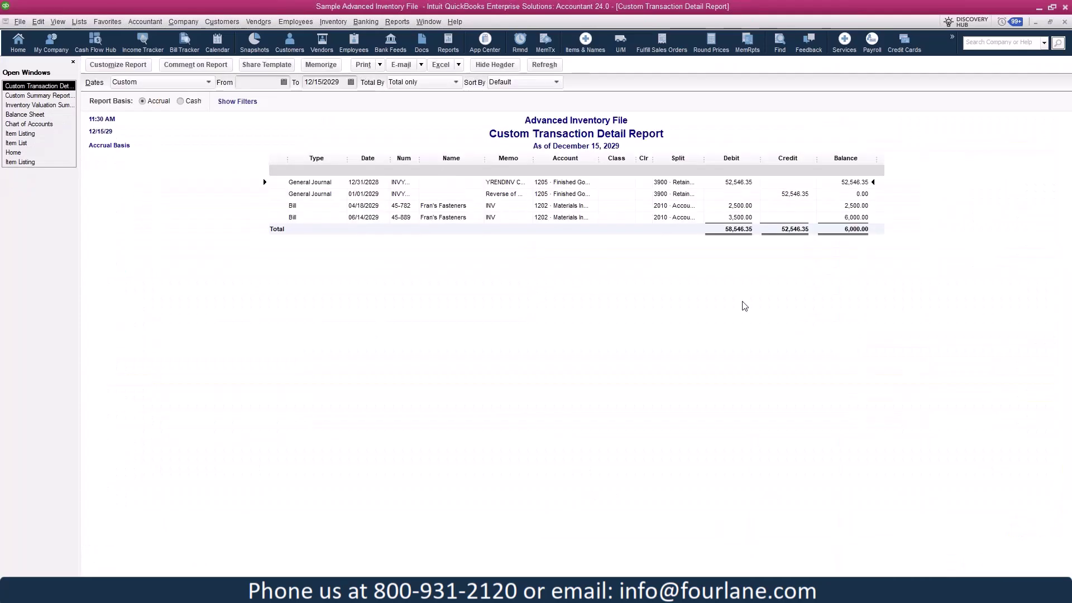
# Change the expense account on the 04/18/2029 Fran's Fasteners bill to 5010 Materials and save the bill
pyautogui.click(454, 209)
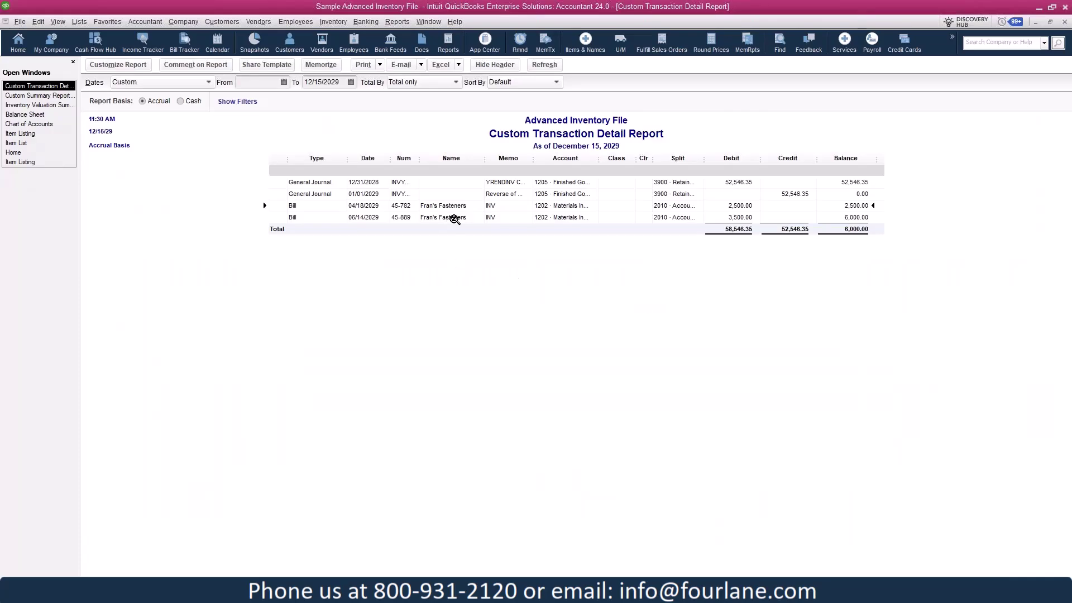
pyautogui.doubleClick(442, 207)
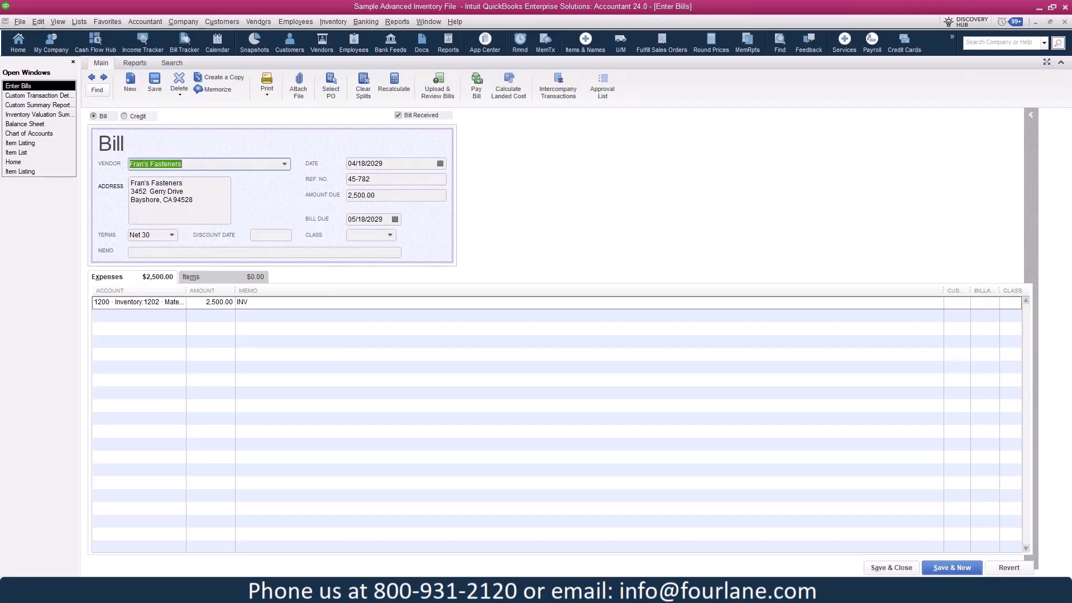
pyautogui.moveTo(187, 290); pyautogui.dragTo(345, 291)
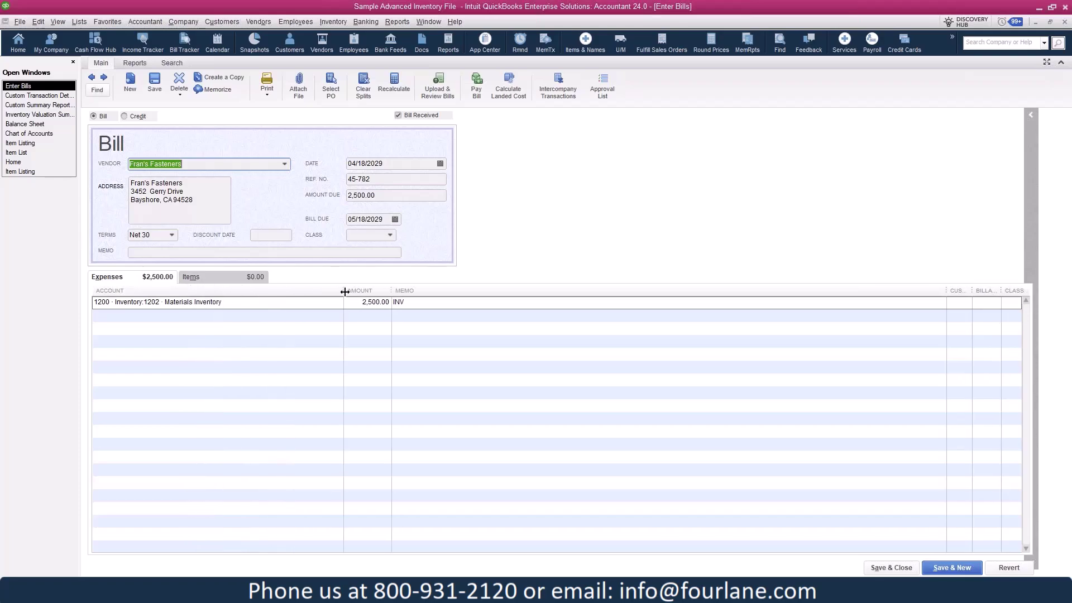
pyautogui.click(302, 302)
pyautogui.click(338, 303)
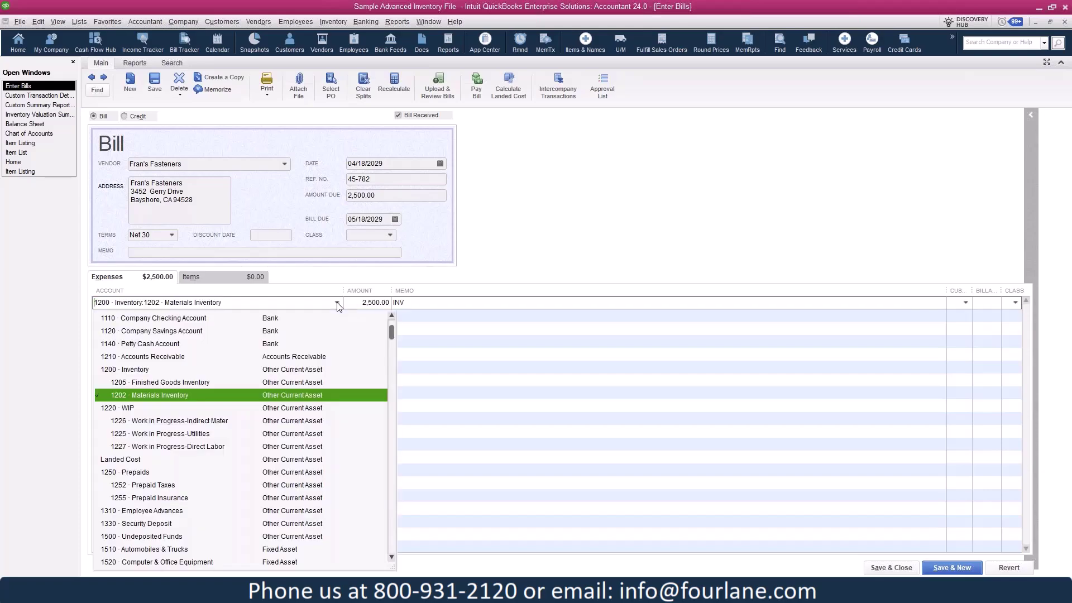
pyautogui.scroll(-8, 213, 447)
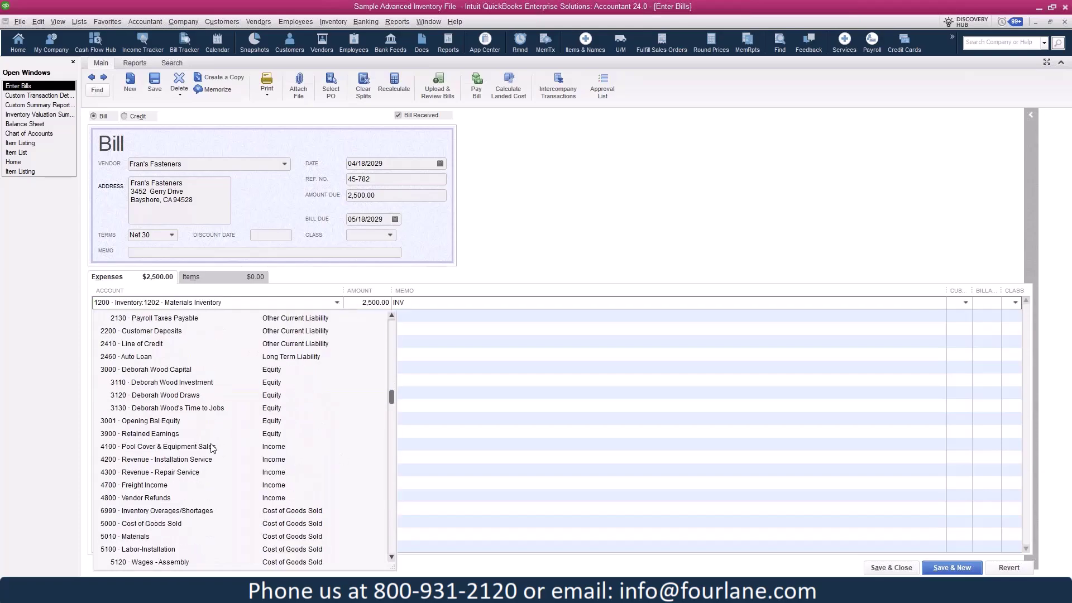
pyautogui.scroll(-3, 213, 448)
pyautogui.click(148, 422)
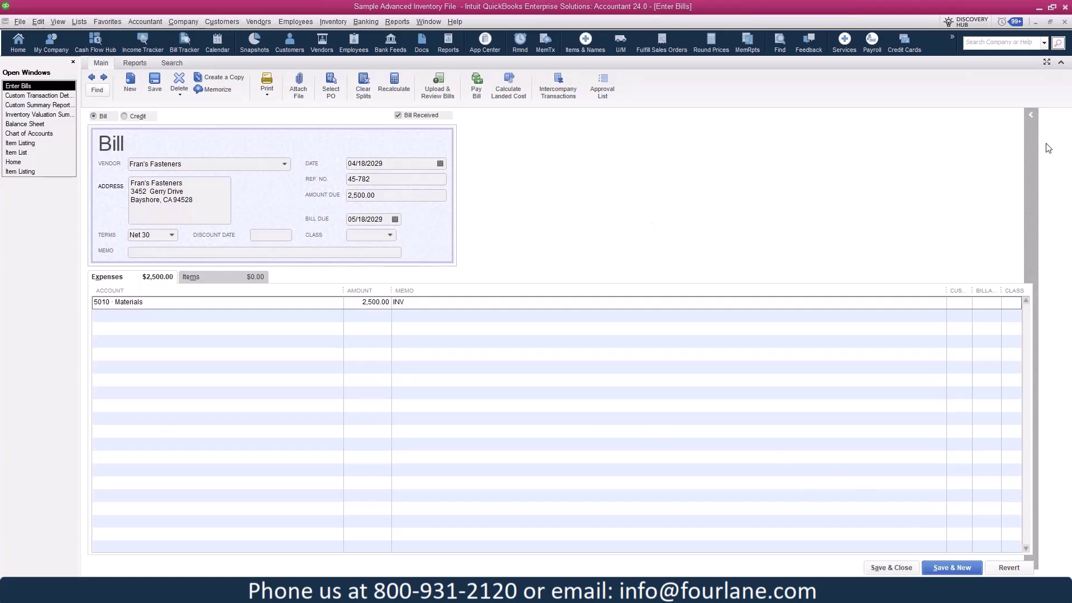
pyautogui.hotkey('alt', 'a')
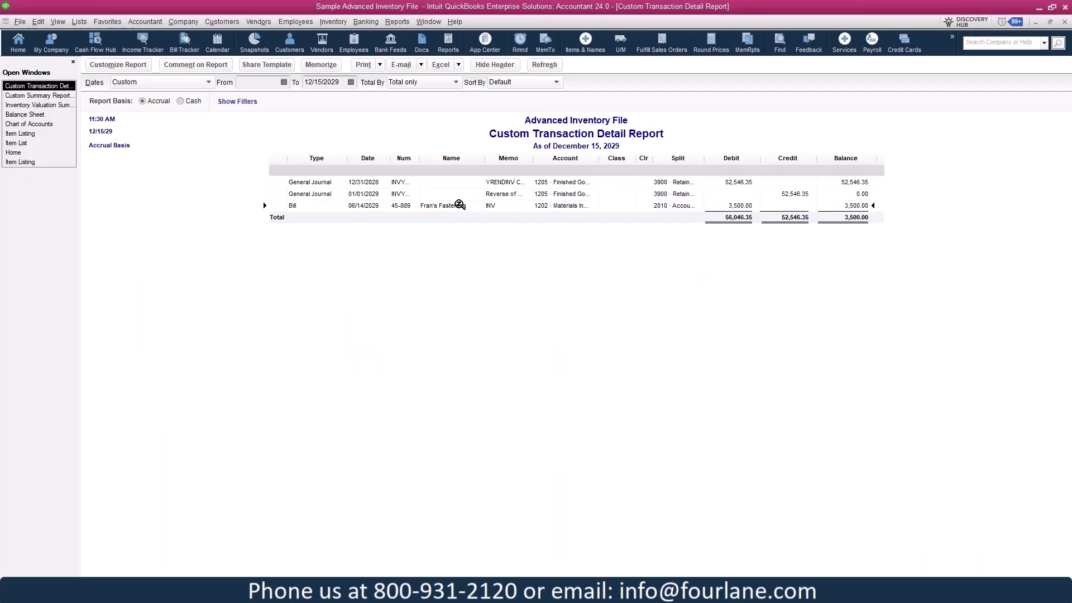
# Change the expense account on the 06/14/2029 Fran's Fasteners bill to 5010 Materials, save it, and close the transaction detail report
pyautogui.doubleClick(455, 206)
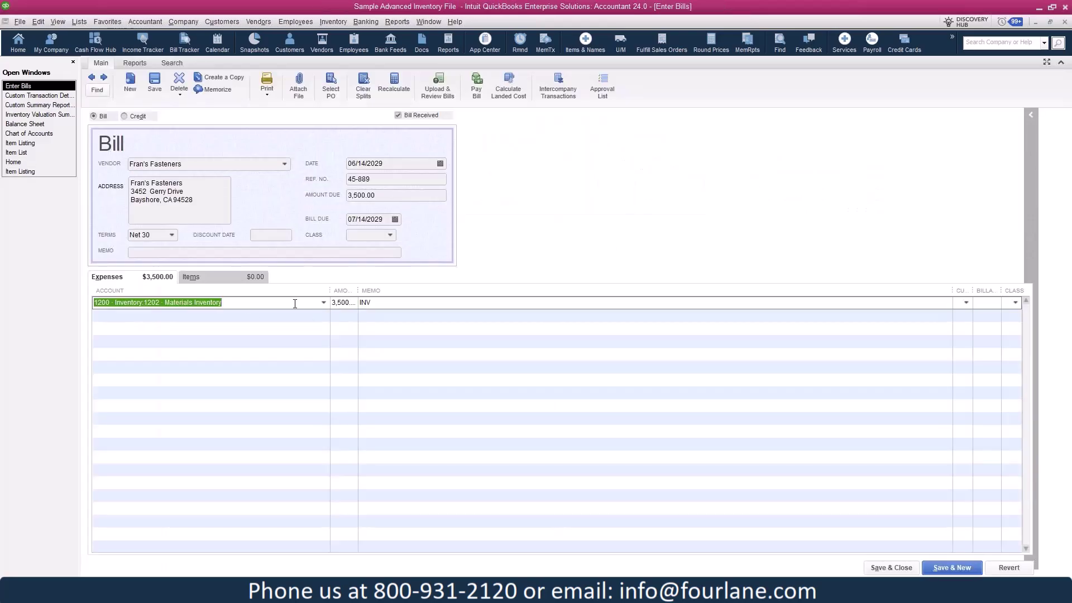
pyautogui.click(323, 302)
pyautogui.scroll(-4, 234, 452)
pyautogui.scroll(-7, 234, 453)
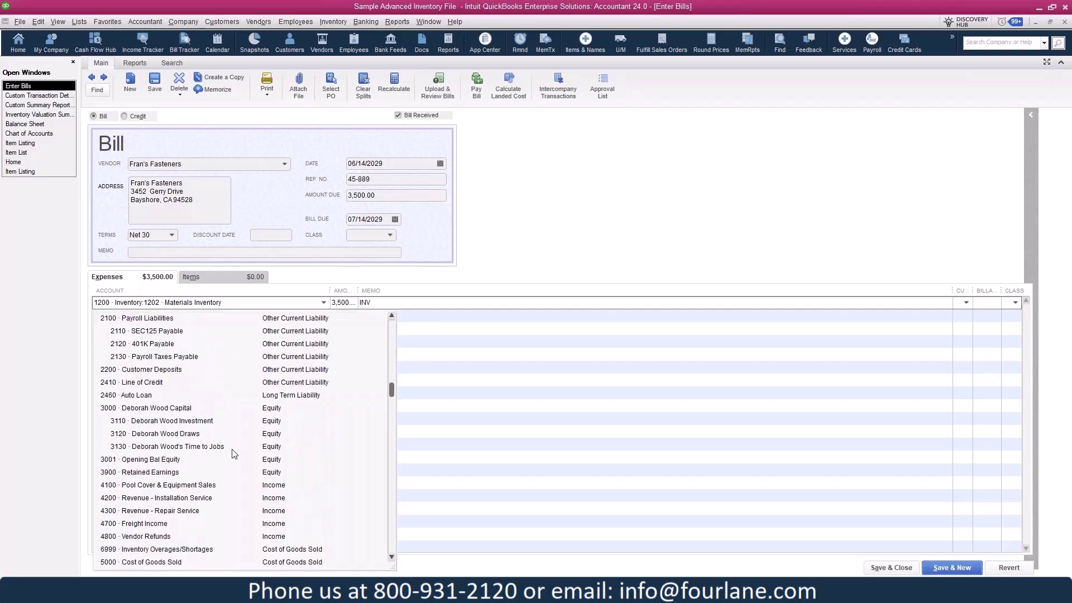
pyautogui.click(135, 459)
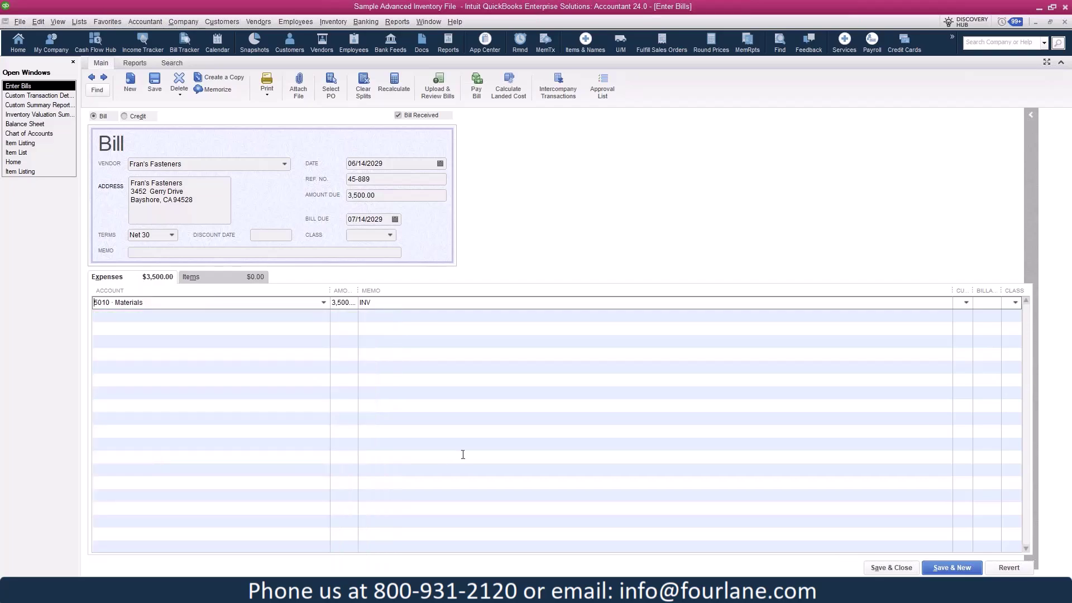
pyautogui.click(889, 567)
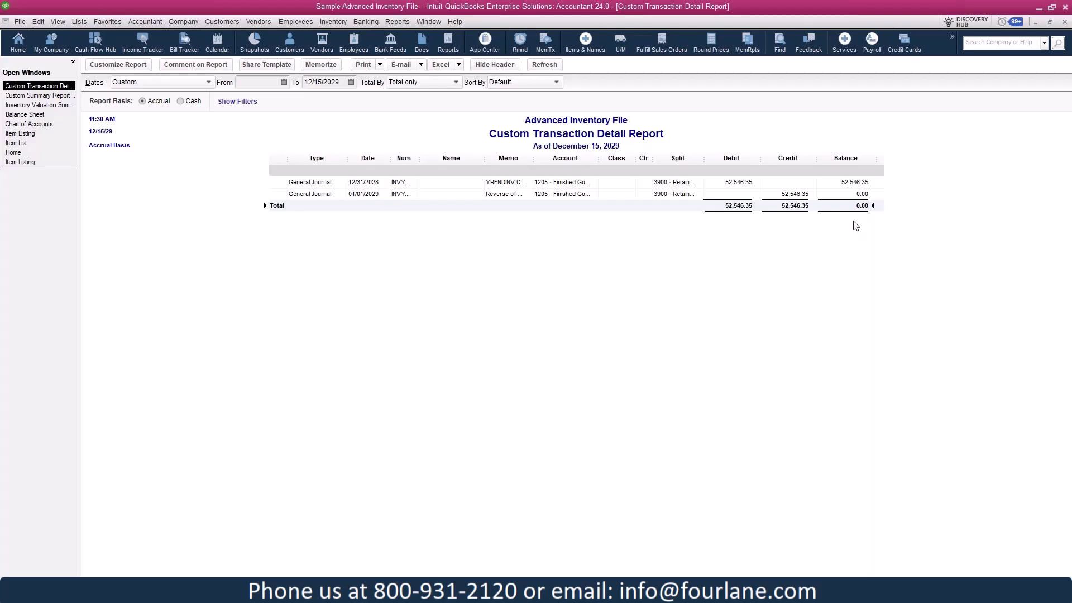
pyautogui.press('Escape')
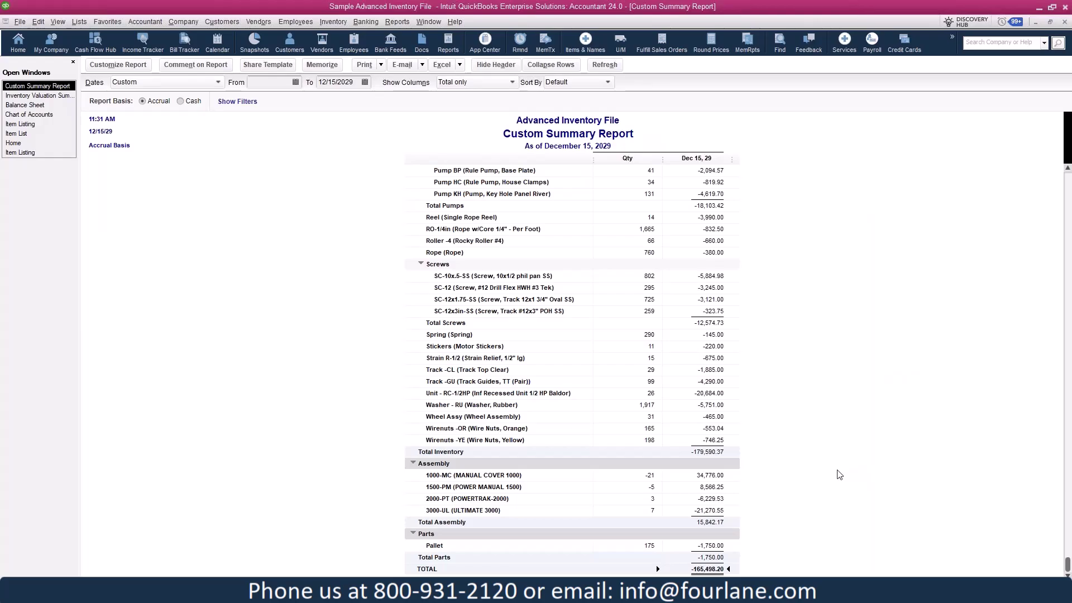
# Open the Pallet transactions from the summary report, and change the Pallet item's account to 5010 Materials in the item list
pyautogui.doubleClick(711, 546)
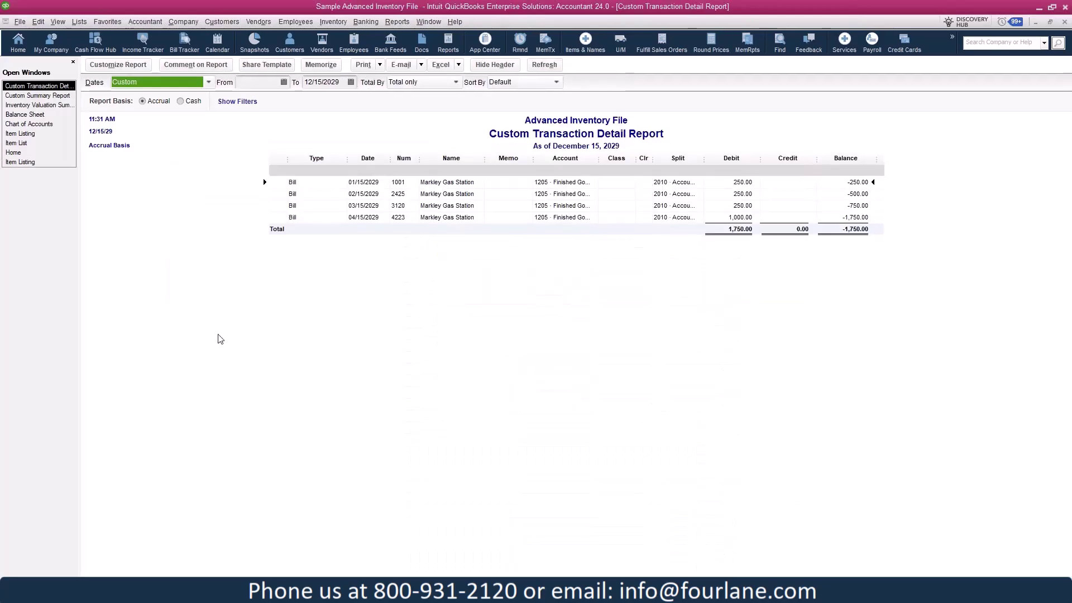
pyautogui.click(23, 143)
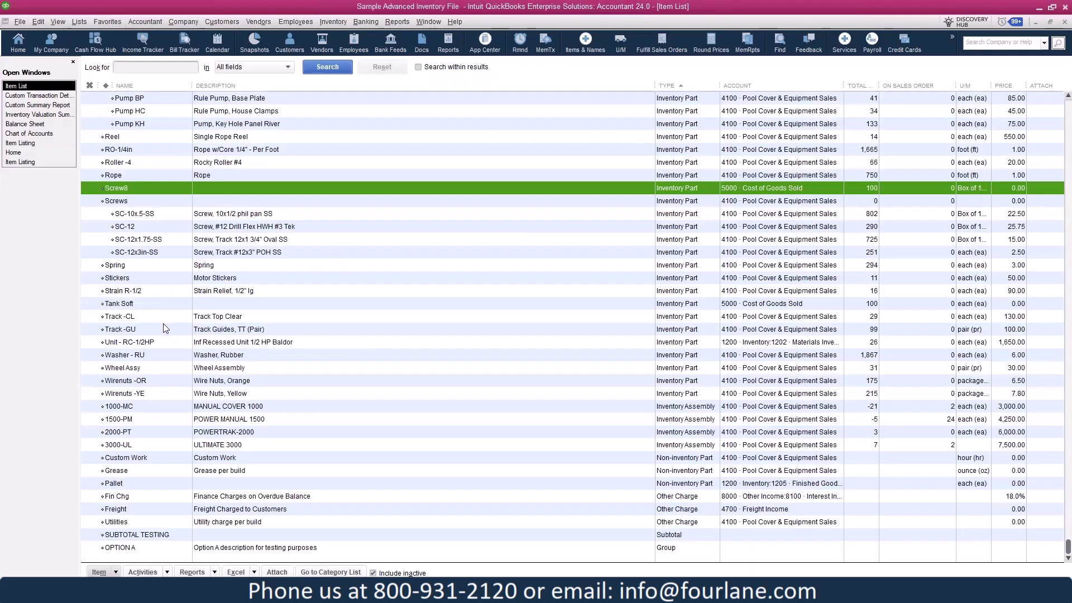
pyautogui.doubleClick(146, 484)
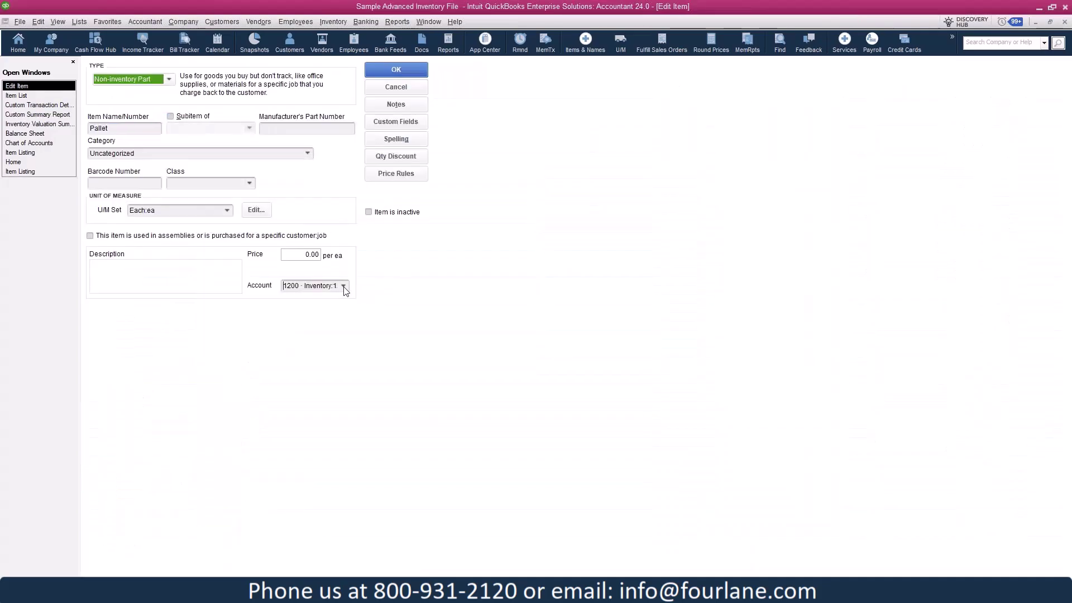
pyautogui.click(343, 286)
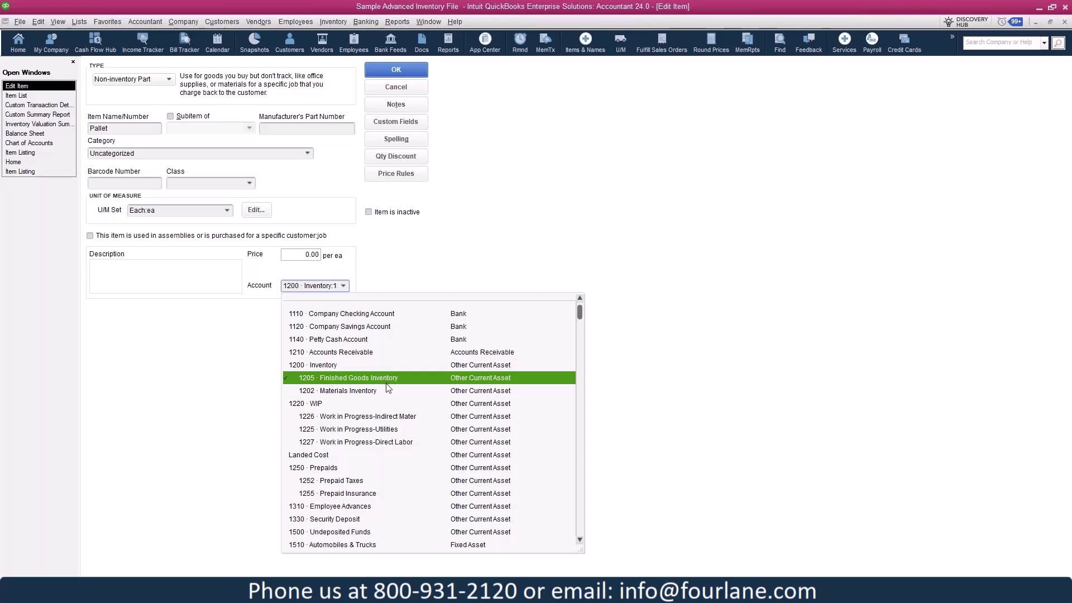
pyautogui.scroll(-3, 388, 385)
pyautogui.scroll(-8, 388, 385)
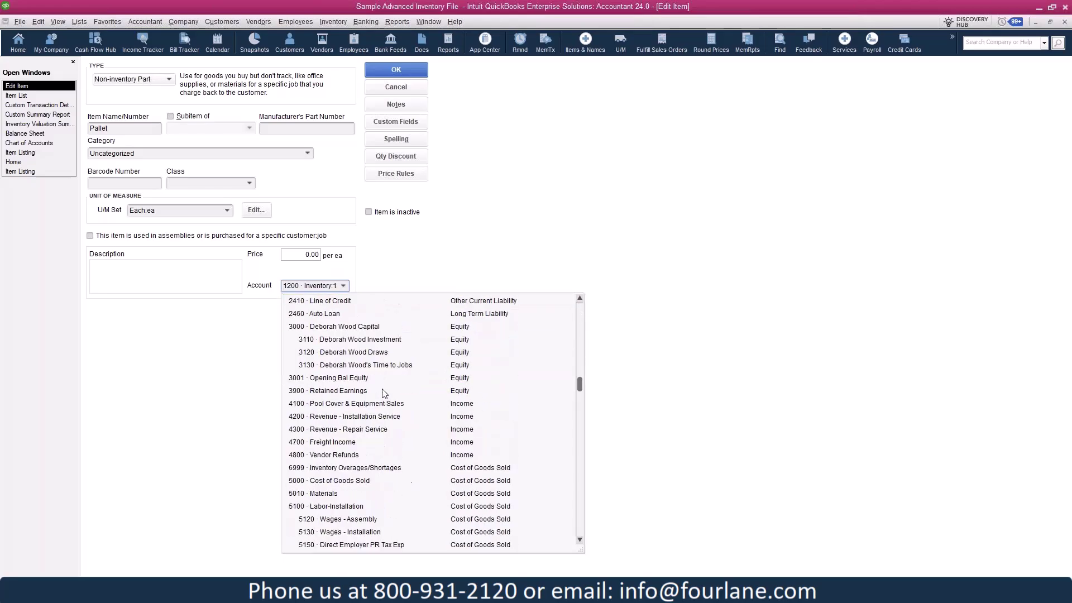
pyautogui.click(338, 494)
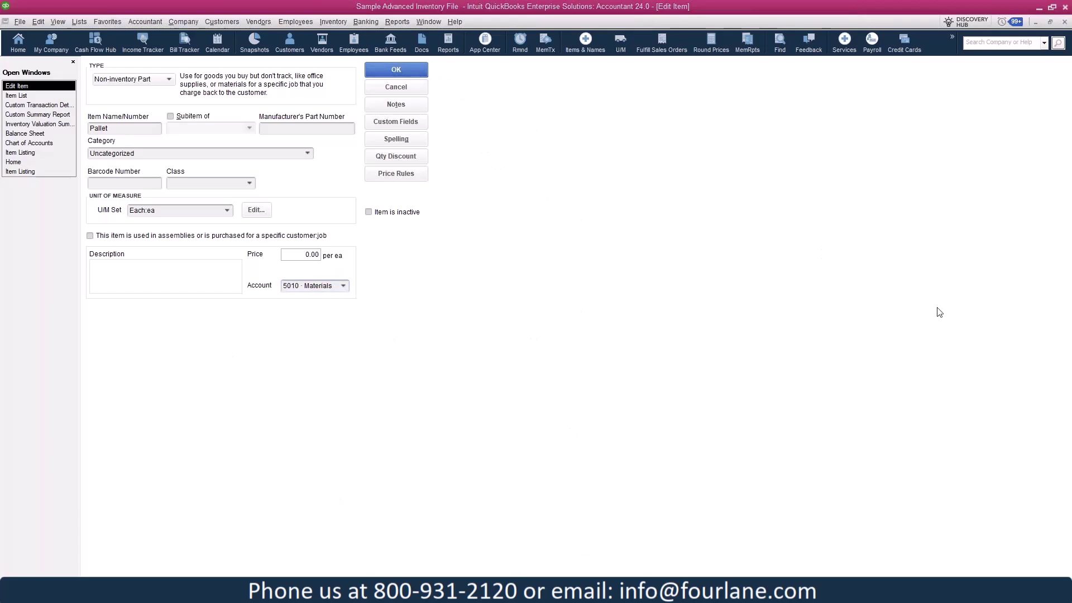
pyautogui.press('Return')
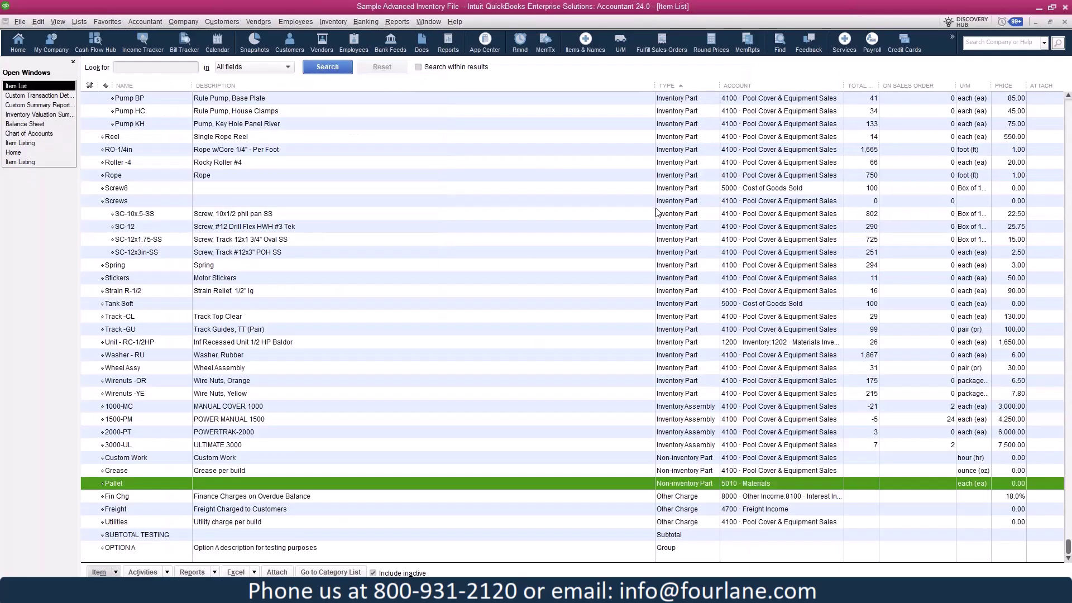
# Close the outdated transaction detail report and review the updated custom summary report
pyautogui.click(33, 95)
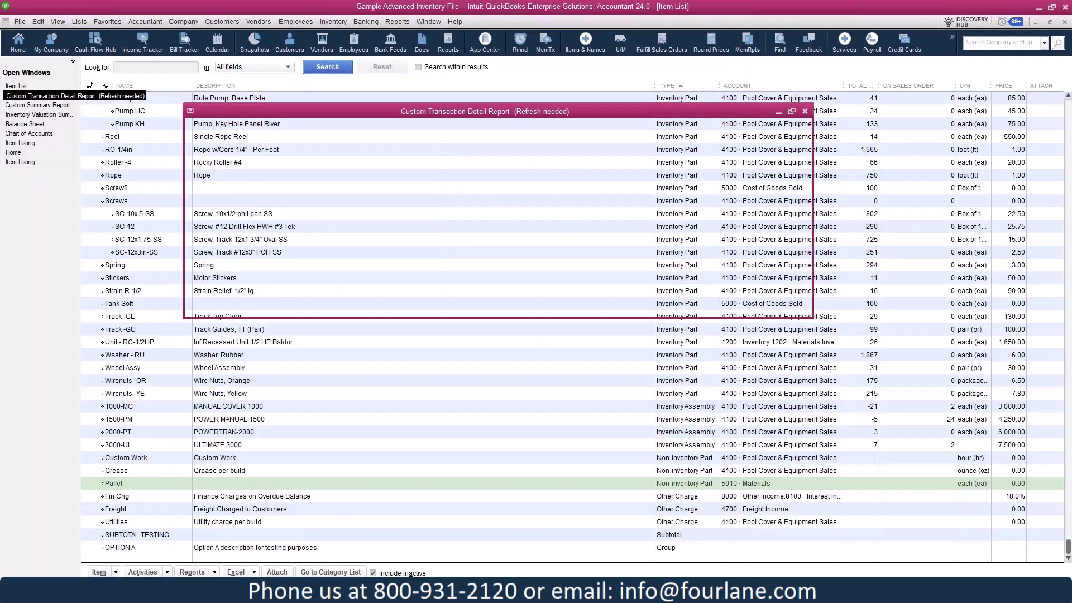
pyautogui.hotkey('ctrl', 'Tab')
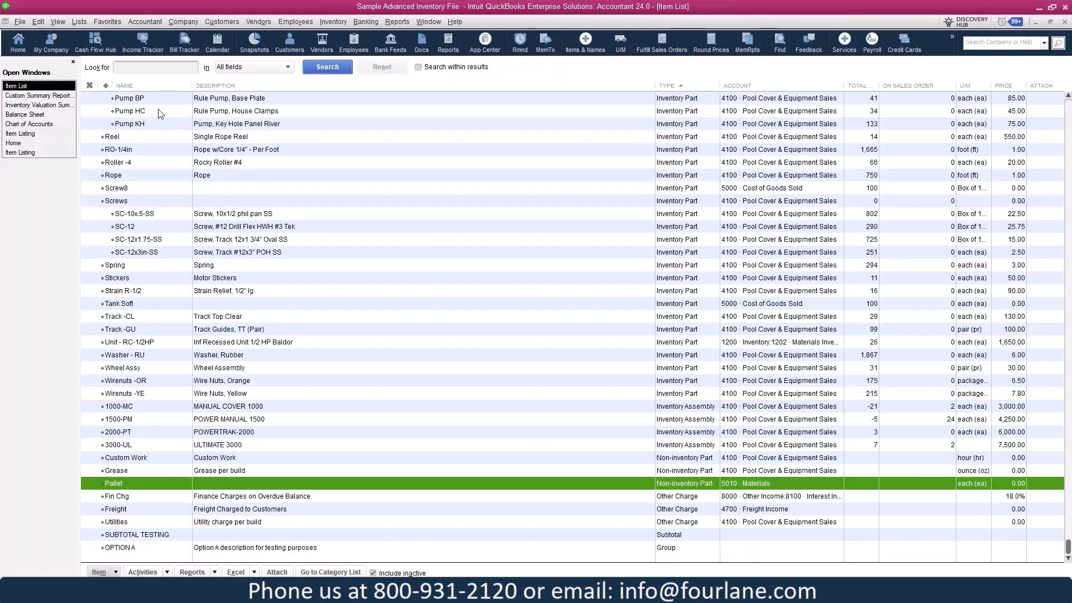
pyautogui.click(36, 95)
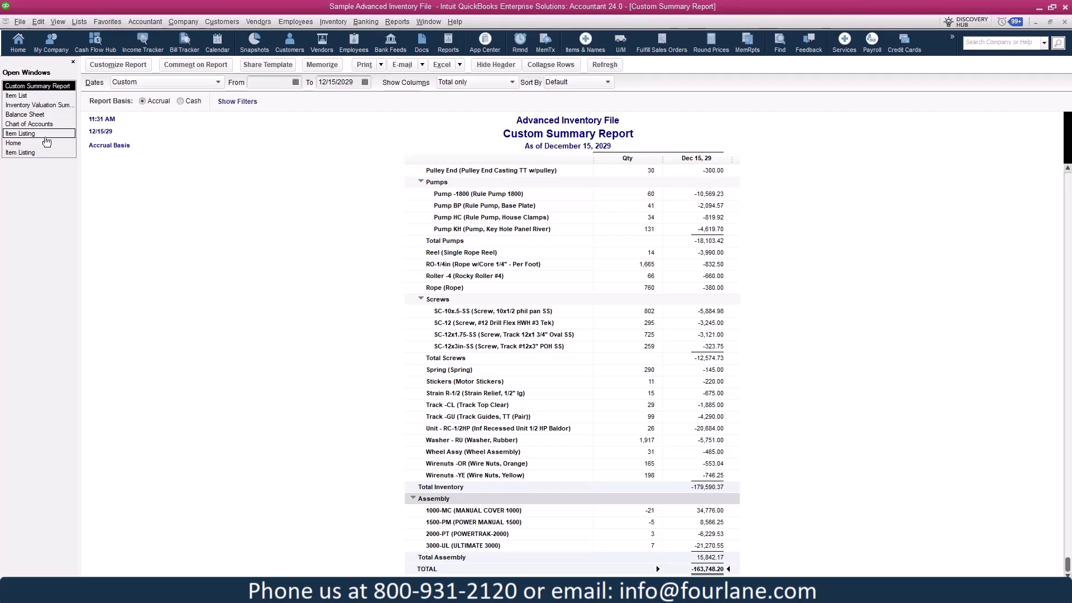
# Bring up the Item Listing report and sort it by Account
pyautogui.click(37, 96)
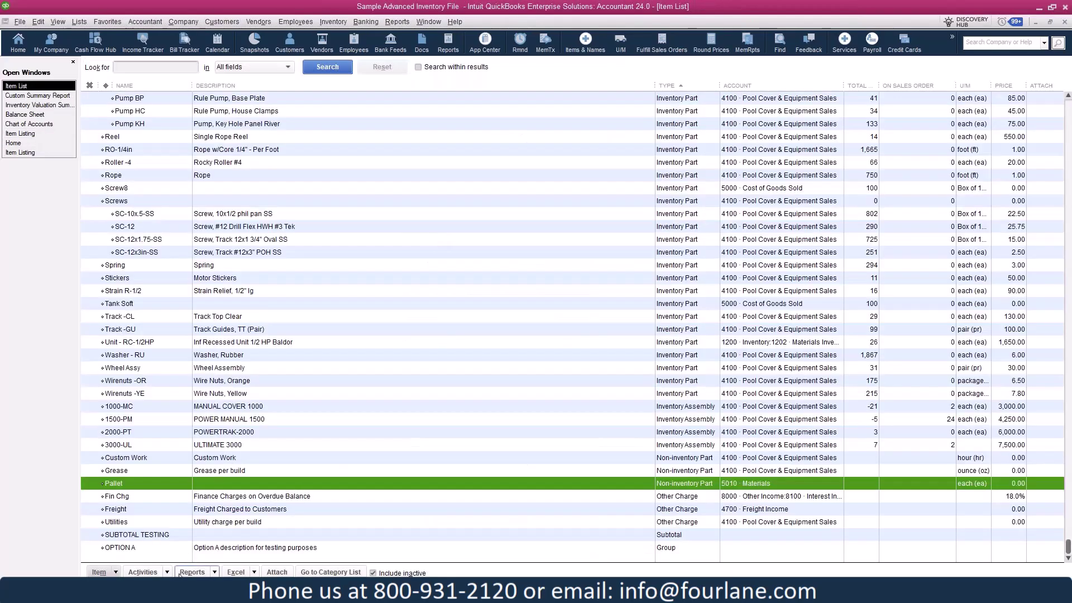
pyautogui.click(45, 134)
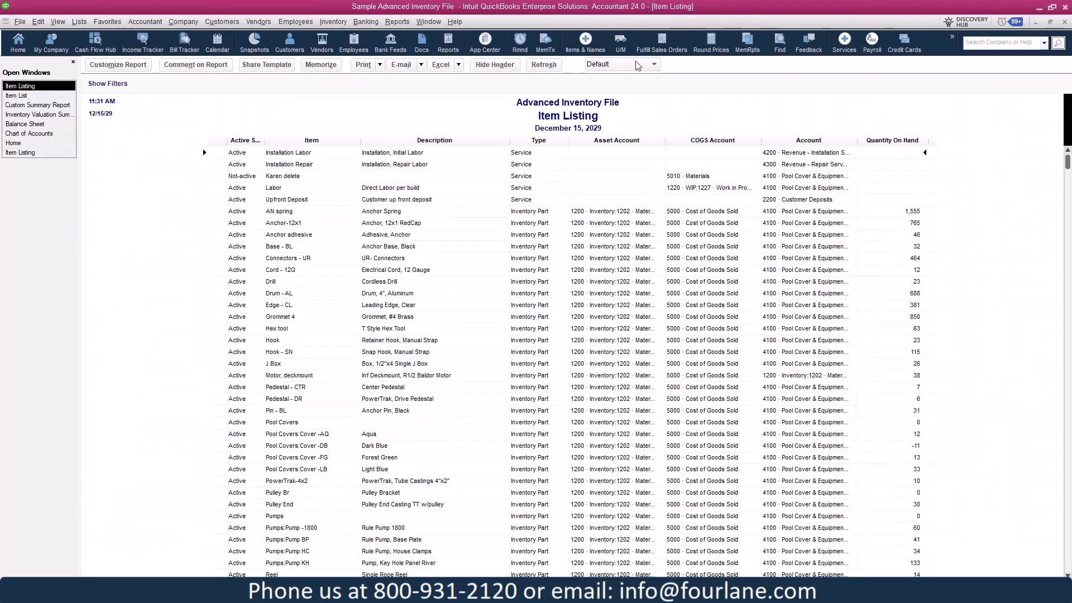
pyautogui.click(638, 66)
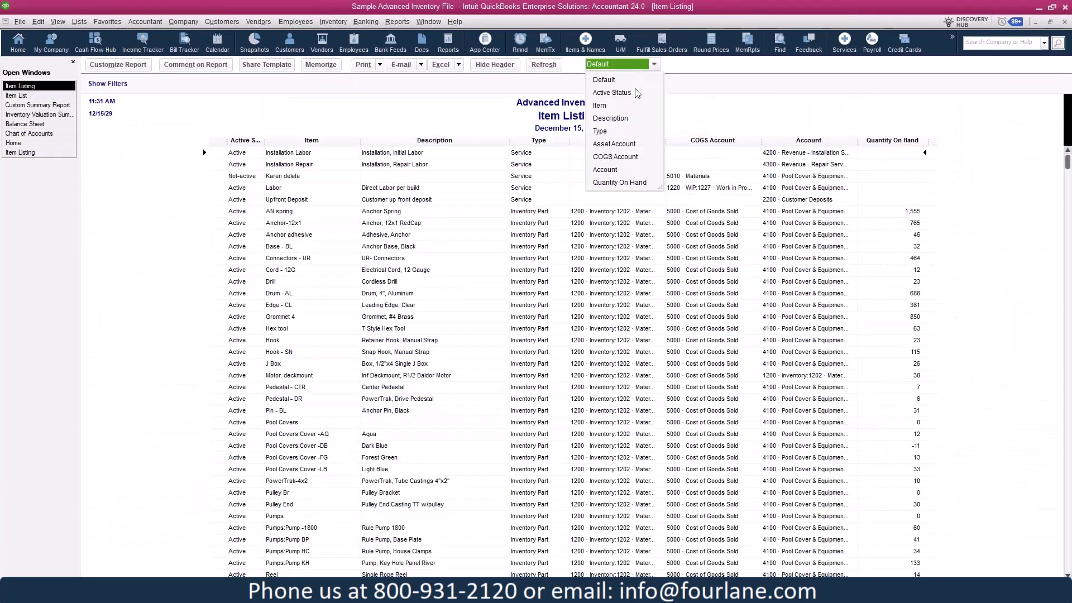
pyautogui.click(624, 171)
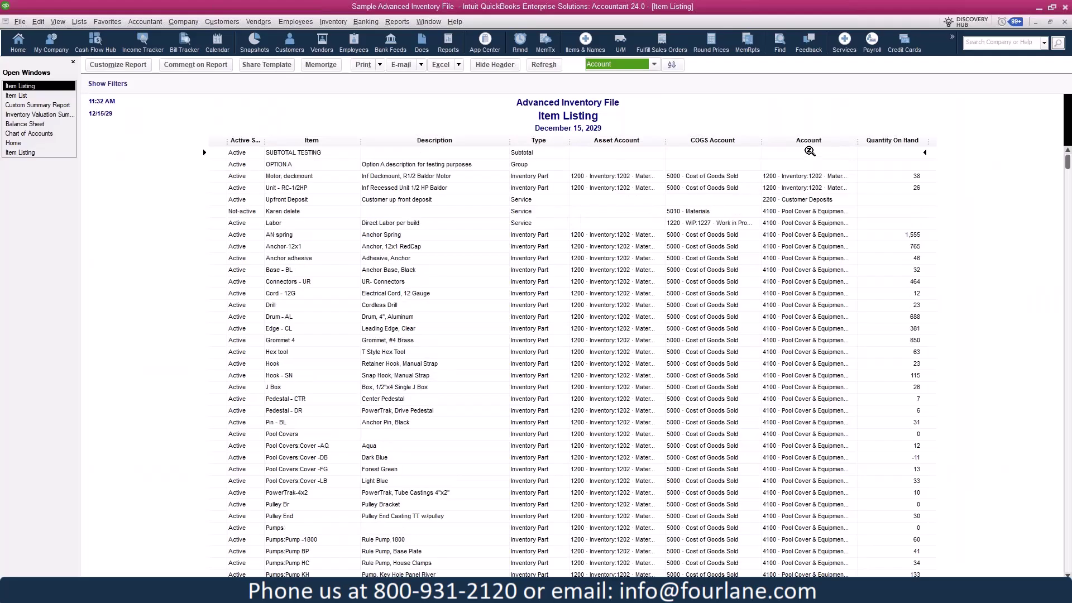
# Change the income account of the Motor, deckmount item to 4100 Pool Cover & Equipment Sales and save the item
pyautogui.doubleClick(803, 179)
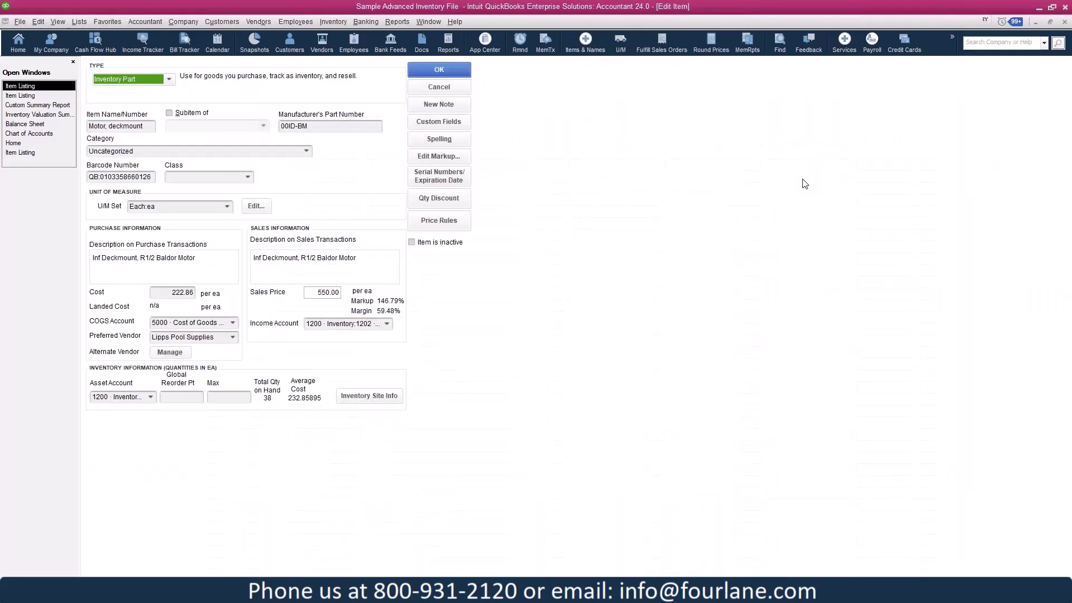
pyautogui.click(387, 324)
pyautogui.scroll(-15, 431, 430)
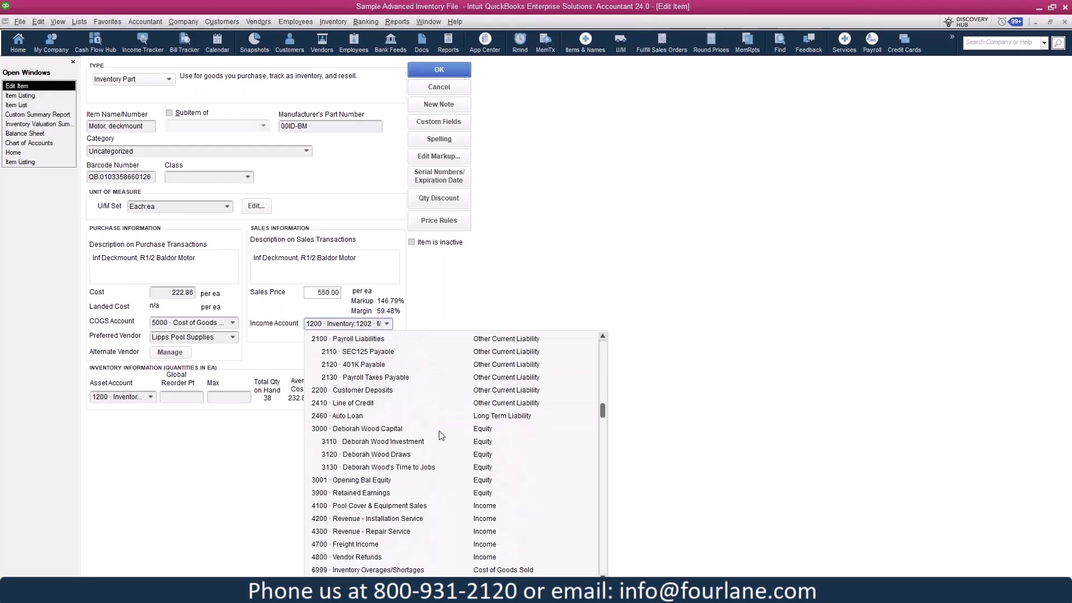
pyautogui.scroll(-1, 442, 433)
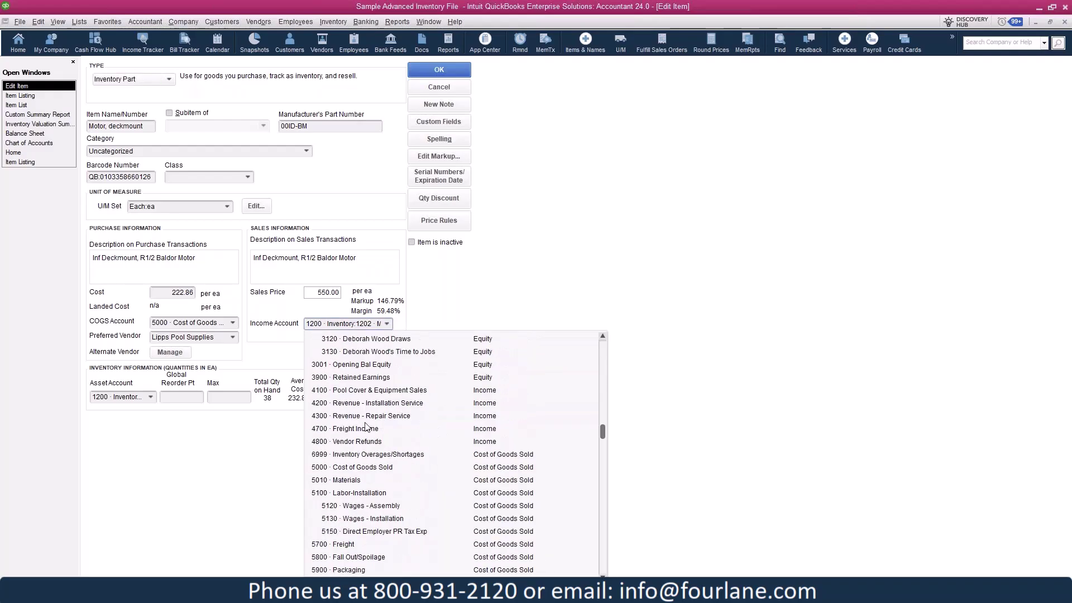
pyautogui.press('Tab')
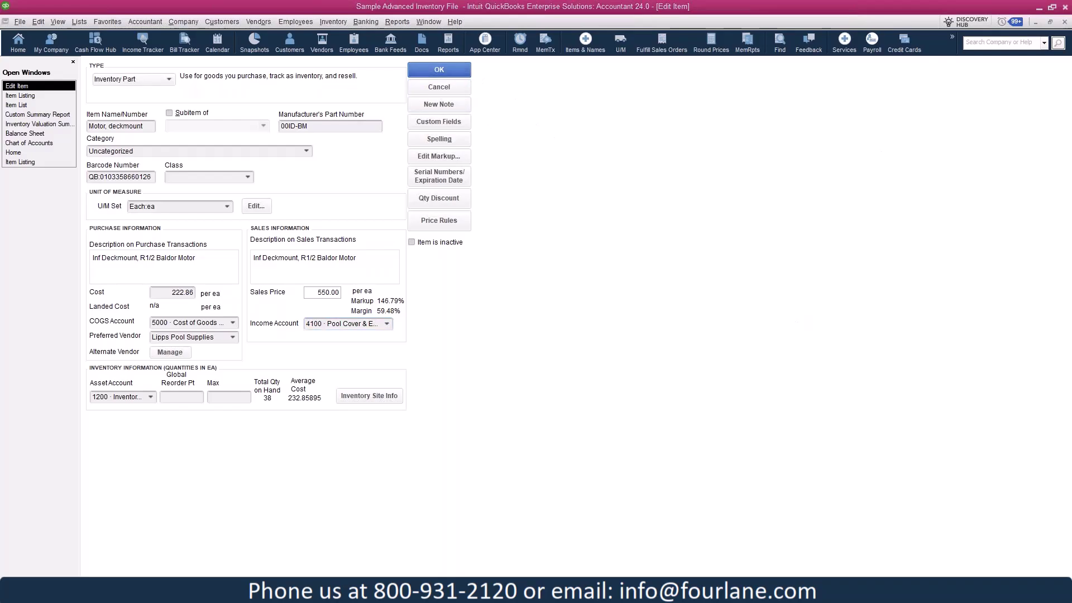
pyautogui.press('Return')
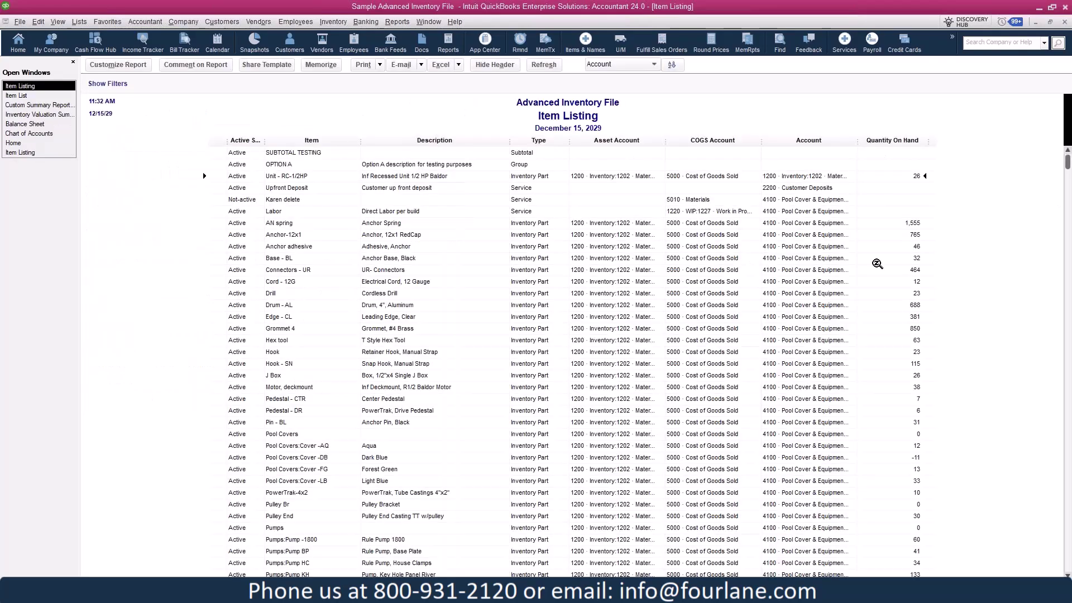
# Change the income account of the Unit - RC-1/2HP item to 4100 Pool Cover & Equipment Sales and save the item
pyautogui.doubleClick(812, 176)
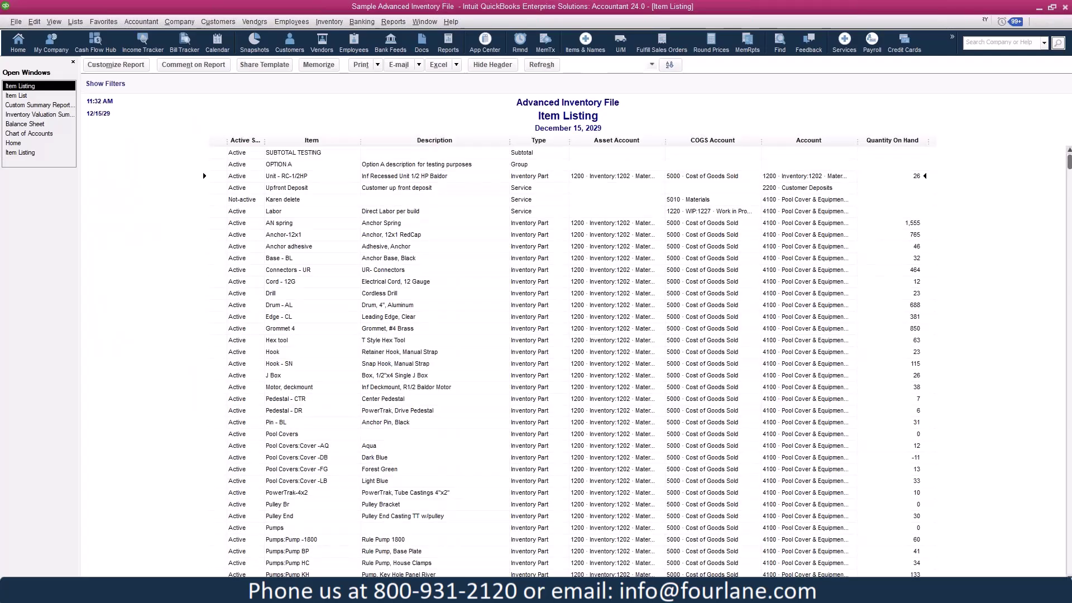
pyautogui.click(386, 324)
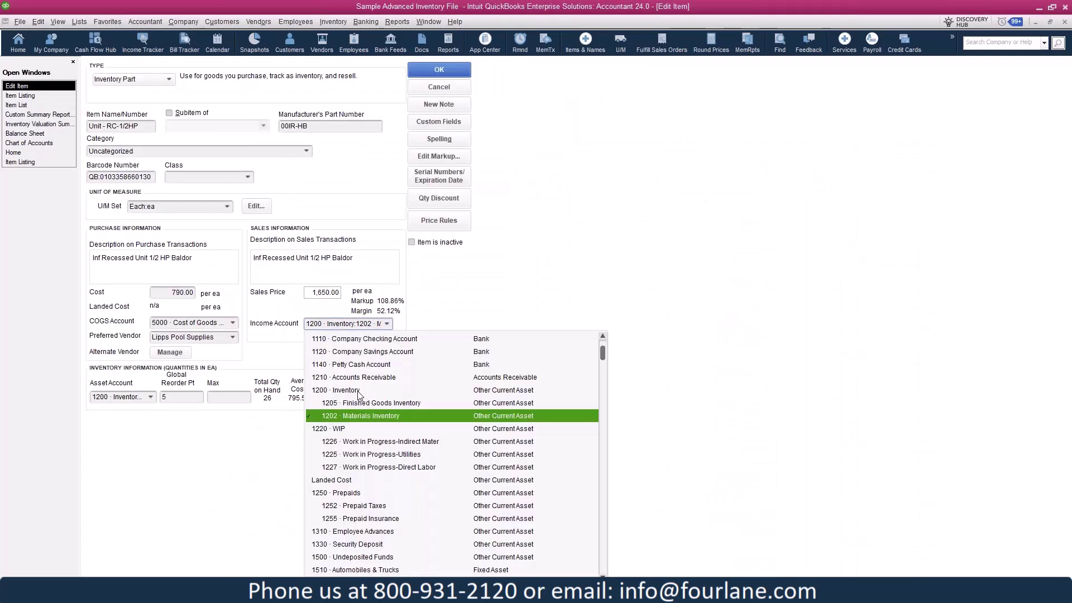
pyautogui.scroll(-3, 368, 399)
pyautogui.scroll(-6, 373, 403)
pyautogui.click(355, 476)
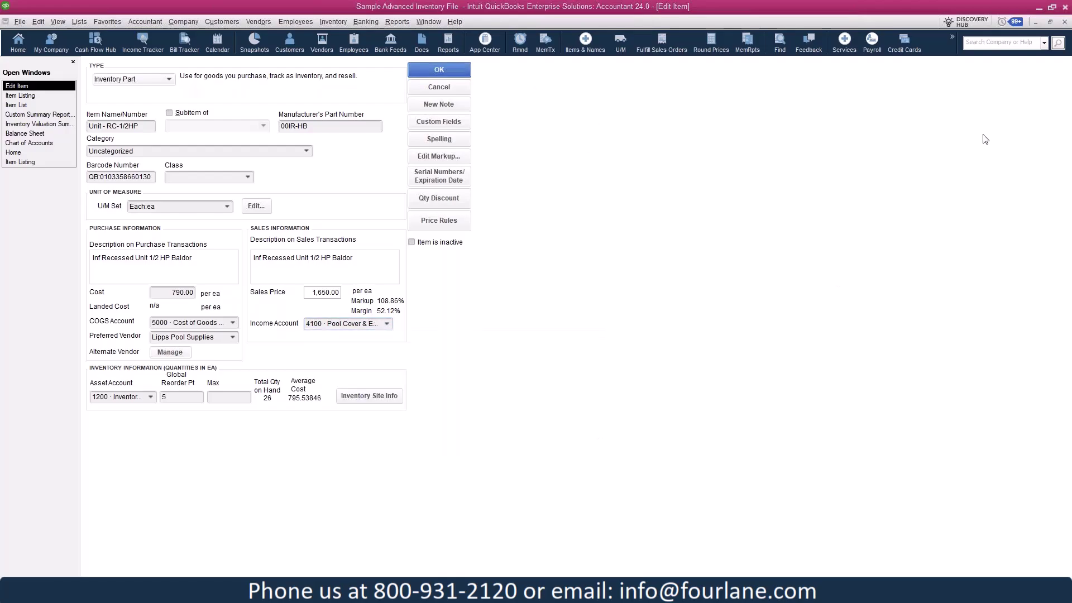
pyautogui.click(439, 70)
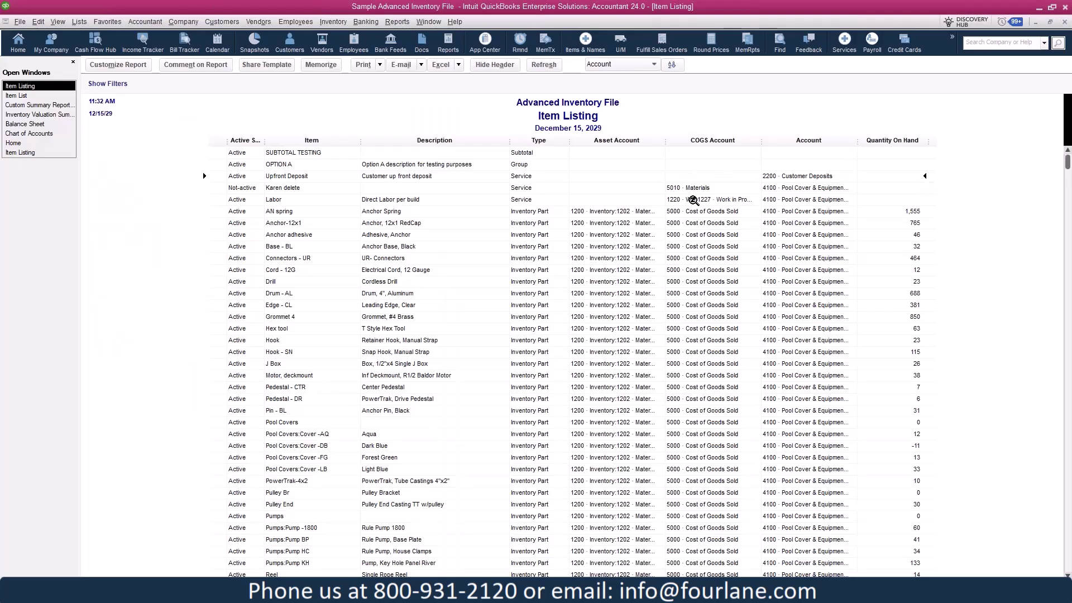
# Check the Labor item's accounts without editing it, and reverse the Item Listing's Account sort order to review the remaining items
pyautogui.doubleClick(693, 200)
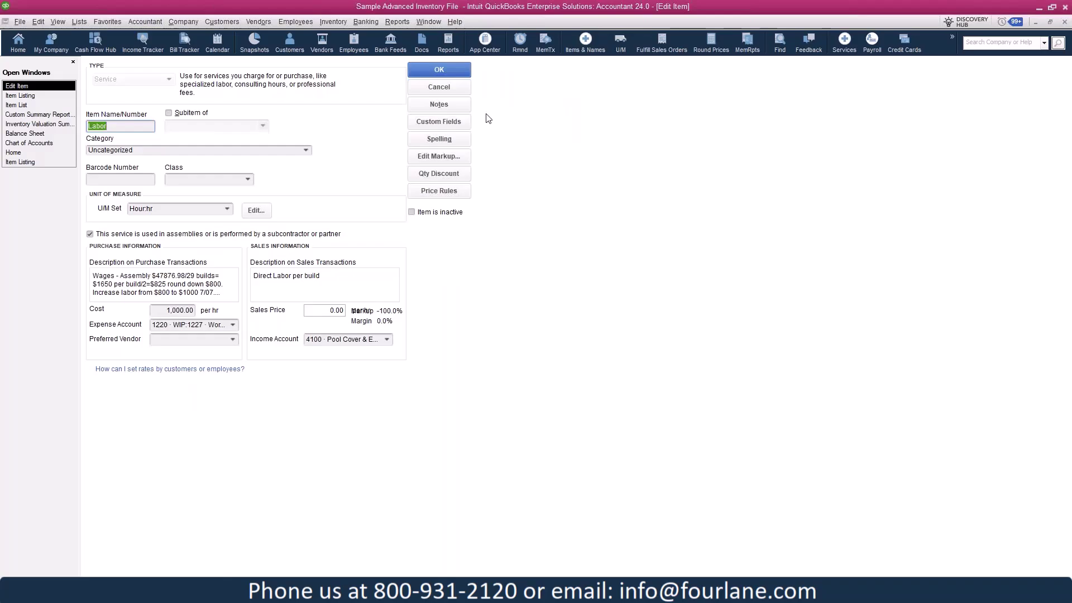
pyautogui.click(461, 87)
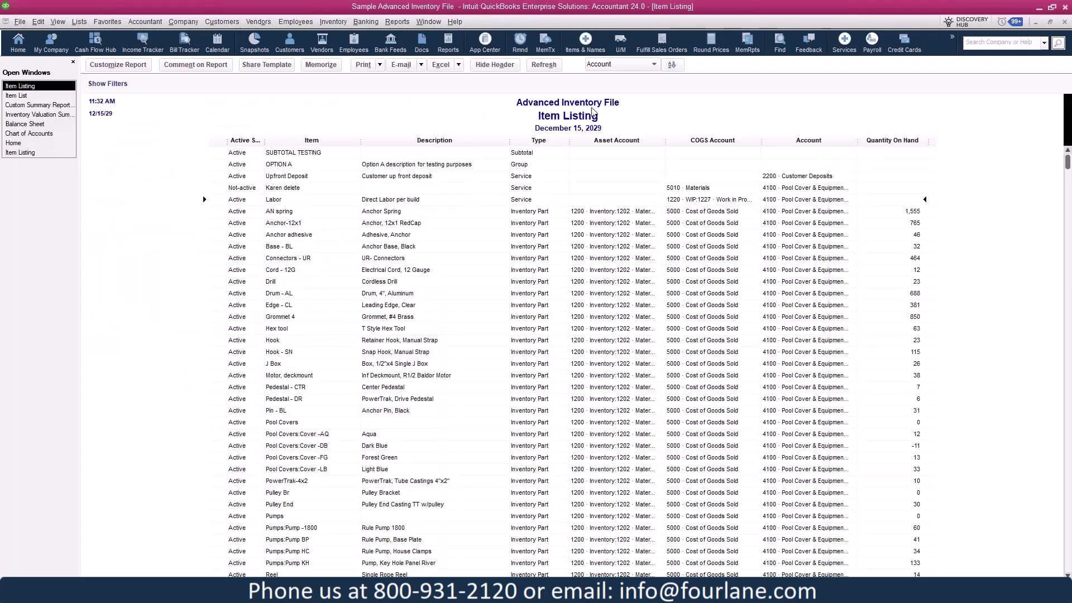
pyautogui.click(673, 65)
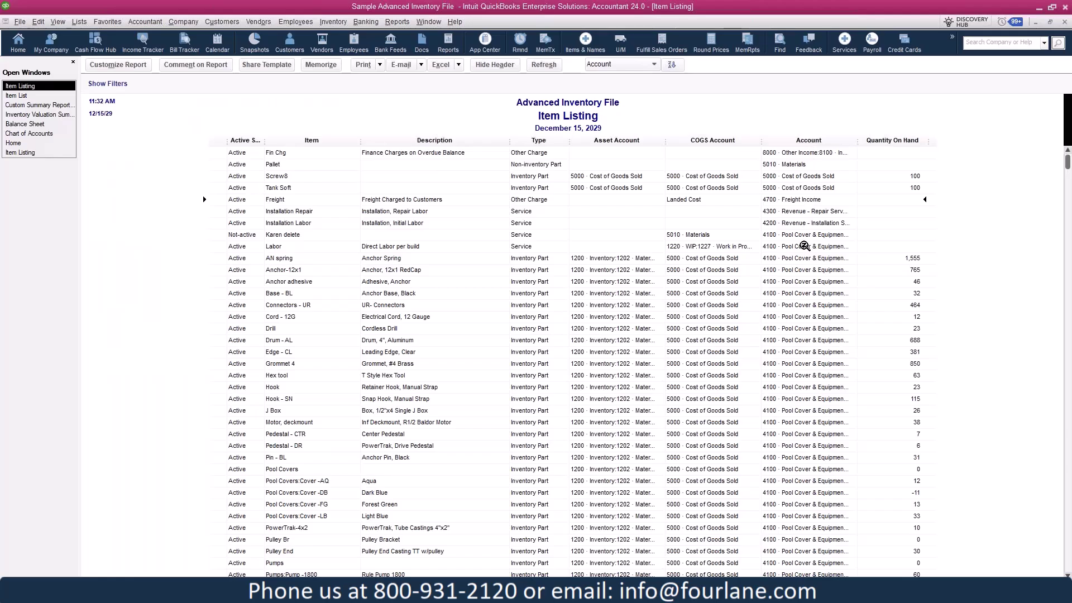
pyautogui.scroll(-11, 804, 245)
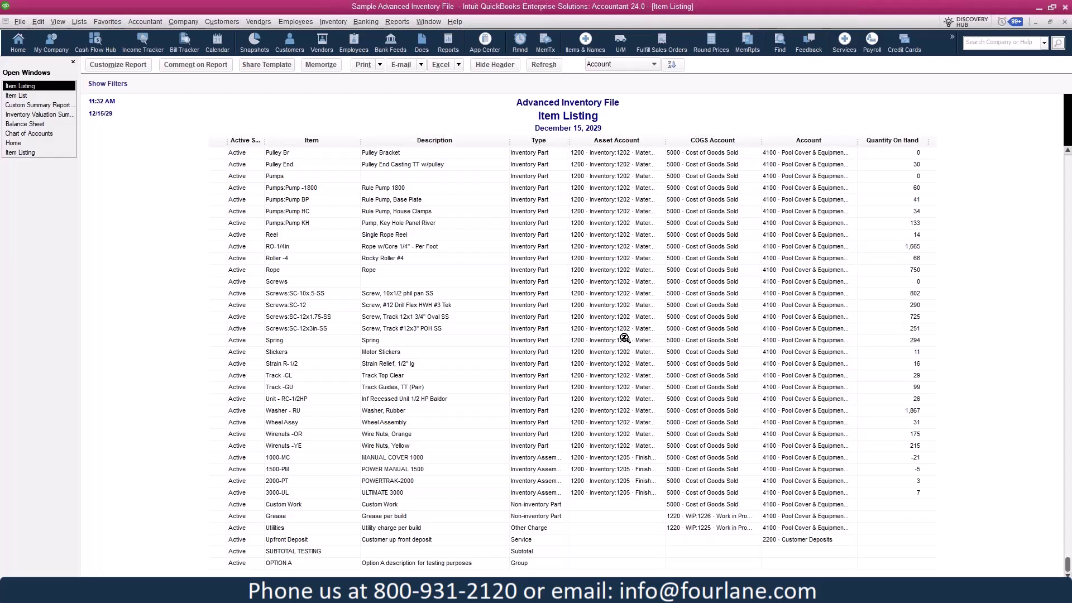
pyautogui.scroll(11, 623, 329)
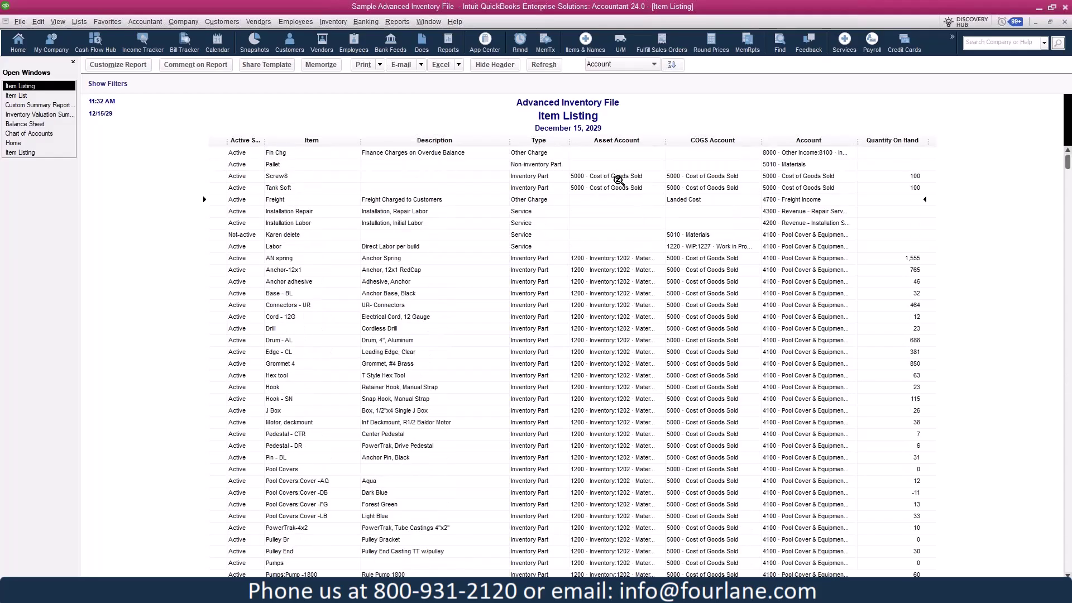
# Change the asset account of the Screw8 item to 1202 Materials Inventory and save the item
pyautogui.doubleClick(617, 179)
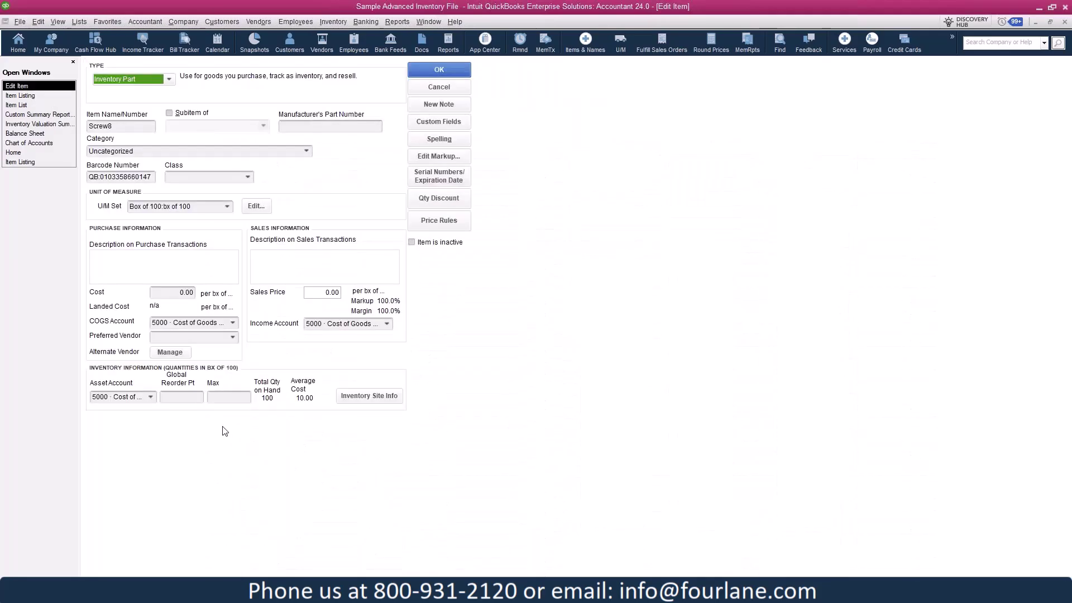
pyautogui.click(151, 396)
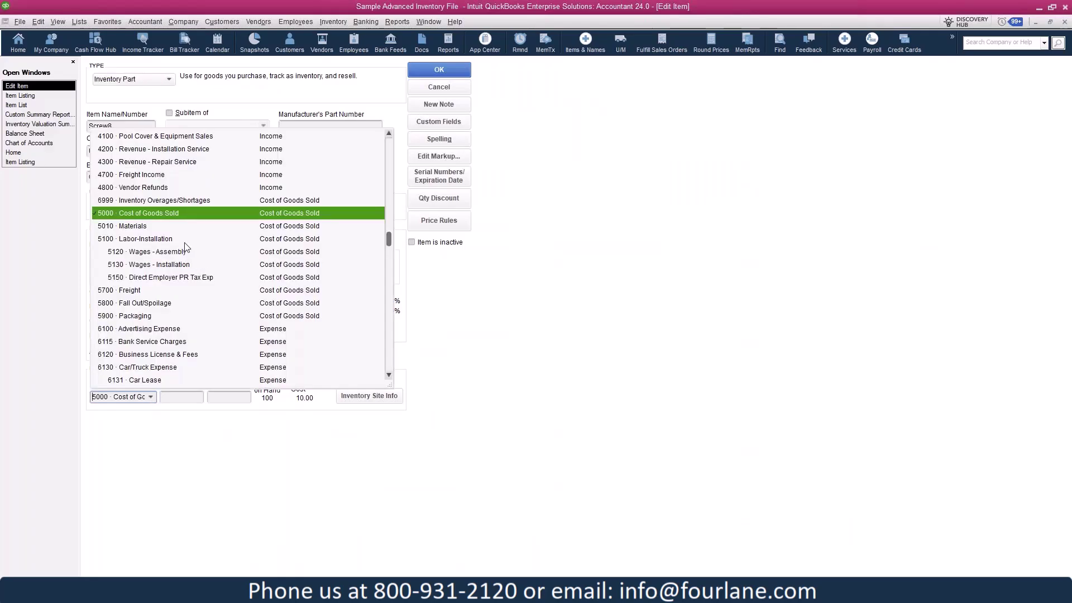
pyautogui.scroll(4, 186, 247)
pyautogui.scroll(5, 186, 247)
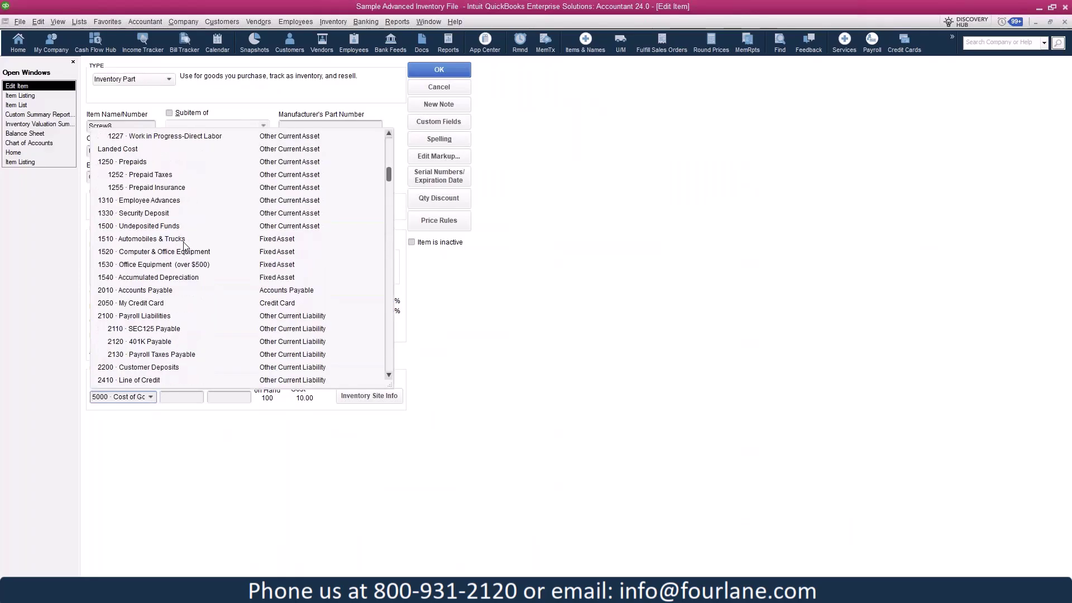
pyautogui.scroll(2, 184, 247)
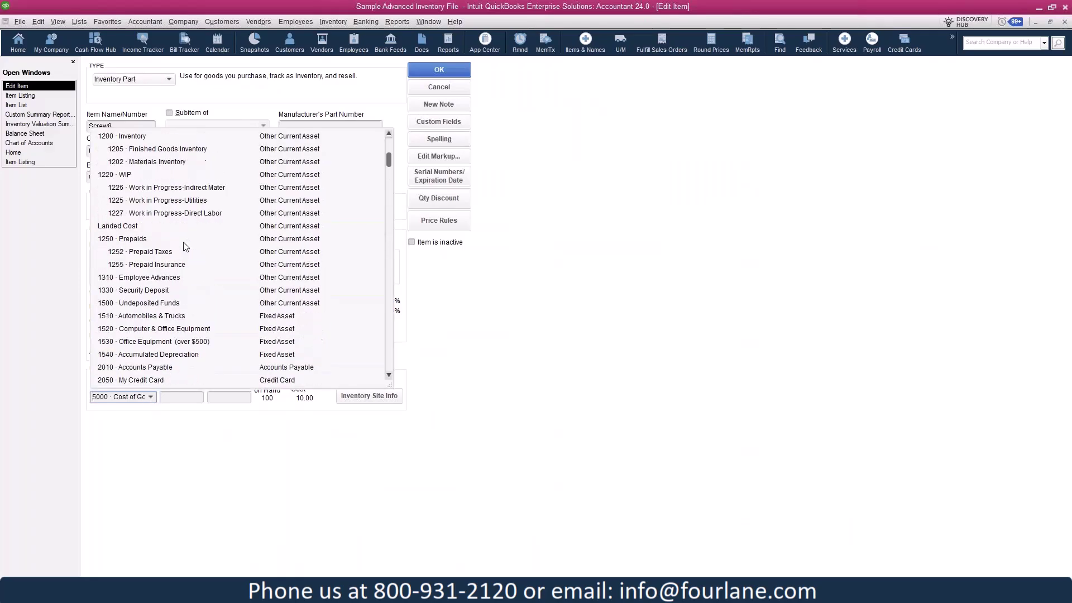
pyautogui.click(151, 164)
pyautogui.click(428, 76)
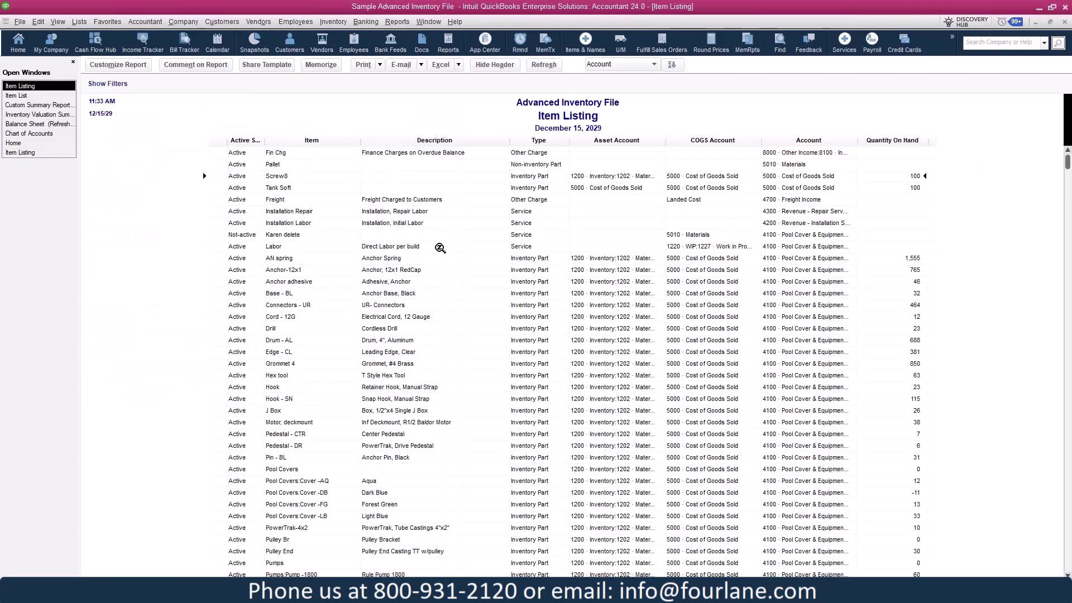
# Open the Tank Soft item from the Item Listing and set its asset account to 1202 Materials Inventory
pyautogui.doubleClick(627, 189)
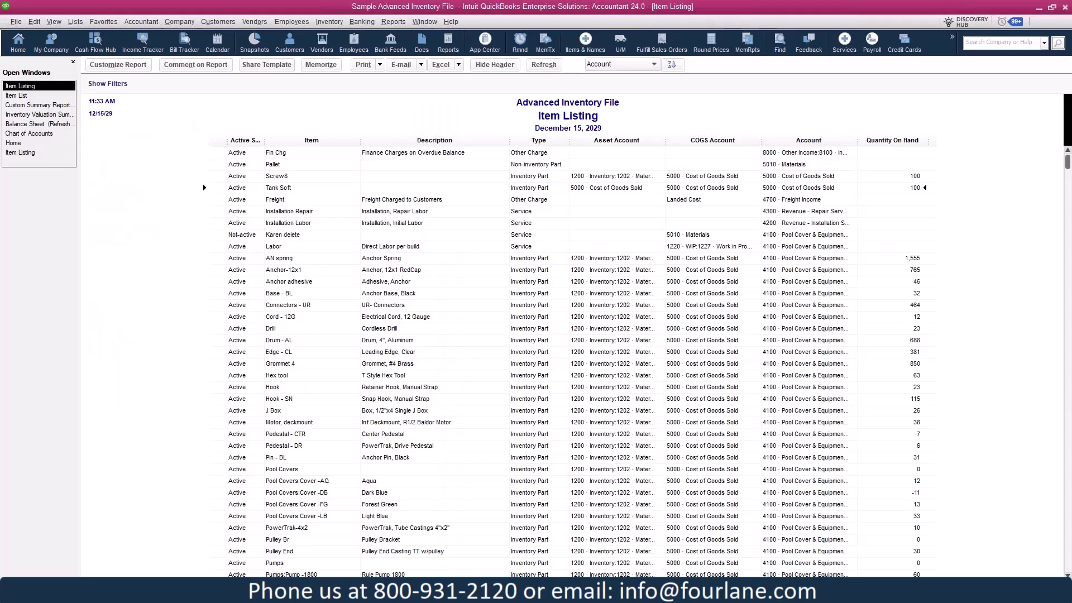
pyautogui.click(155, 398)
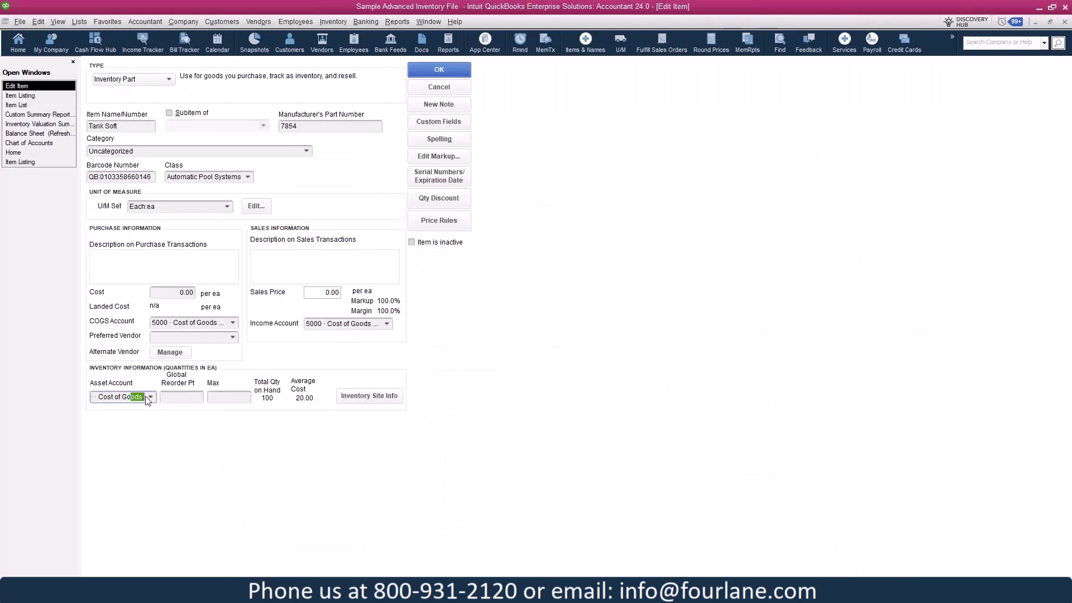
pyautogui.click(151, 396)
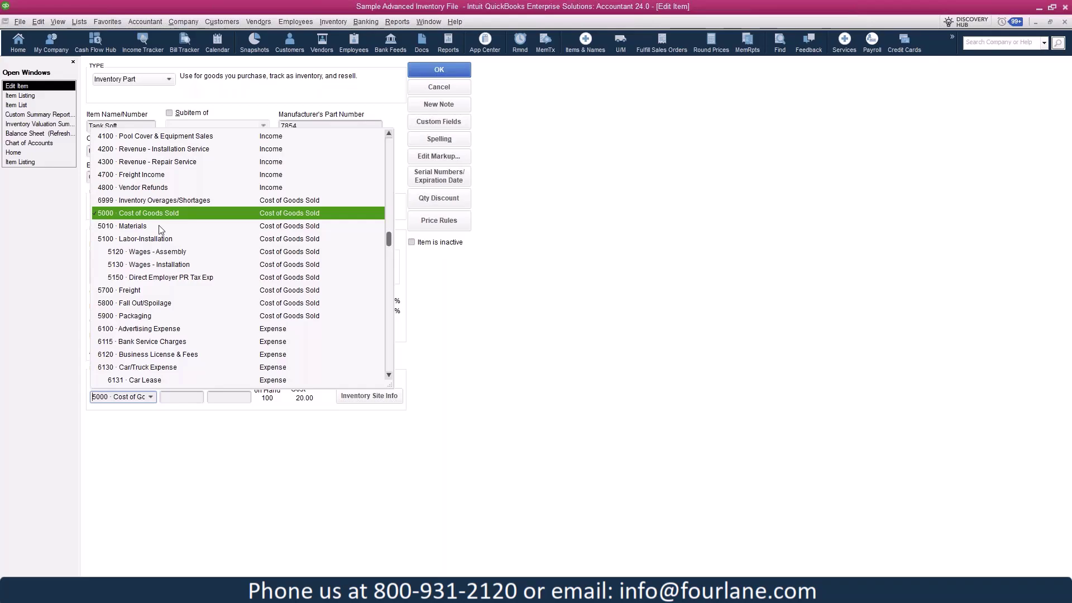
pyautogui.scroll(15, 162, 230)
pyautogui.scroll(3, 157, 226)
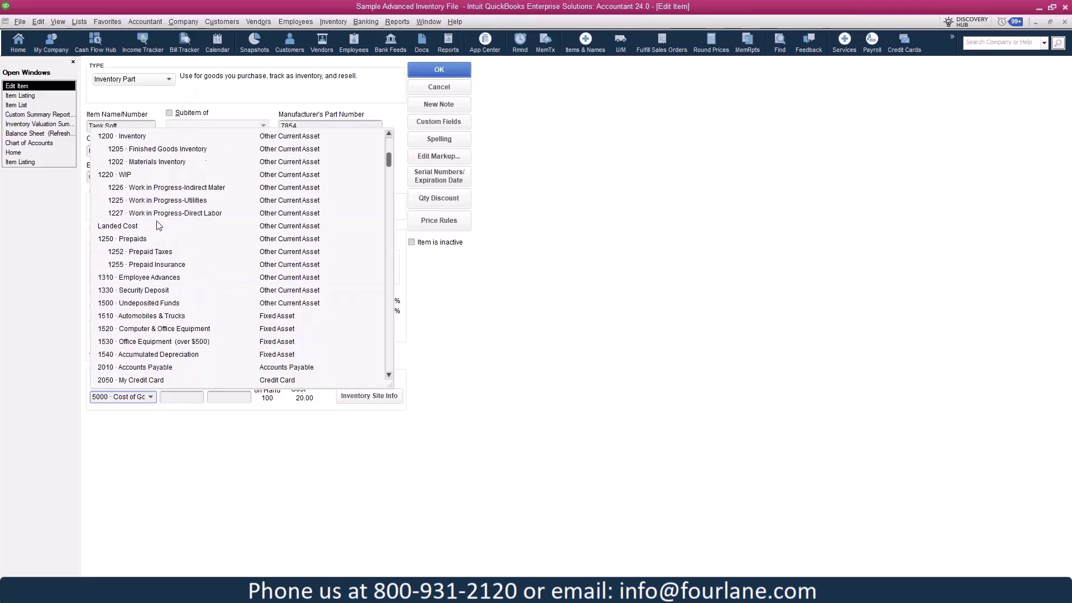
pyautogui.press('Escape')
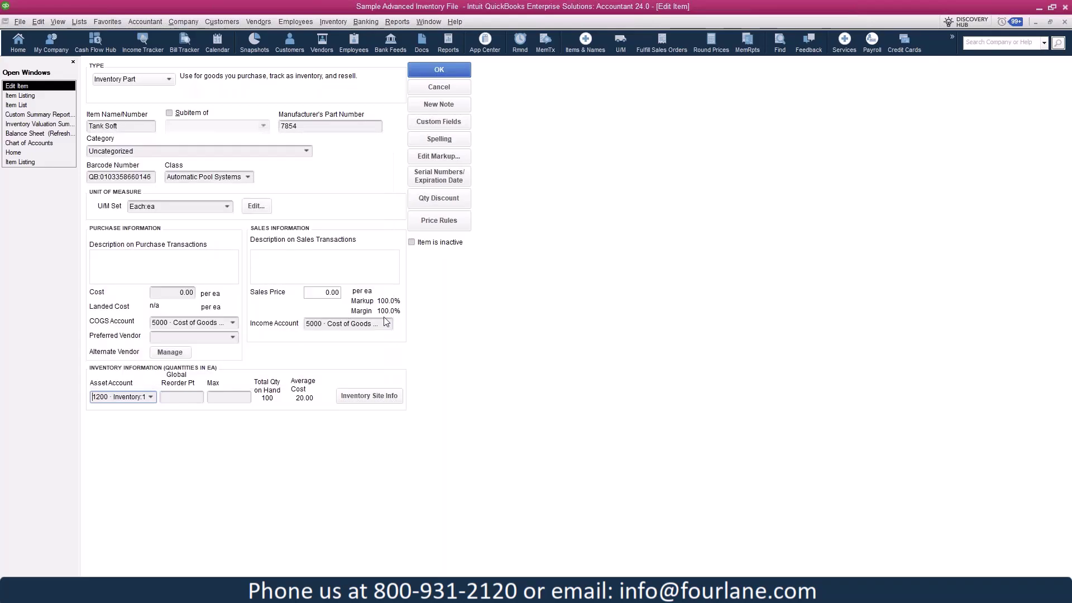
# Set the Tank Soft item's income account to 4100 Pool Cover & Equipment Sales and save the item
pyautogui.click(387, 324)
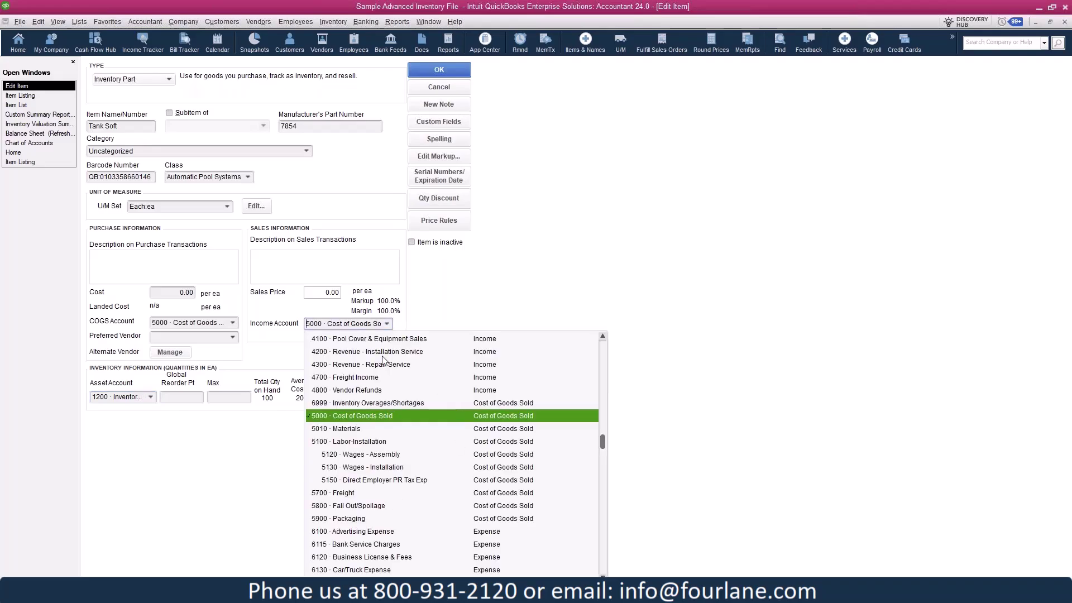
pyautogui.click(368, 338)
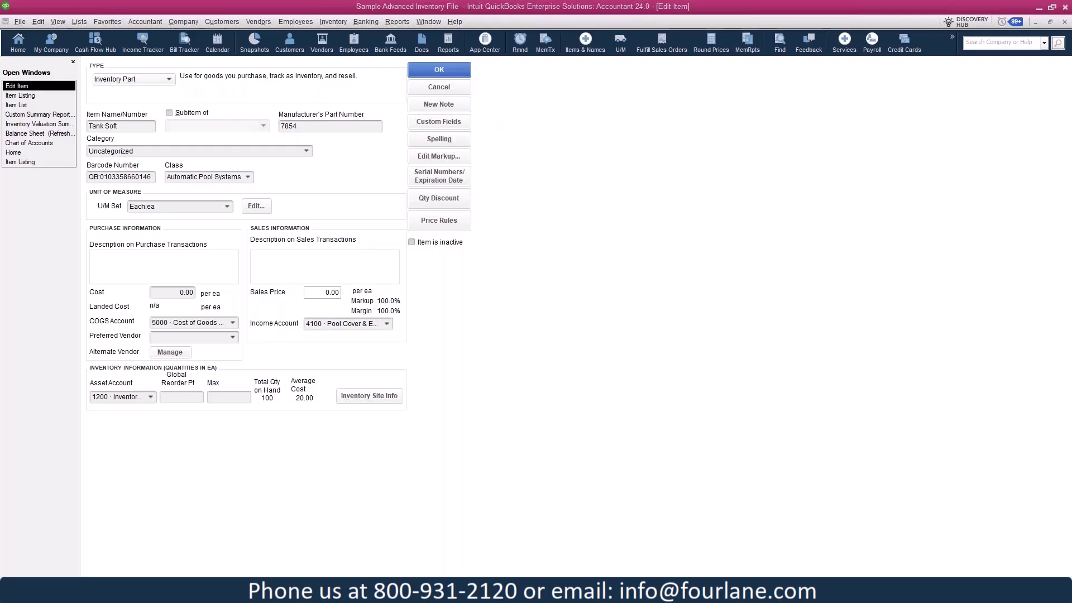
pyautogui.press('Return')
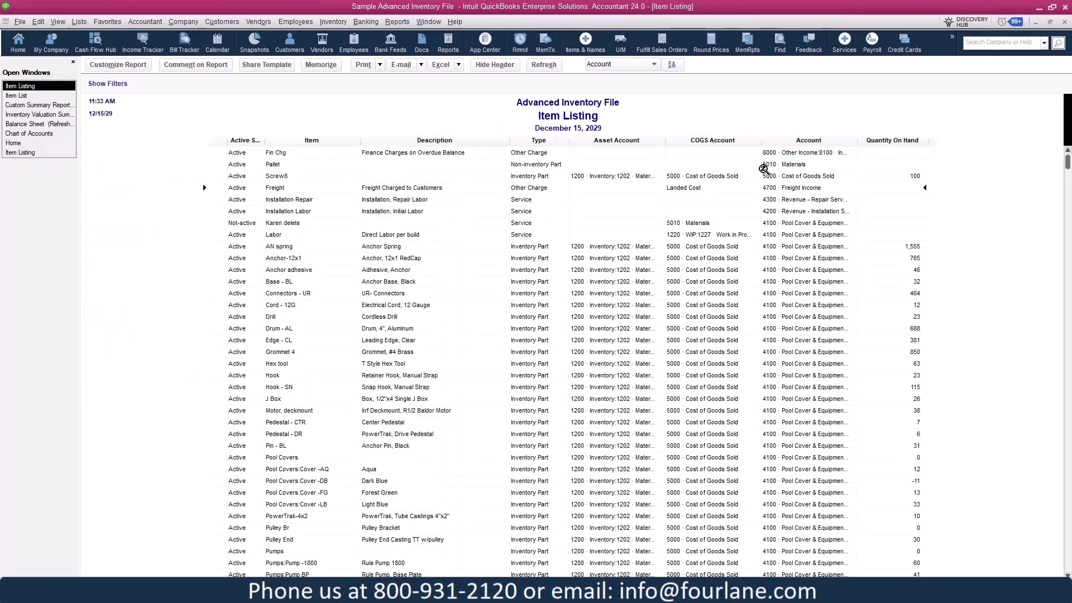
# Change the income account of the Screw8 item to 4100 Pool Cover & Equipment Sales and save the item
pyautogui.doubleClick(784, 177)
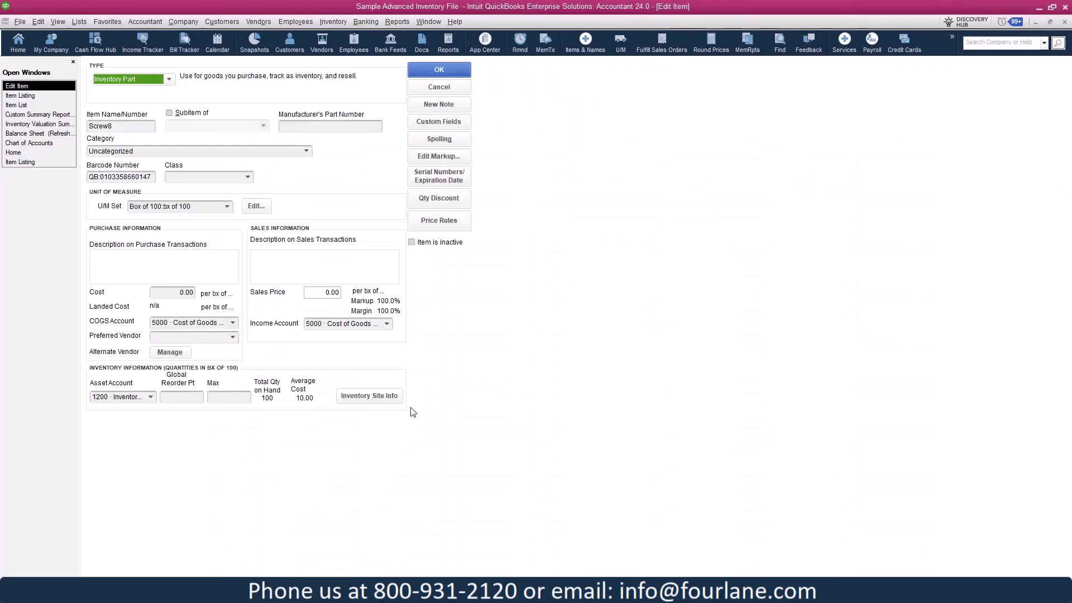
pyautogui.click(387, 323)
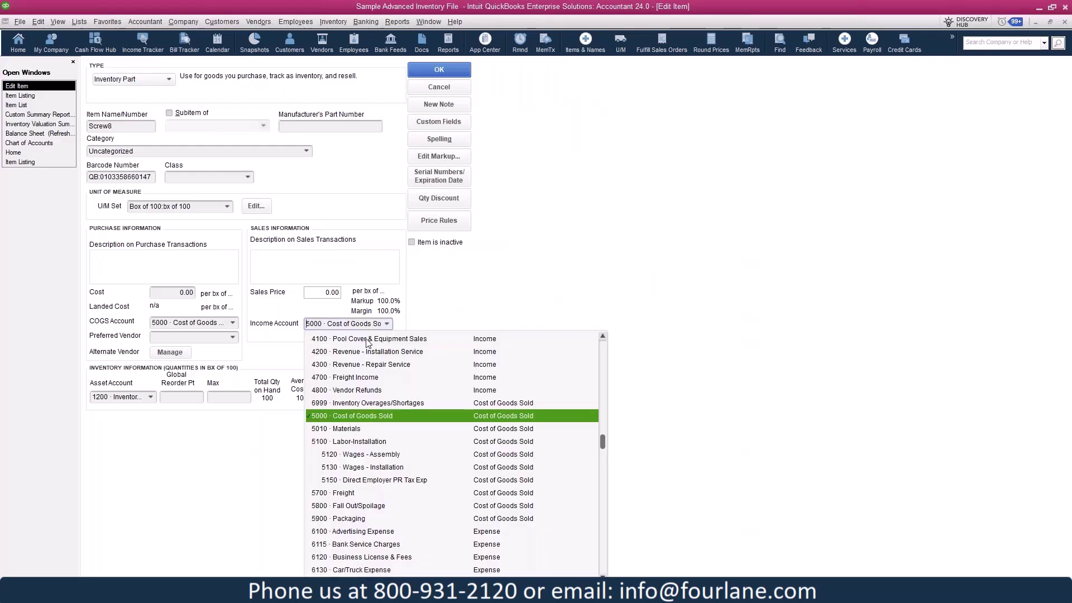
pyautogui.click(368, 339)
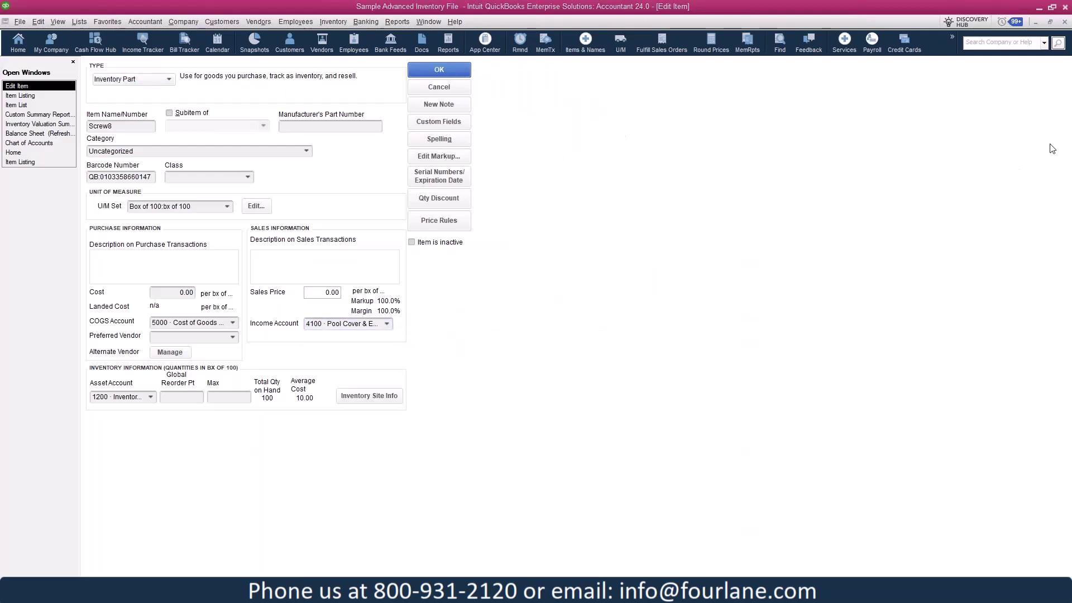
pyautogui.press('Return')
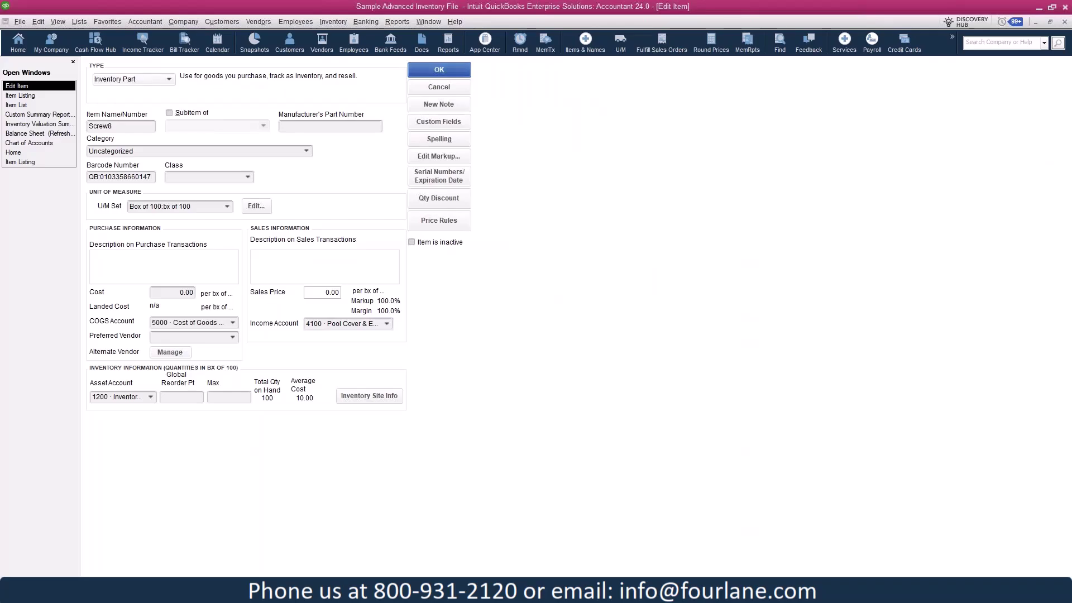
# Refresh the Custom Summary Report and Inventory Valuation Summary, and compare their inventory totals with the 1200 Inventory accounts on the Balance Sheet
pyautogui.click(53, 105)
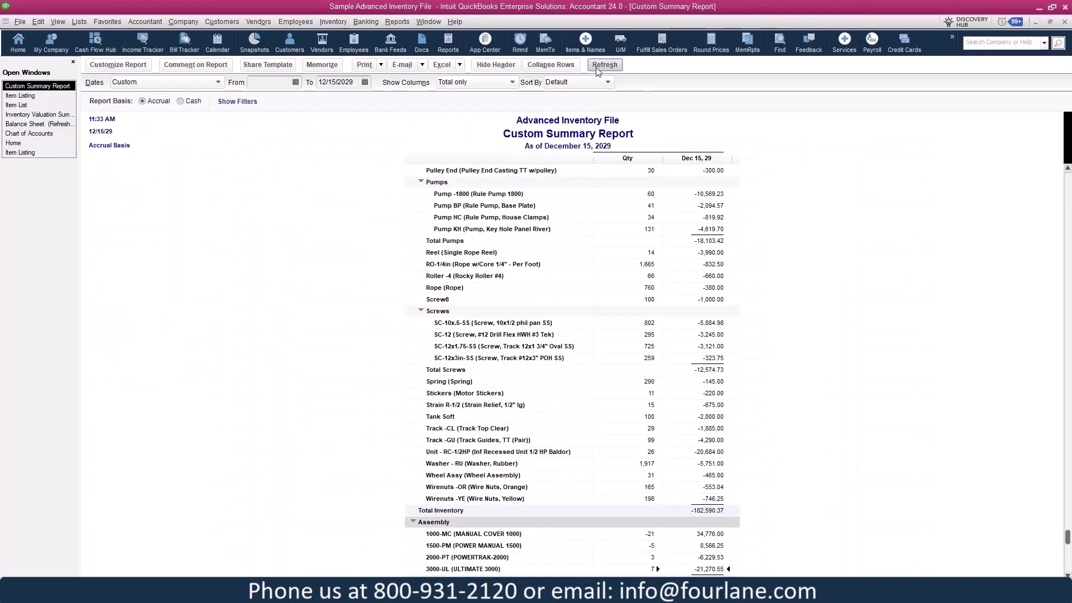
pyautogui.scroll(-1, 749, 274)
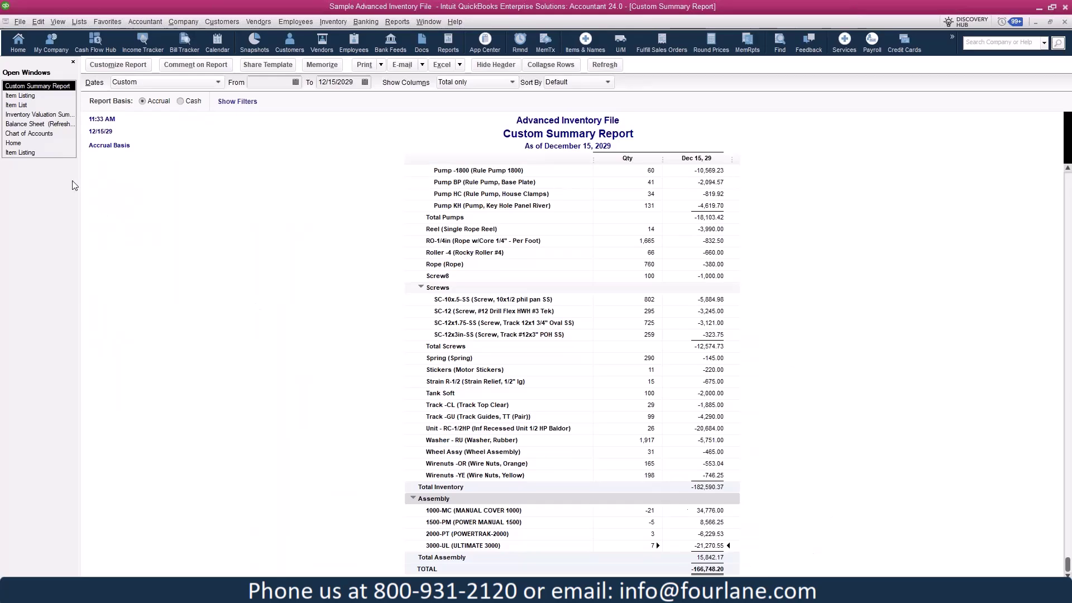
pyautogui.click(49, 117)
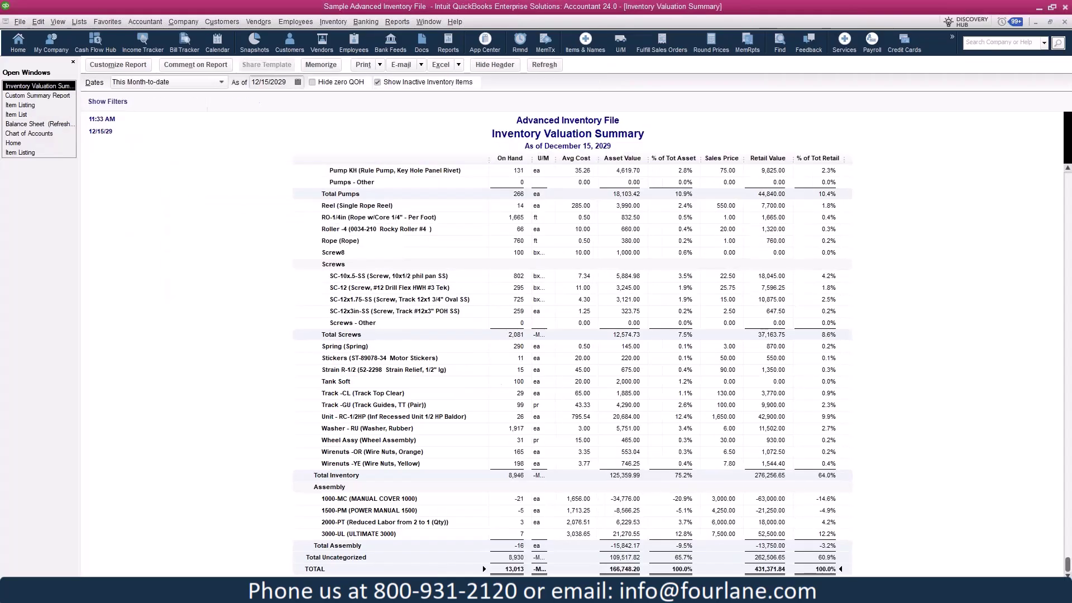
pyautogui.click(544, 65)
pyautogui.click(33, 124)
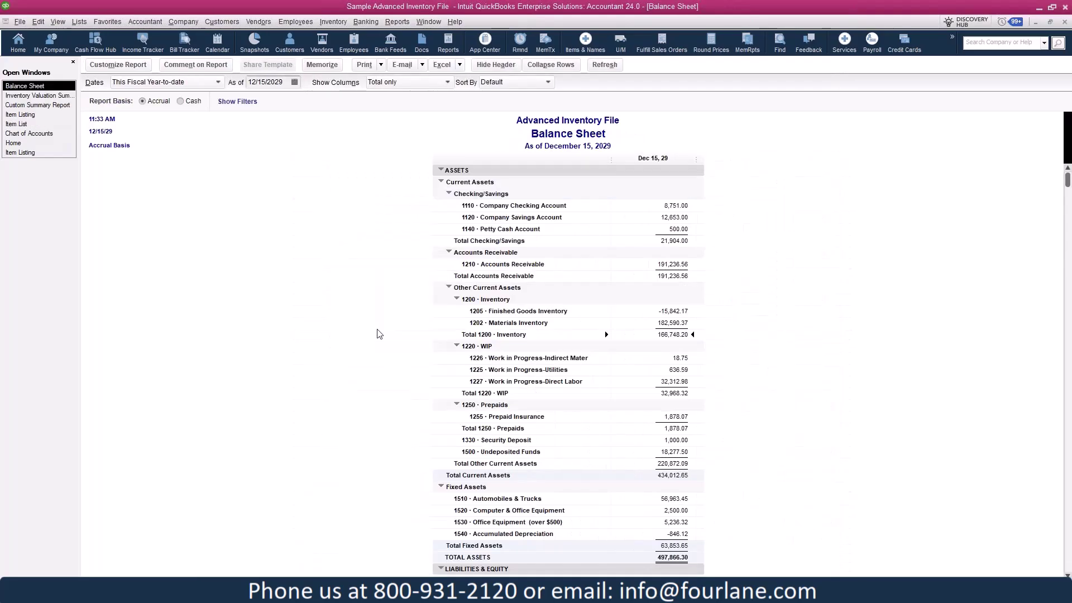